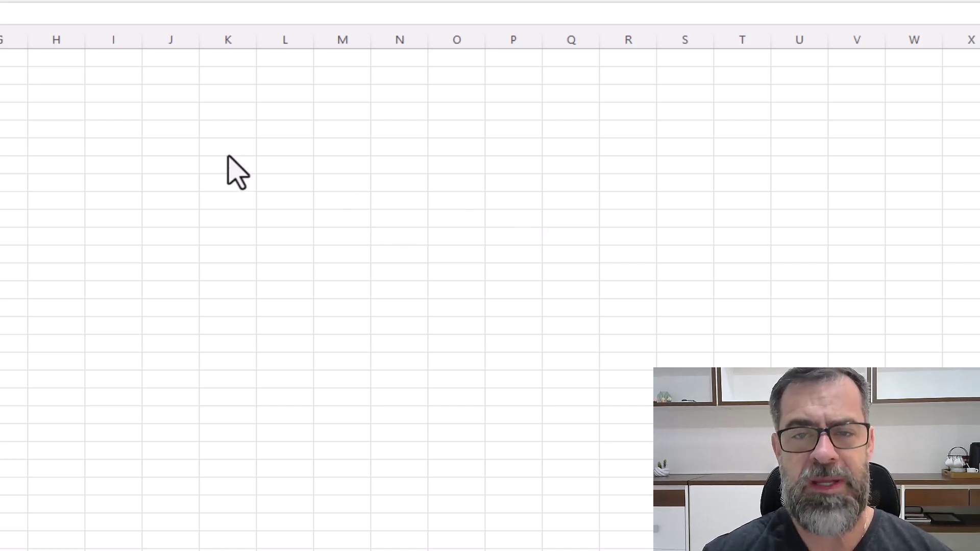
Enter the label "Custo de Produção (Obra/Serviço)" in column H and widen columns H and I.
click(56, 108)
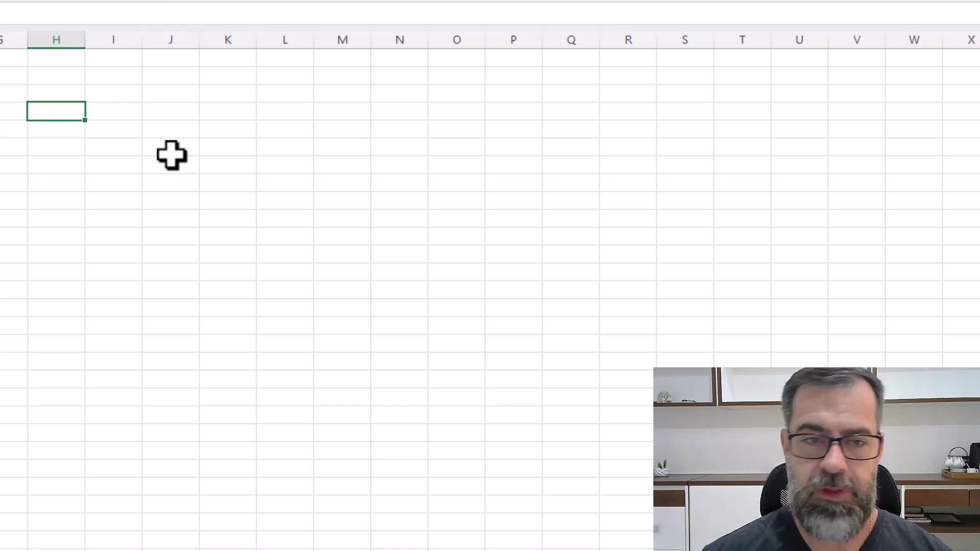
text(Custo)
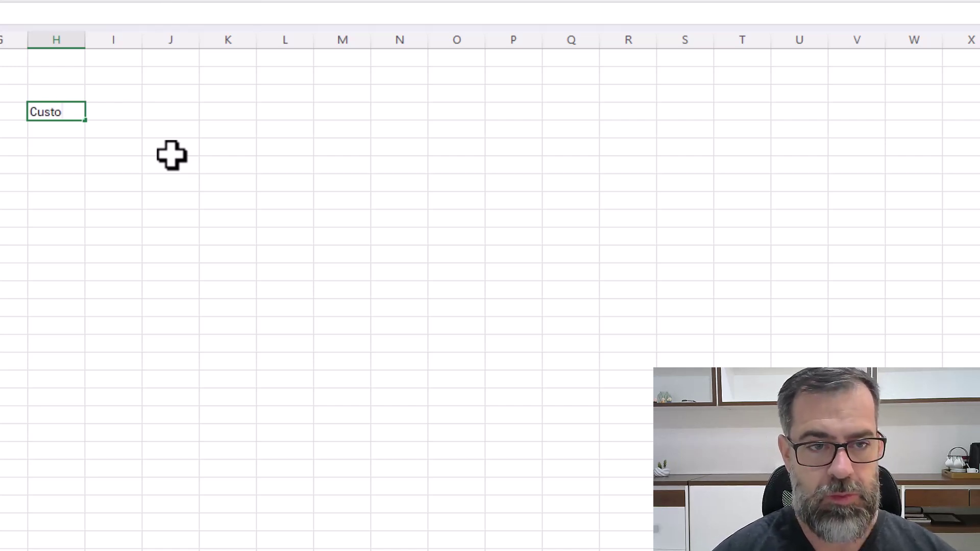
text( de Produção)
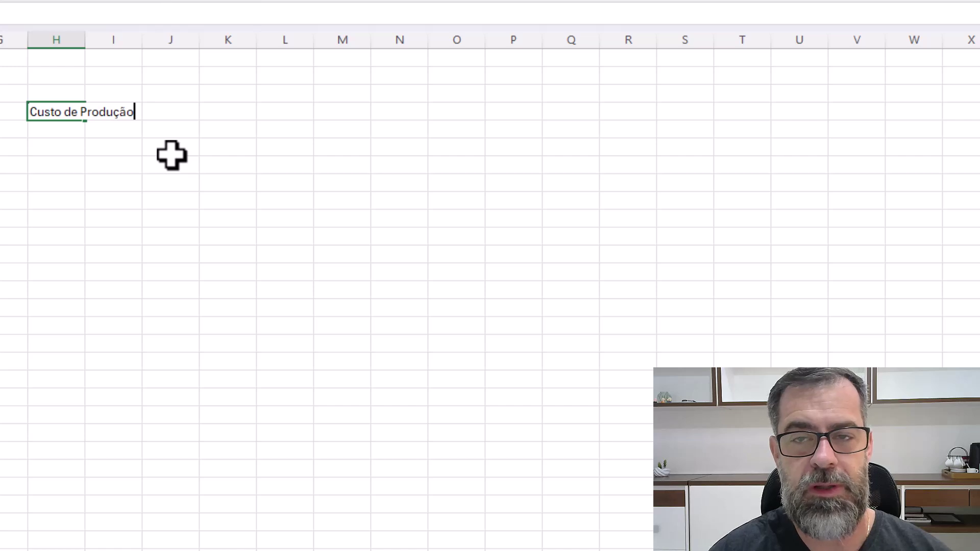
text((*)
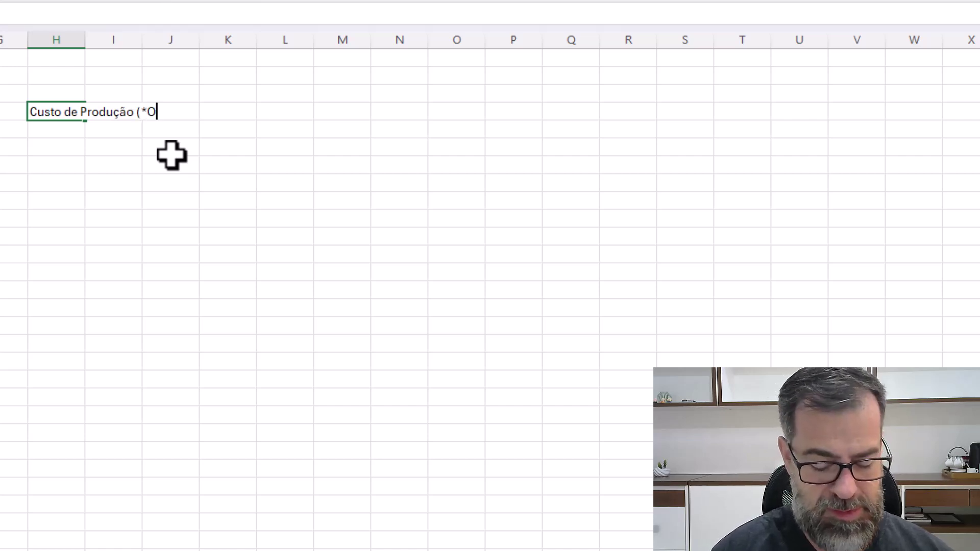
text(Obra)
key(BackSpace)
key(BackSpace)
key(BackSpace)
key(BackSpace)
key(BackSpace)
text(Obra/Serviçāo)
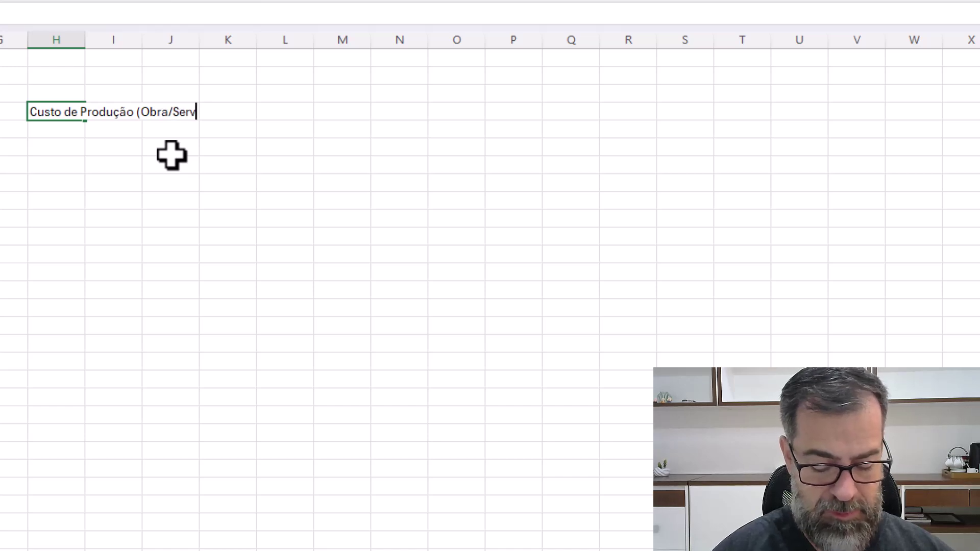
key(BackSpace)
key(BackSpace)
key(BackSpace)
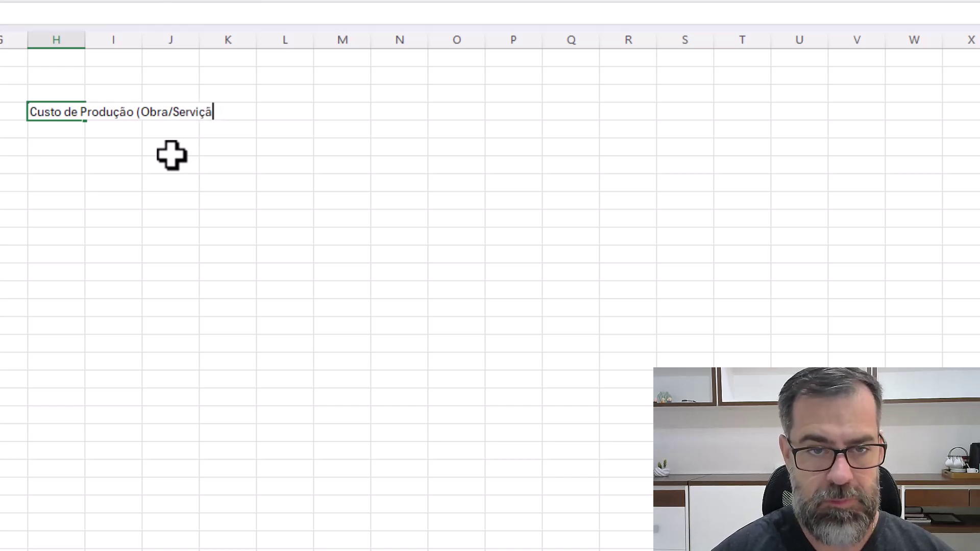
text(ço))
key(Return)
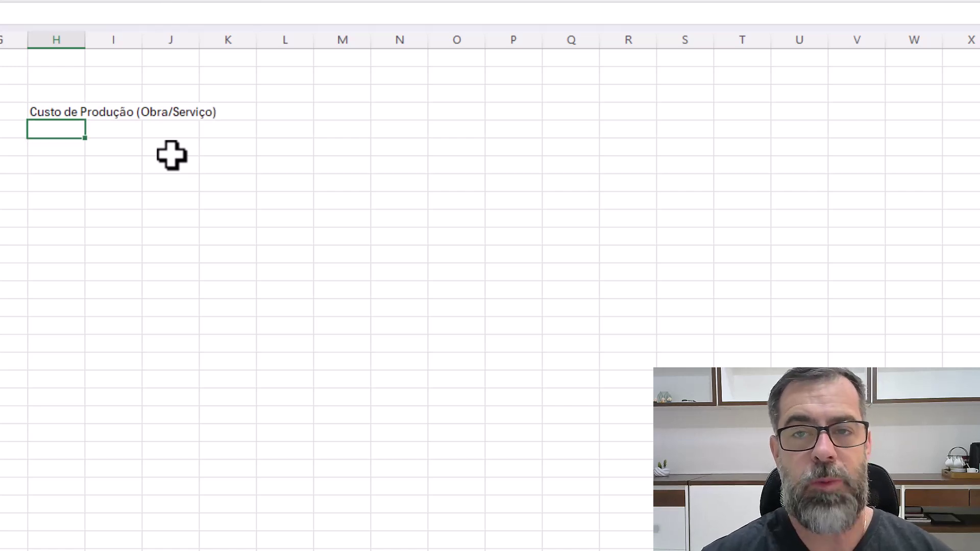
drag(86, 39, 363, 39)
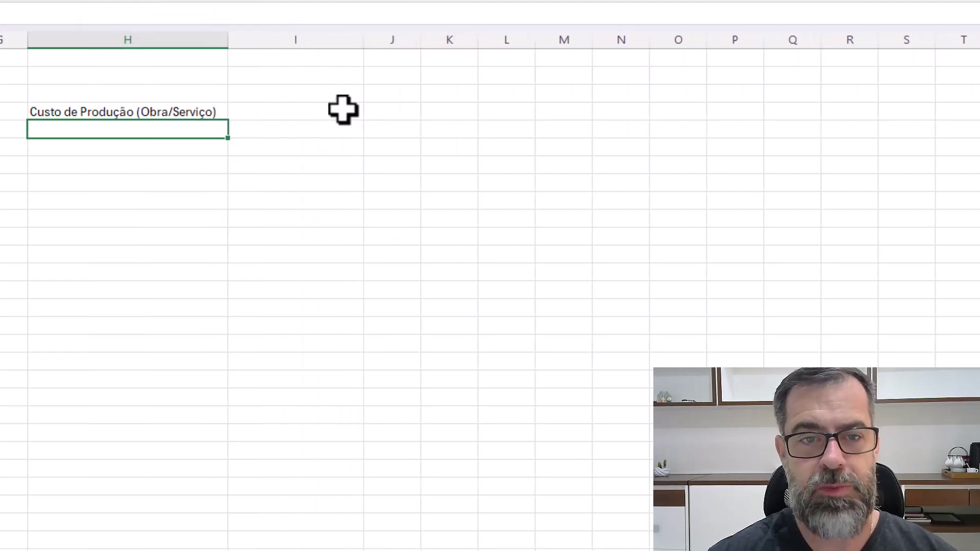
Enter 50000 beside the production cost label and format it as R$ currency.
click(296, 115)
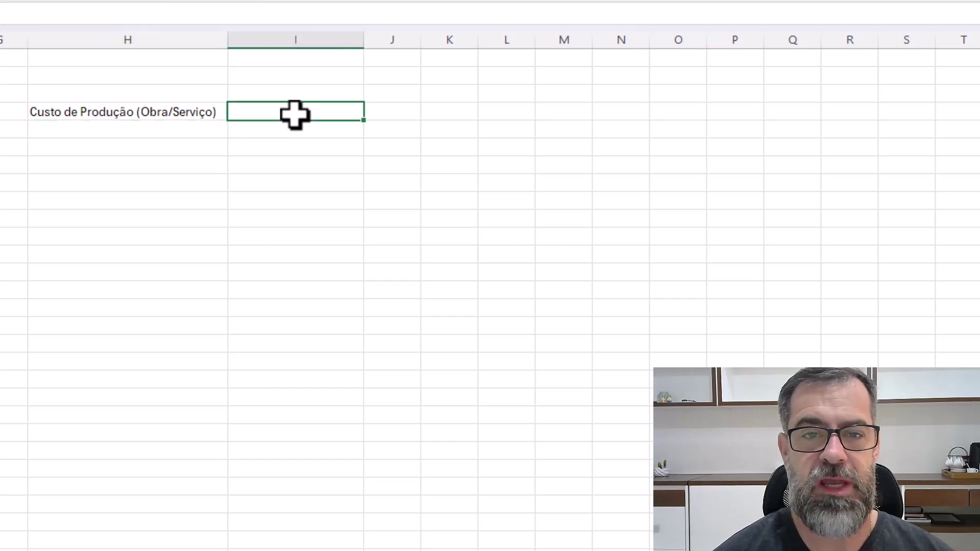
text(50)
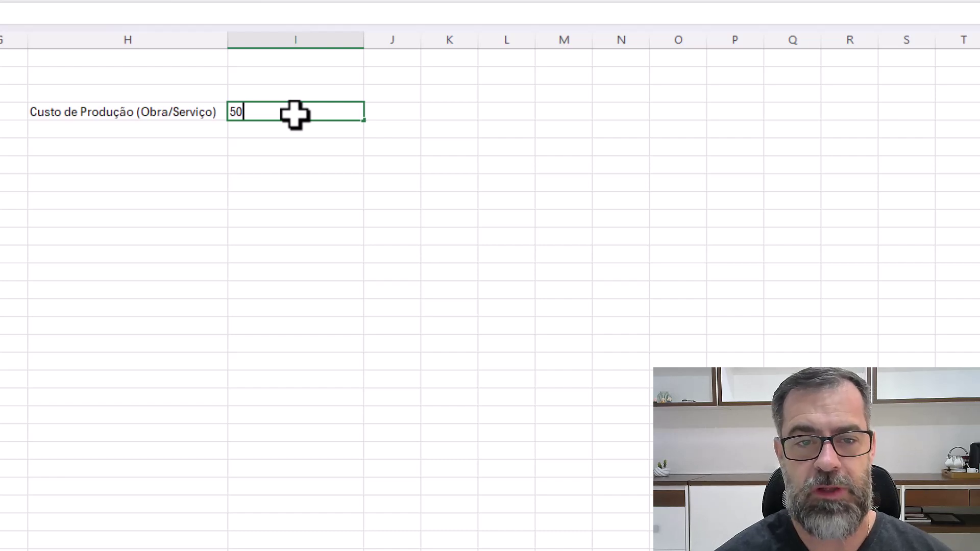
text(000)
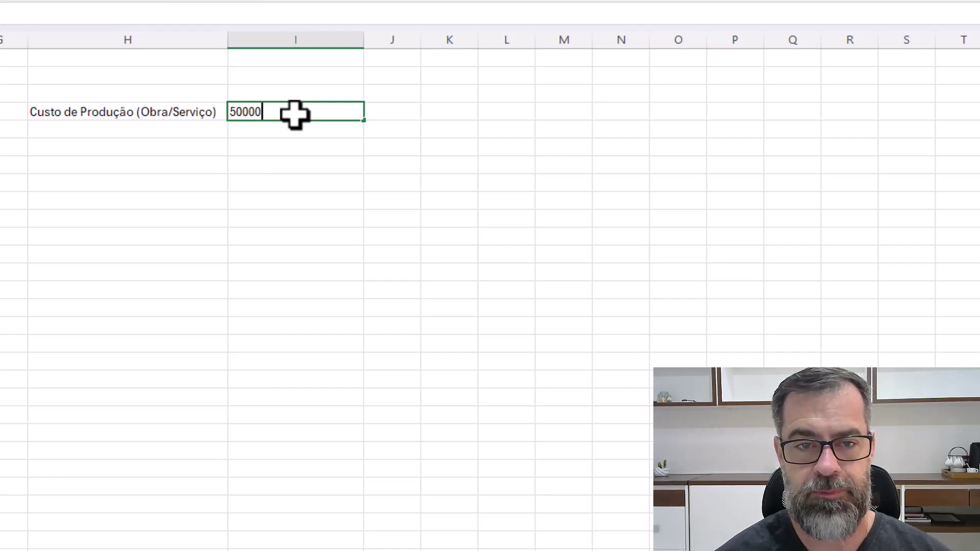
key(Return)
click(295, 114)
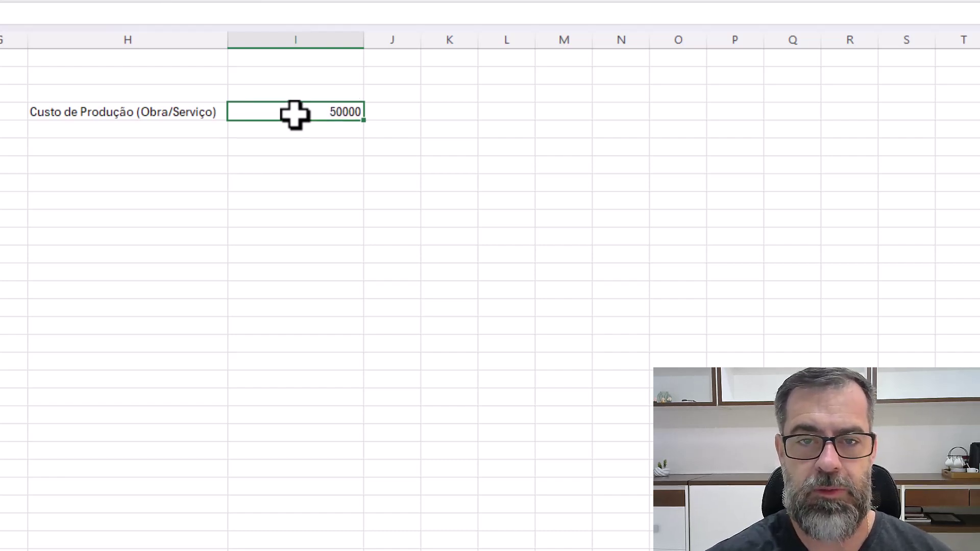
click(343, 6)
Add the label "Impostos" in column H, four rows below the production cost label.
click(316, 184)
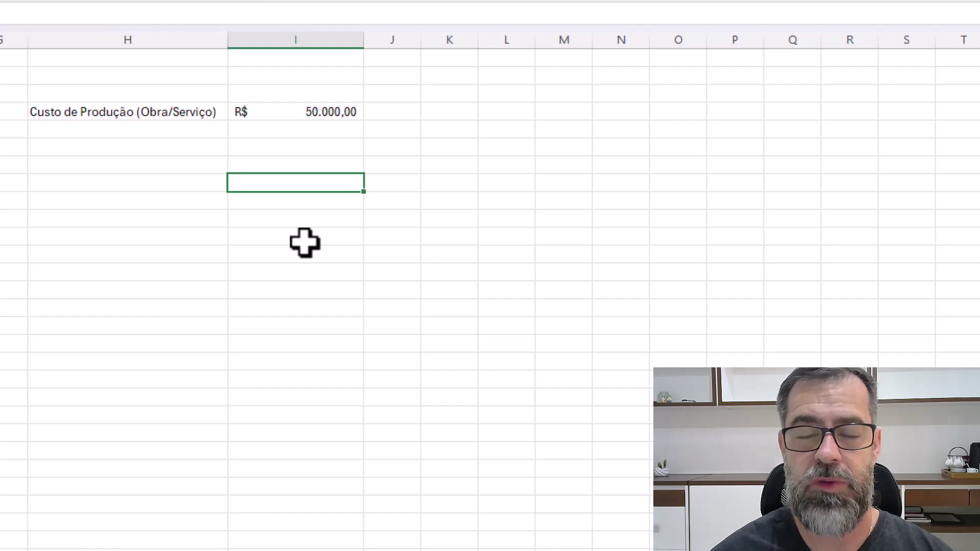
key(Left)
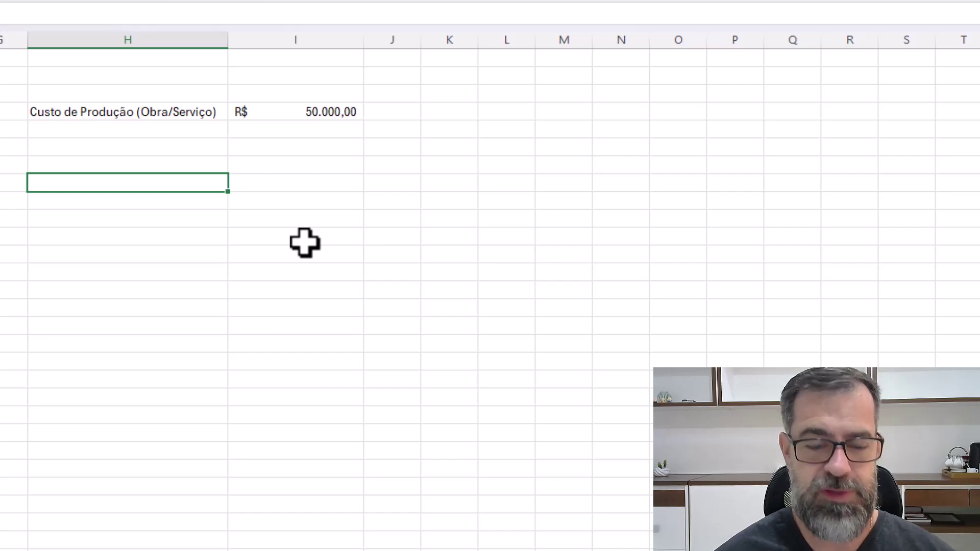
text(Impostos)
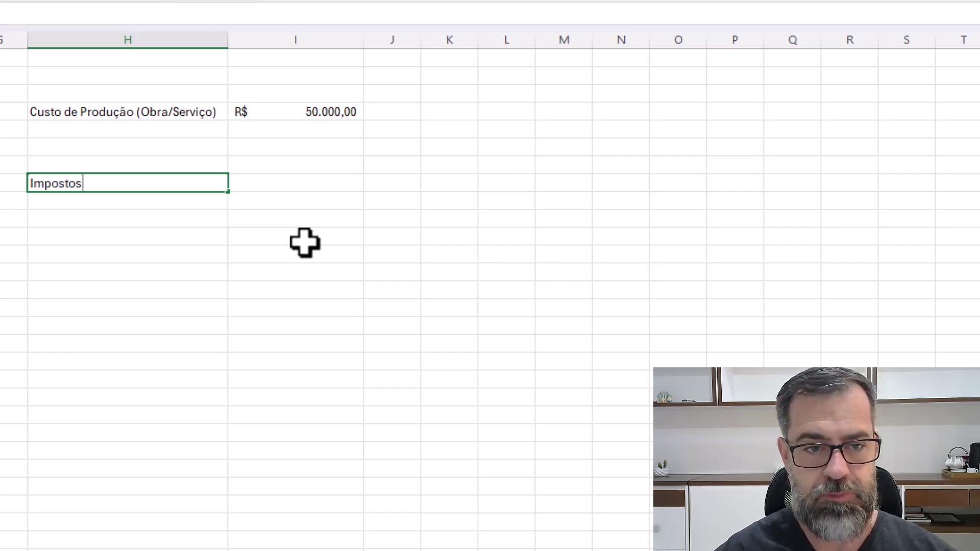
key(Return)
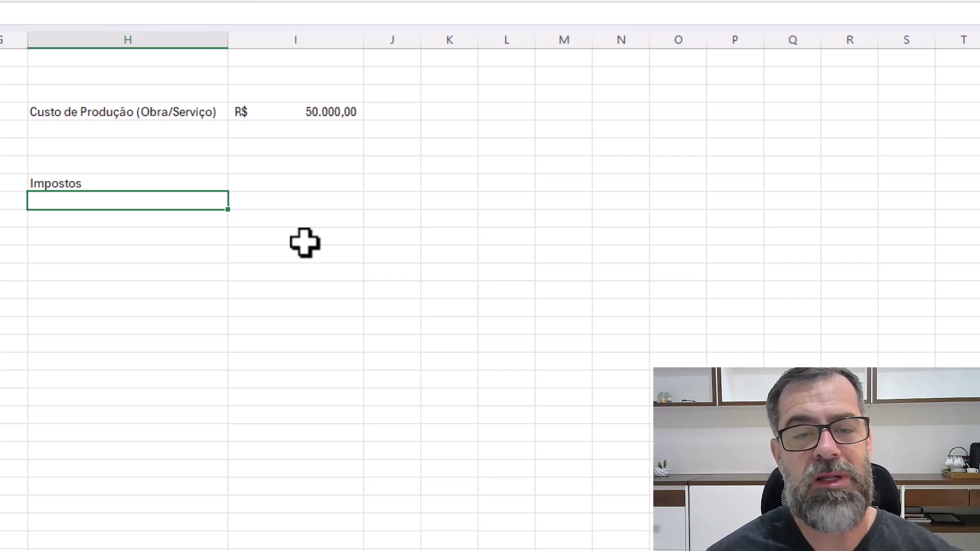
Enter the formula =11,33+2 as the rate beside Impostos.
key(Up)
key(Right)
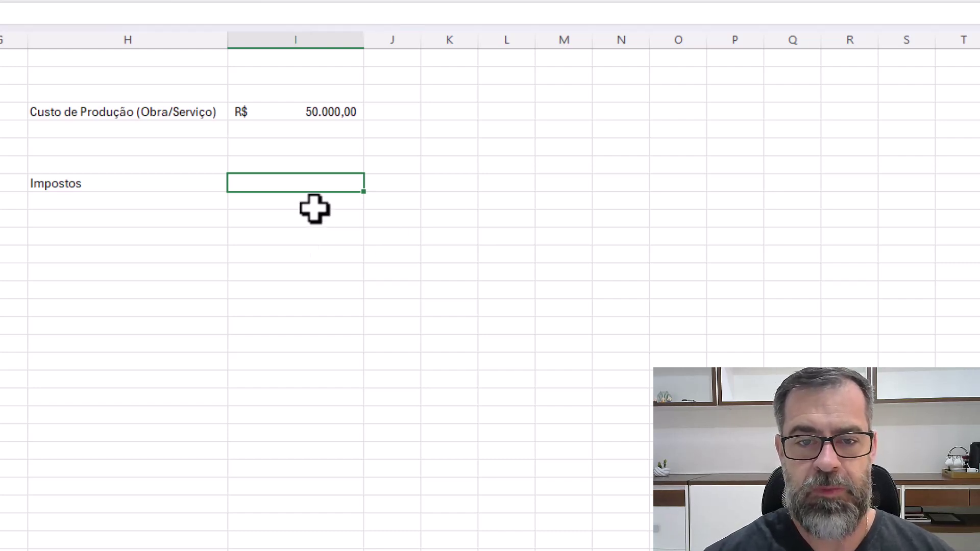
text(11,33+2)
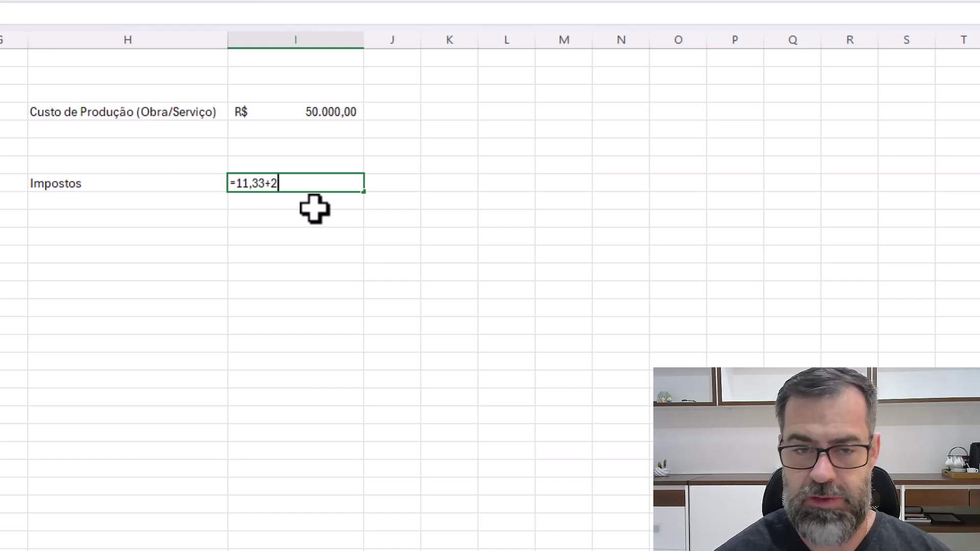
key(Return)
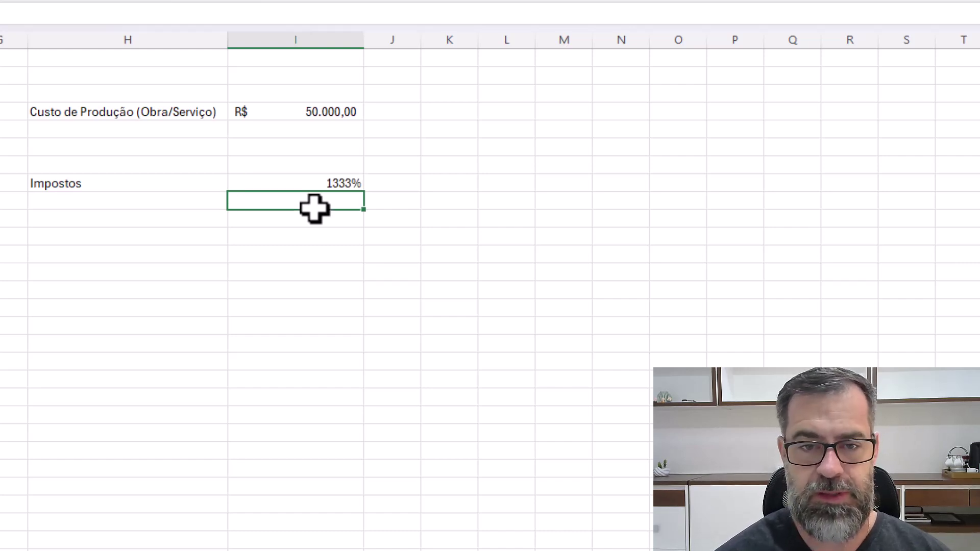
Set the Impostos rate to the formula =0,1133+0,02 and show it with two decimal places.
click(335, 182)
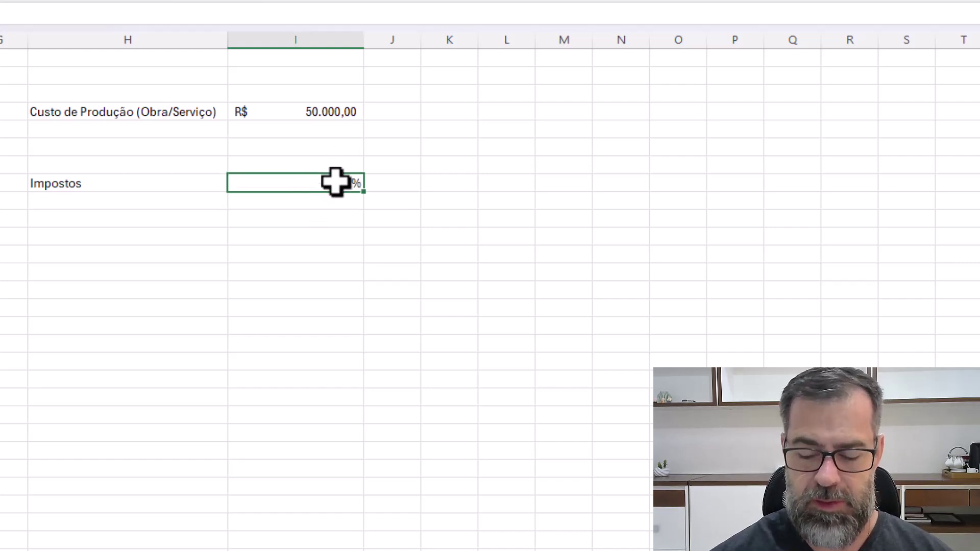
text(=0,)
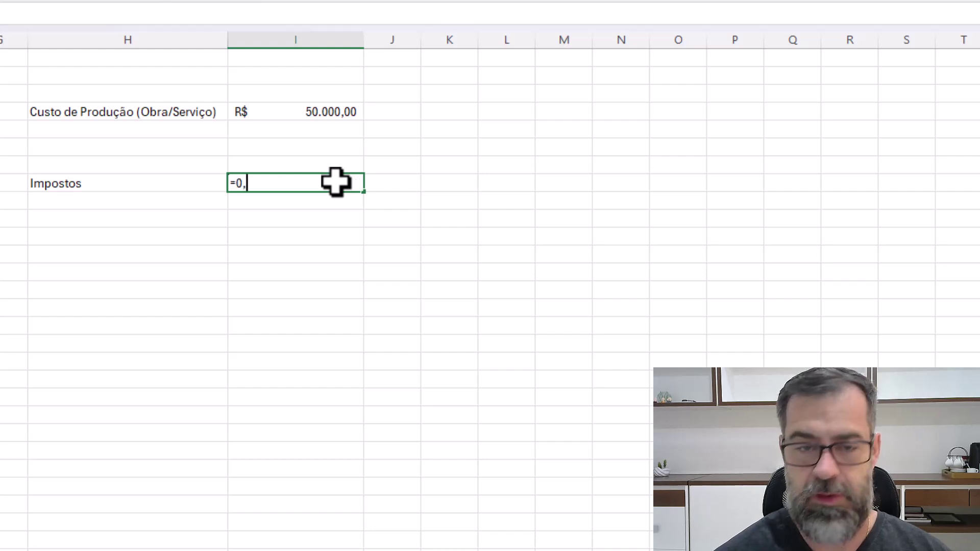
text(1133+0,02)
key(Return)
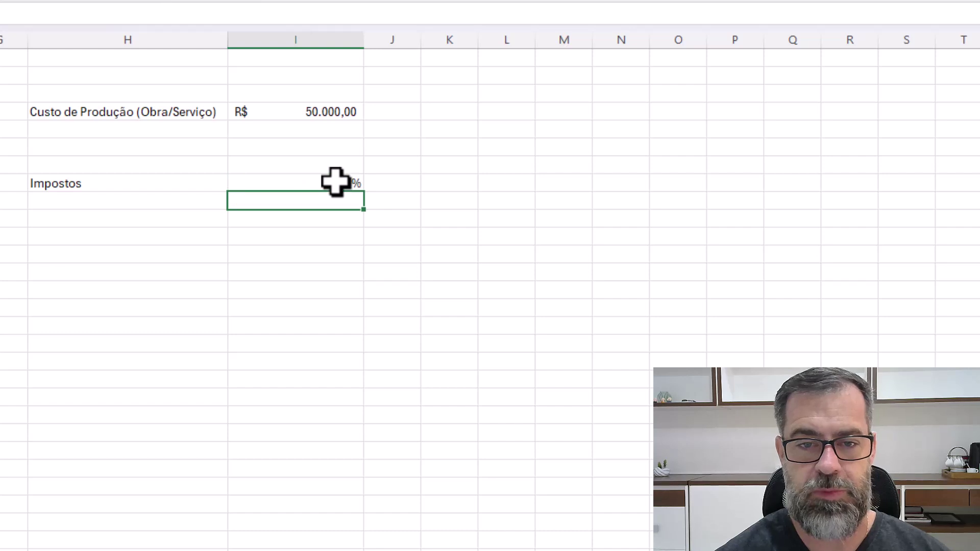
click(335, 181)
click(454, 0)
click(453, 0)
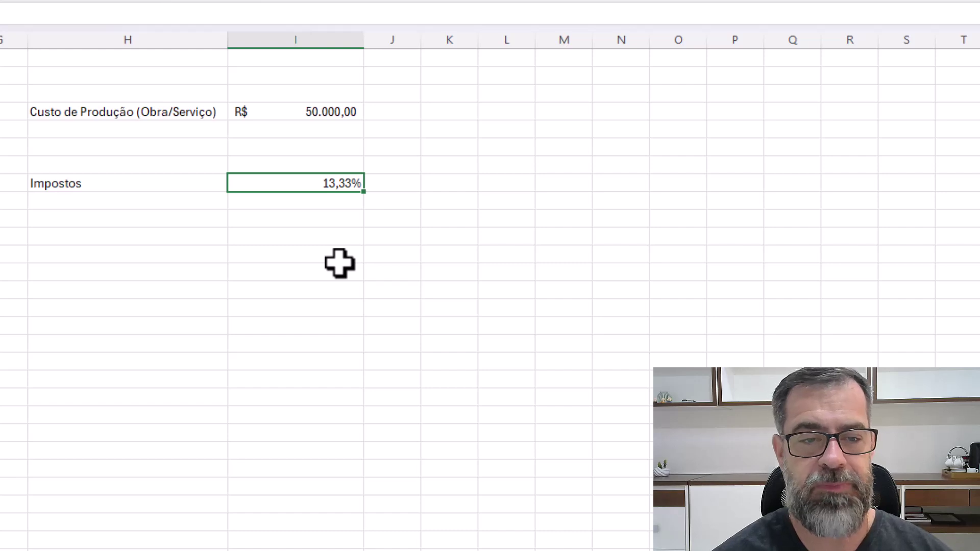
Add a "Lucro" row directly below Impostos with the value 12 in column I.
key(Left)
key(Down)
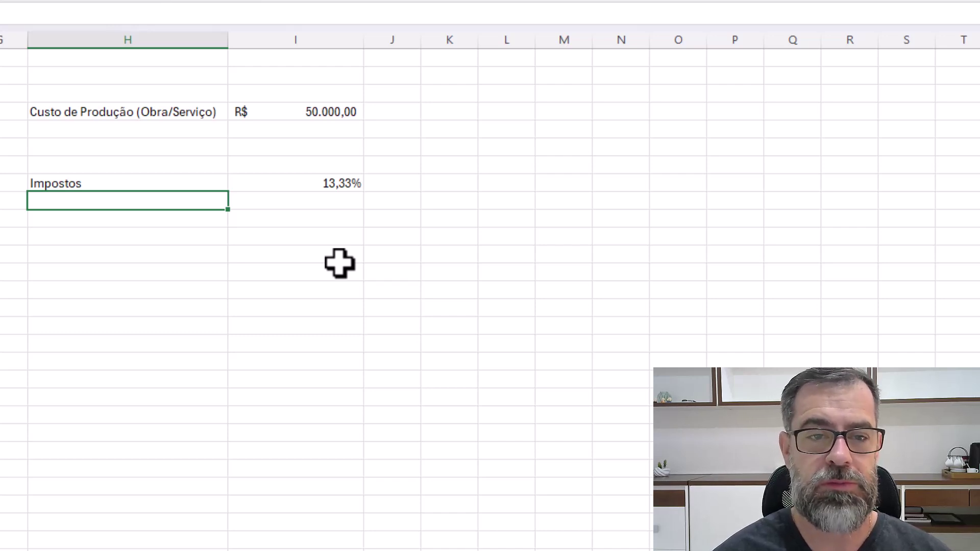
text(Lucro)
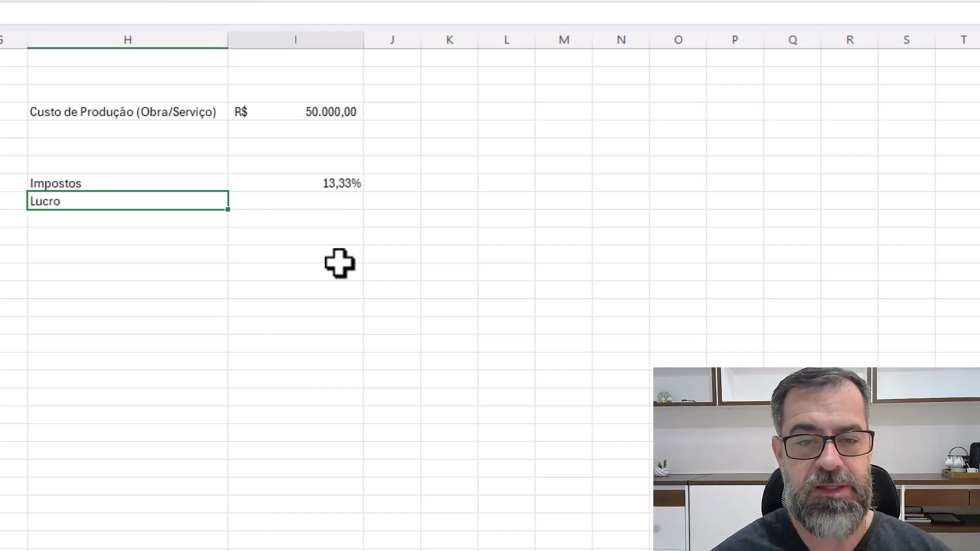
key(Tab)
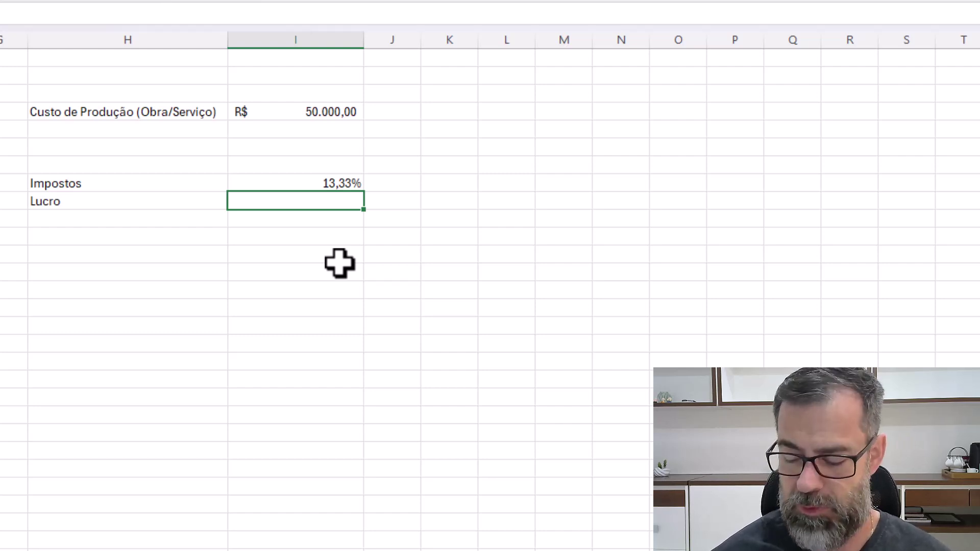
text(12)
key(Return)
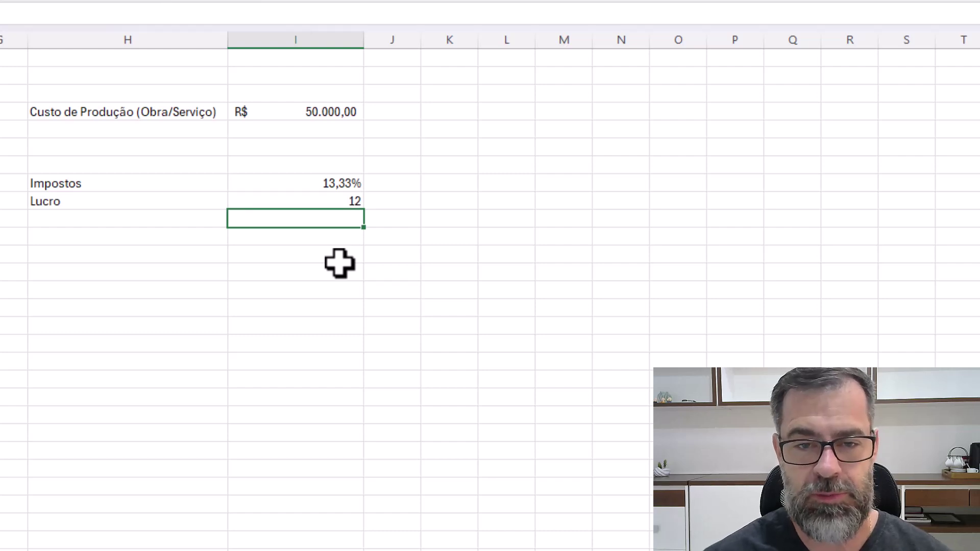
Apply the two-decimal percentage format of the Impostos rate to the Lucro value.
click(334, 184)
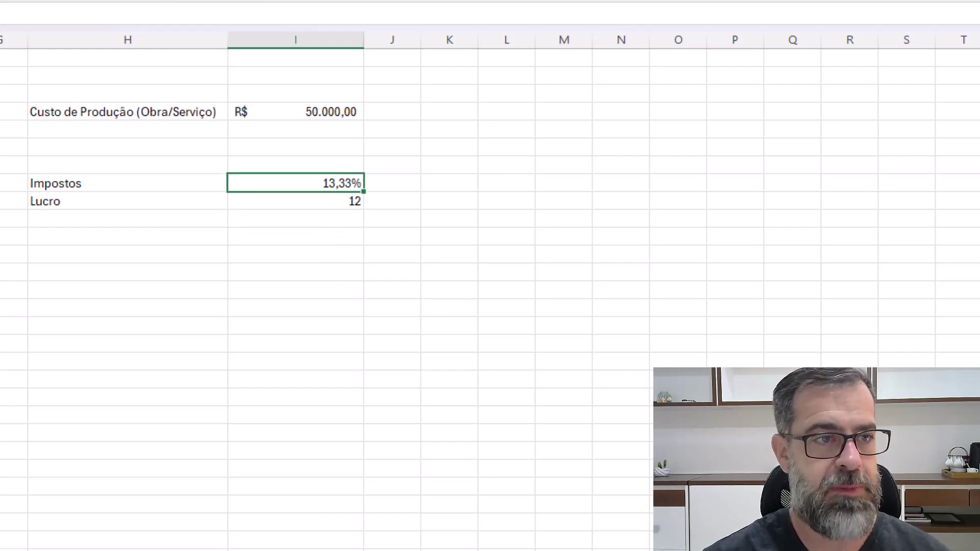
drag(329, 200, 320, 290)
click(332, 201)
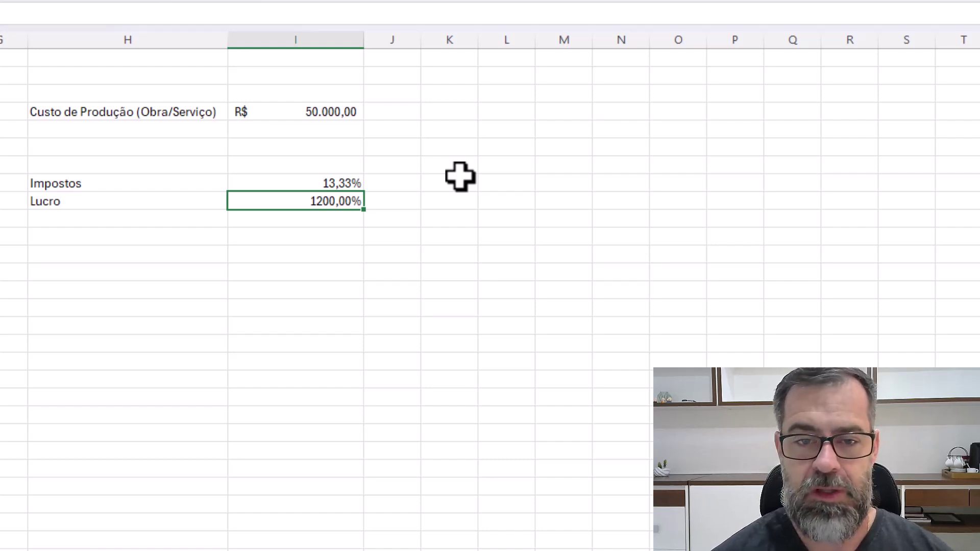
Set the Lucro rate to 12% and clear the trial 12 entered lower in column I.
click(277, 345)
text(12)
click(347, 201)
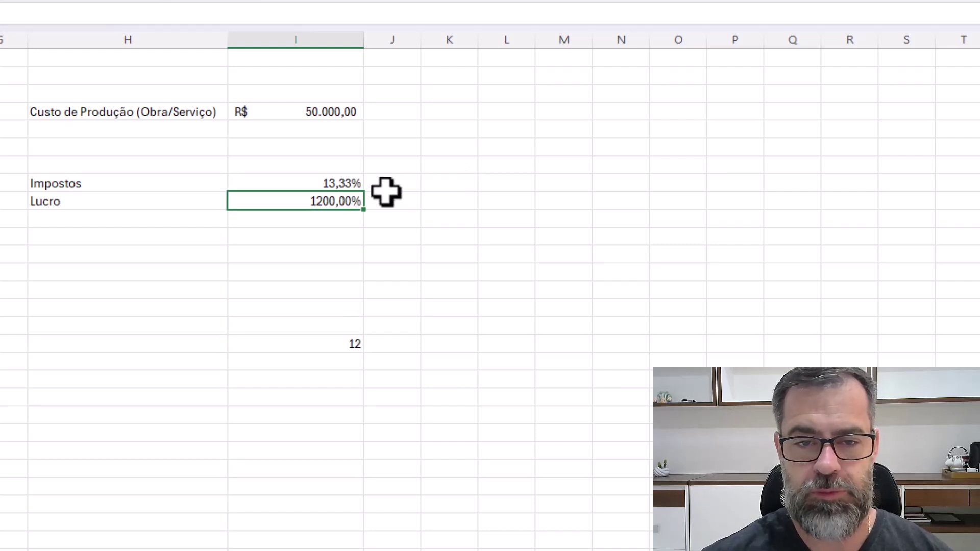
text(12)
key(Return)
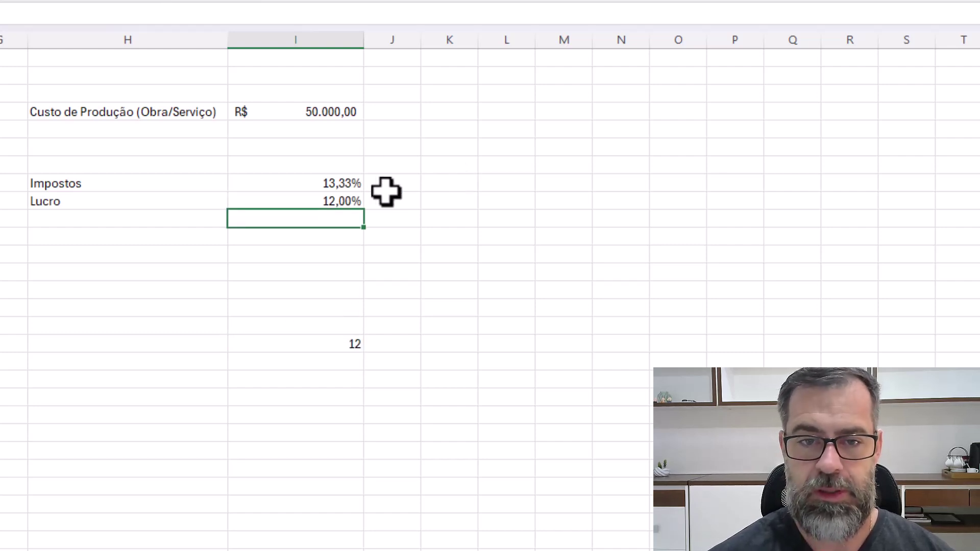
click(354, 343)
key(Delete)
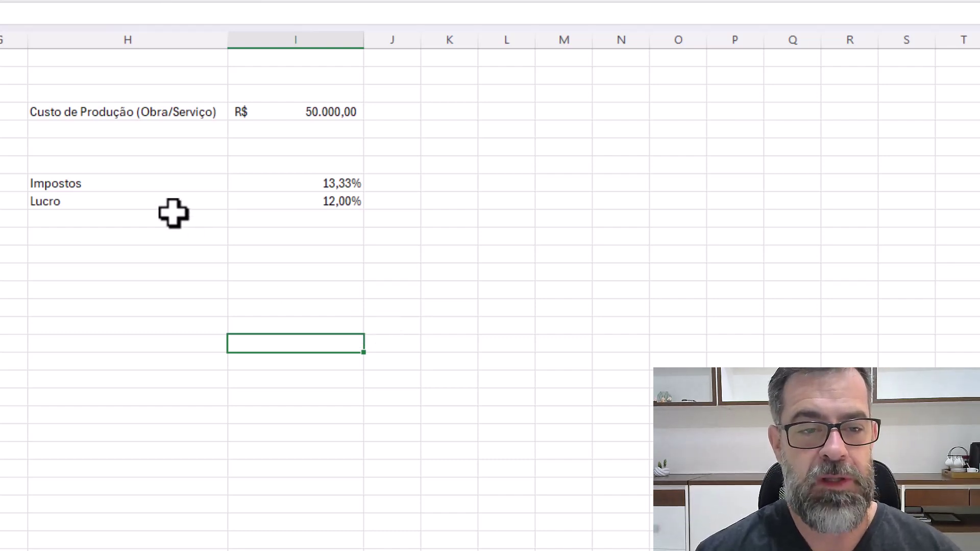
Add a "Rep. Comercial" row directly below Lucro with a rate of 5% in column I.
click(89, 221)
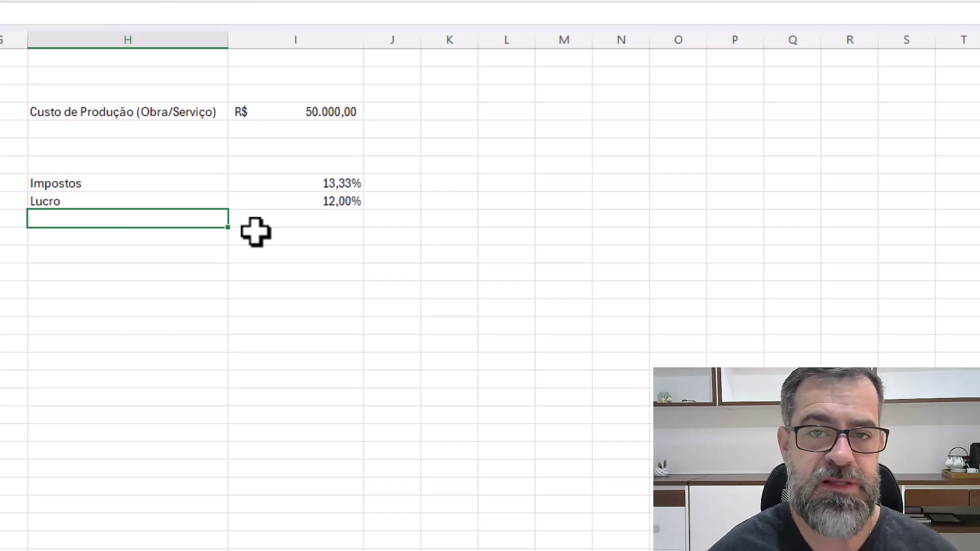
text(Rep.)
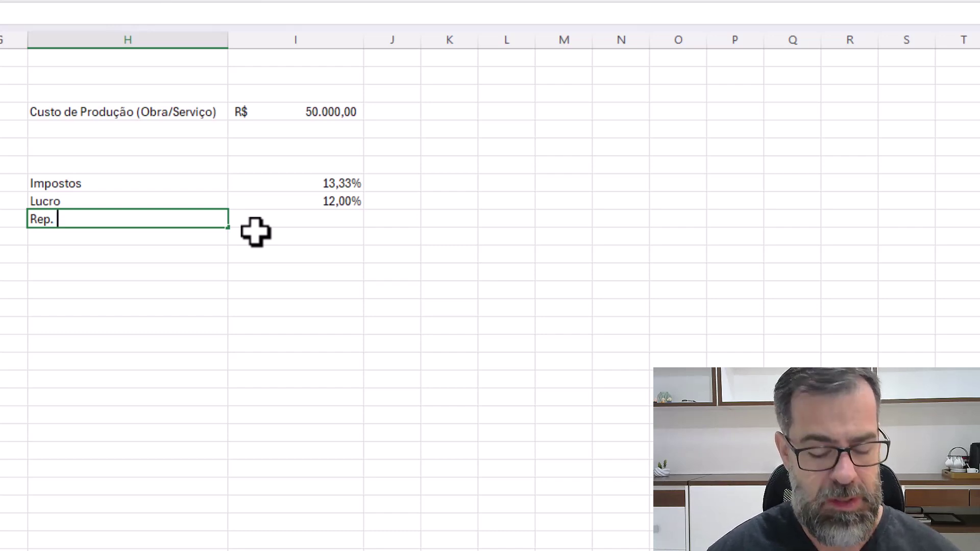
text(Comercial)
key(Tab)
text(5)
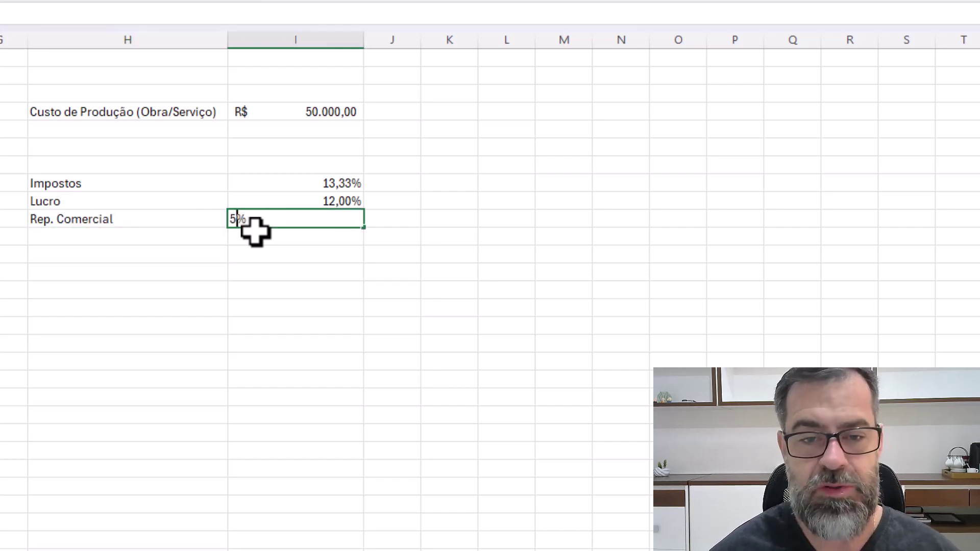
key(Return)
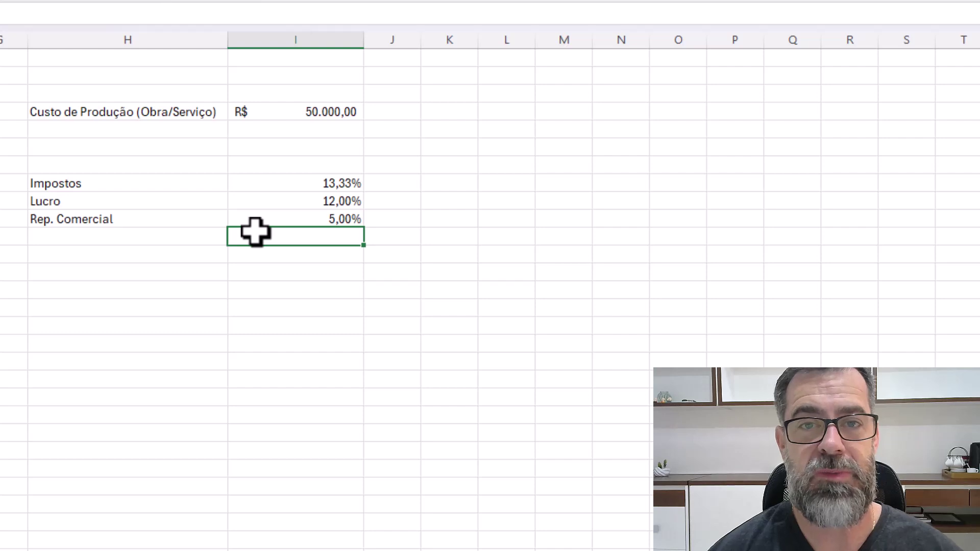
Add a "Risco" row directly below Rep. Comercial with a rate of 2% in column I.
key(Left)
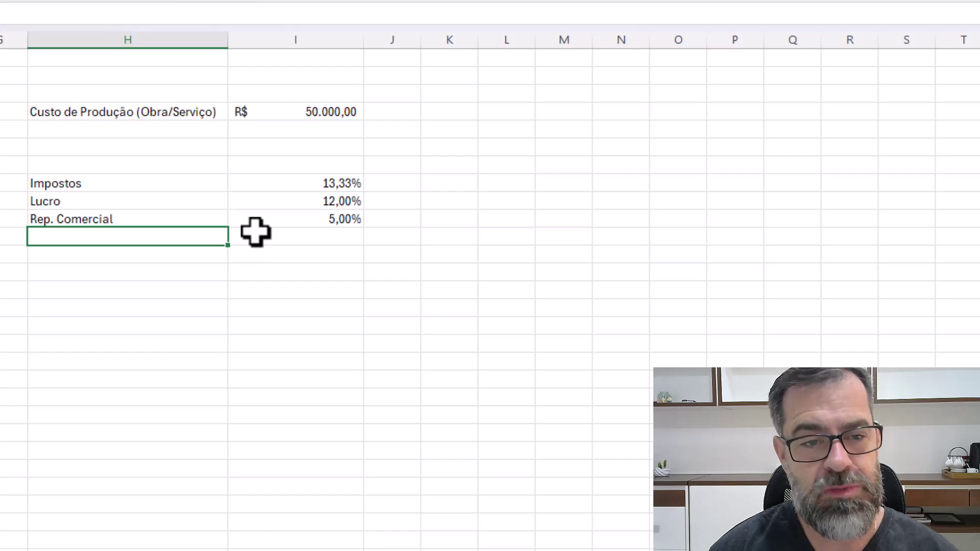
text(Risco)
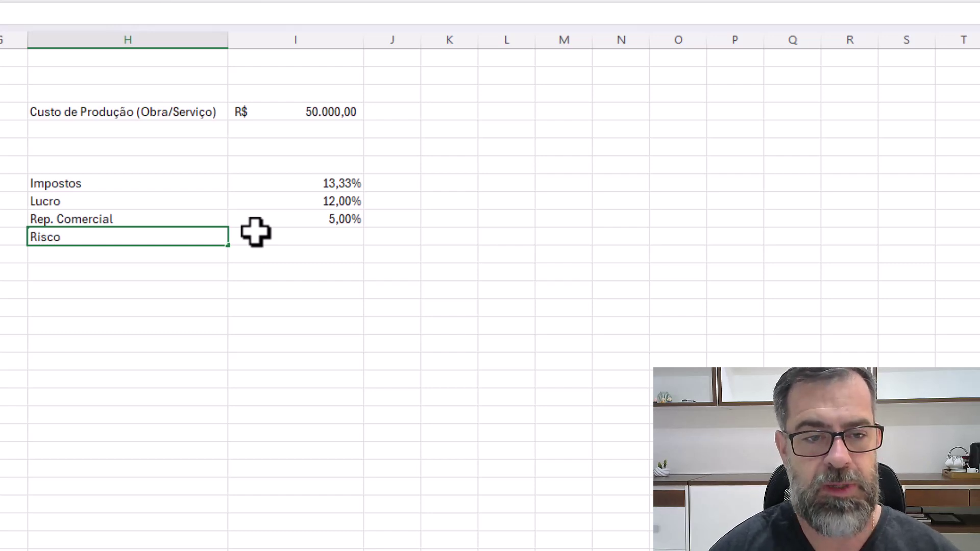
click(256, 232)
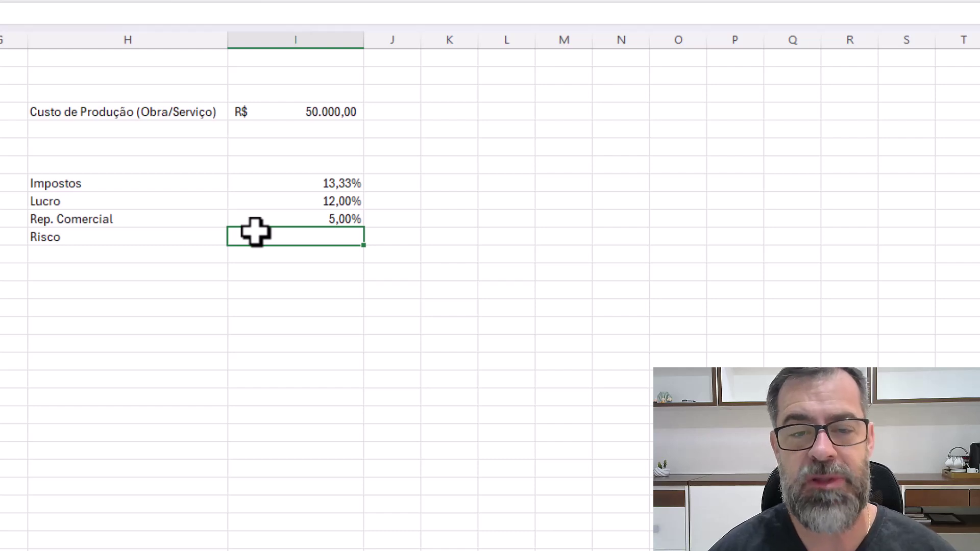
text(2)
key(Return)
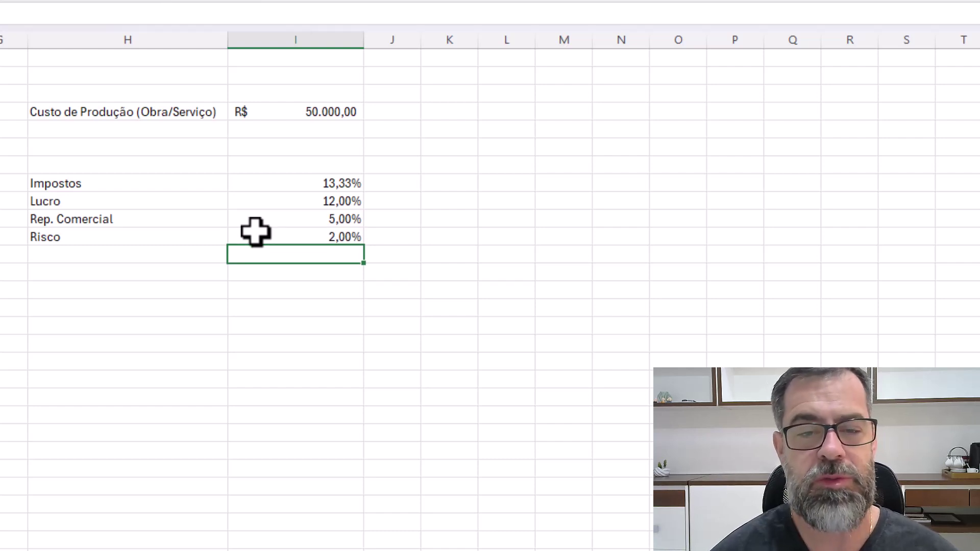
Add a "Margem de Negociação" row directly below Risco with a rate of 7% in column I.
key(Left)
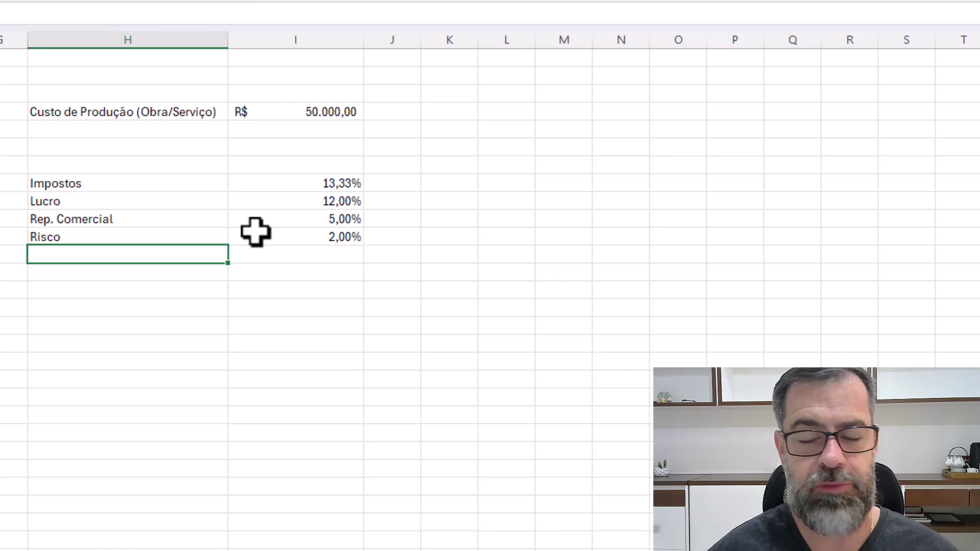
text(Ma)
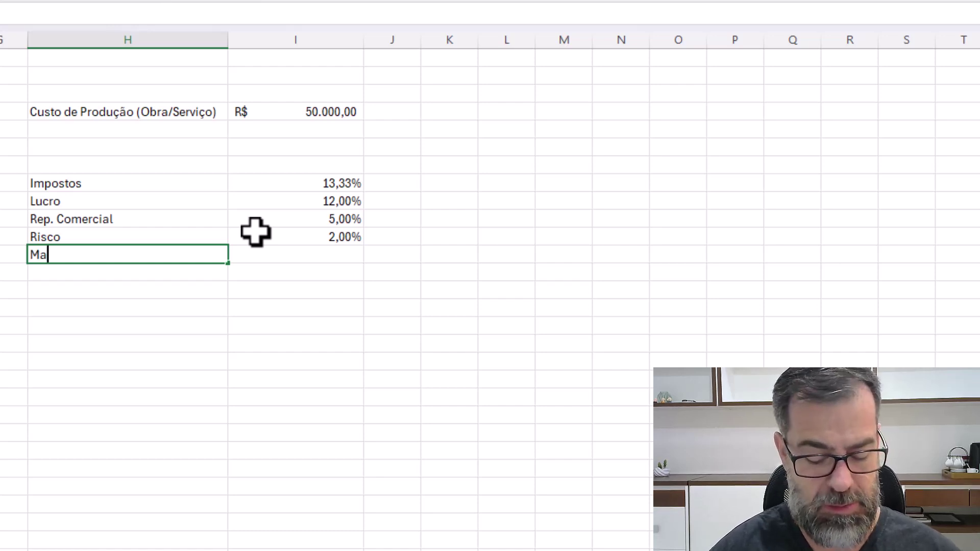
text(rgem de Neg)
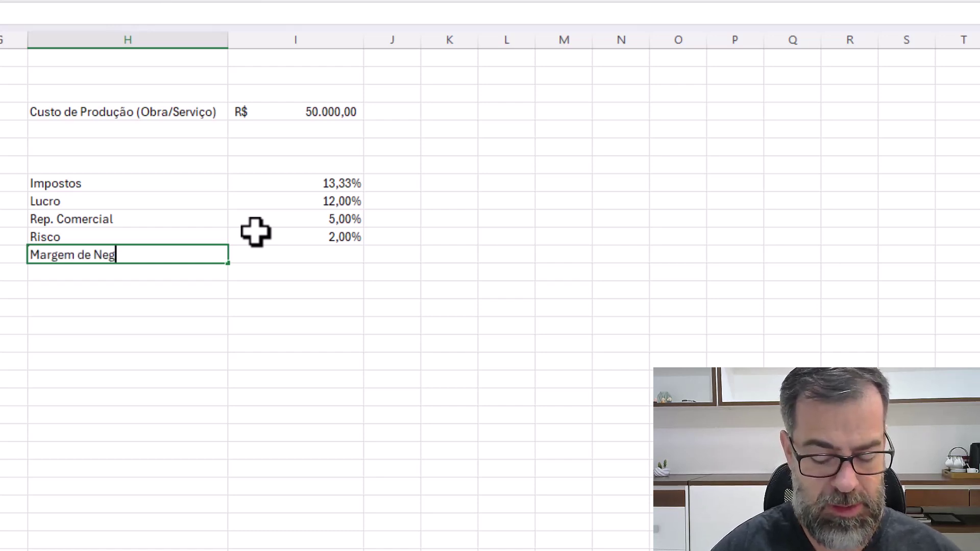
text(ociaçãp)
key(Return)
key(Up)
double_click(199, 259)
key(BackSpace)
text(o)
key(Return)
key(Up)
key(Right)
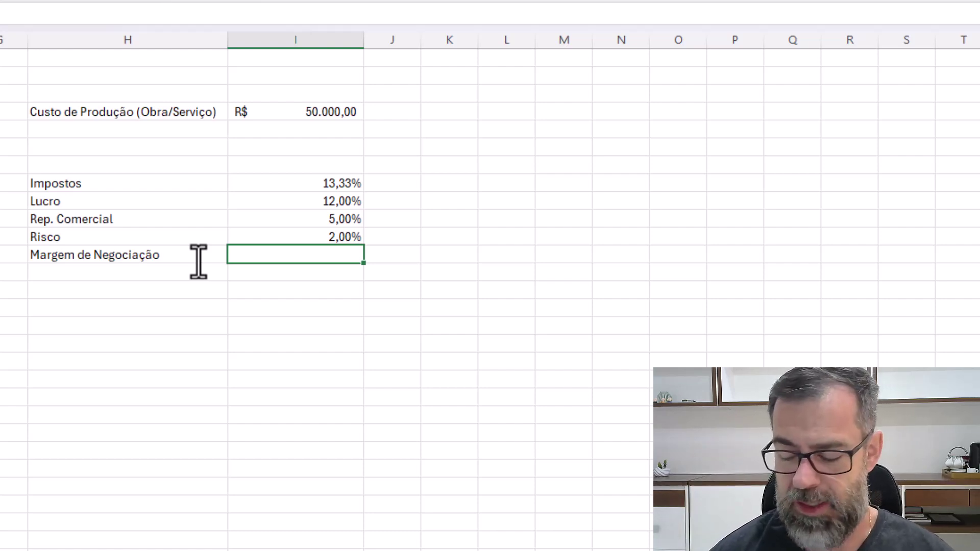
text(7%)
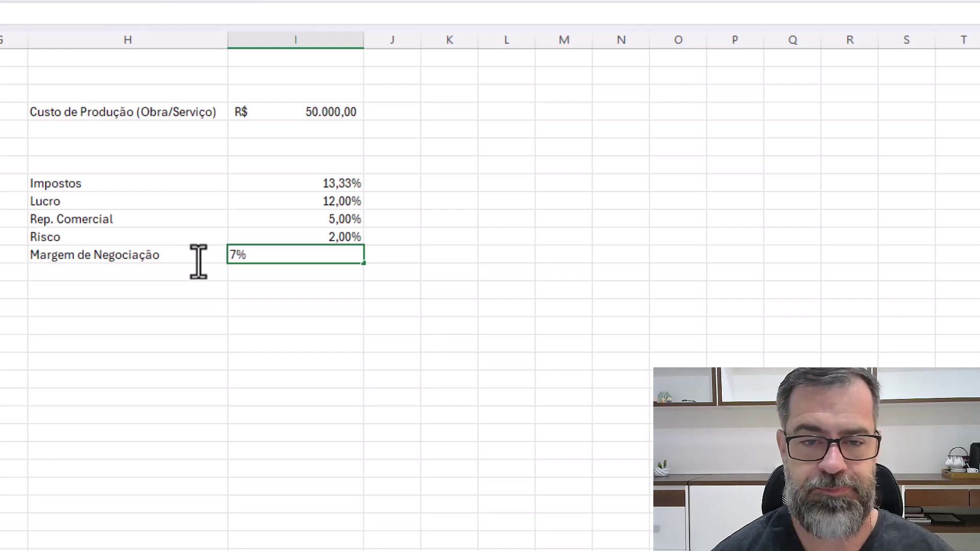
key(Return)
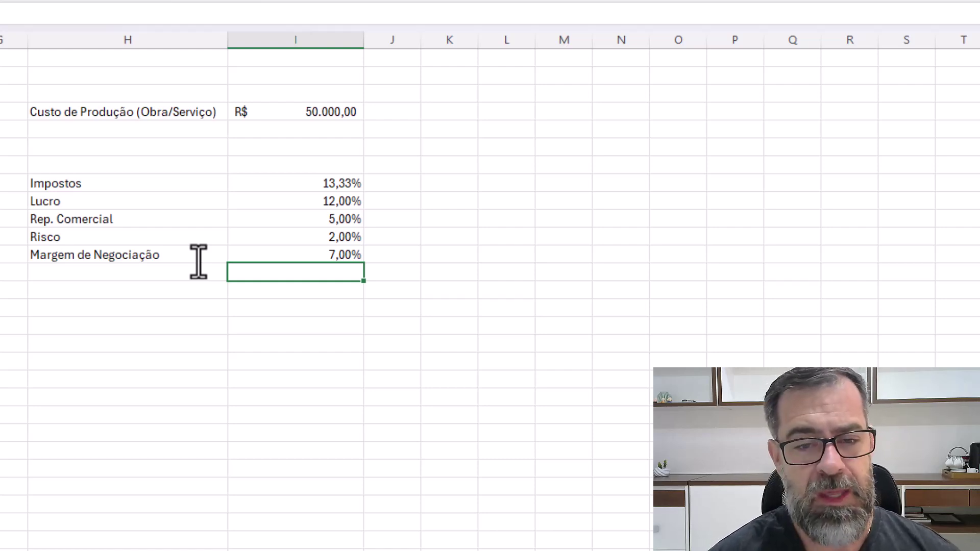
Add a "Rateio Escr." row directly below Margem de Negociação with a rate of 5% in column I.
click(198, 262)
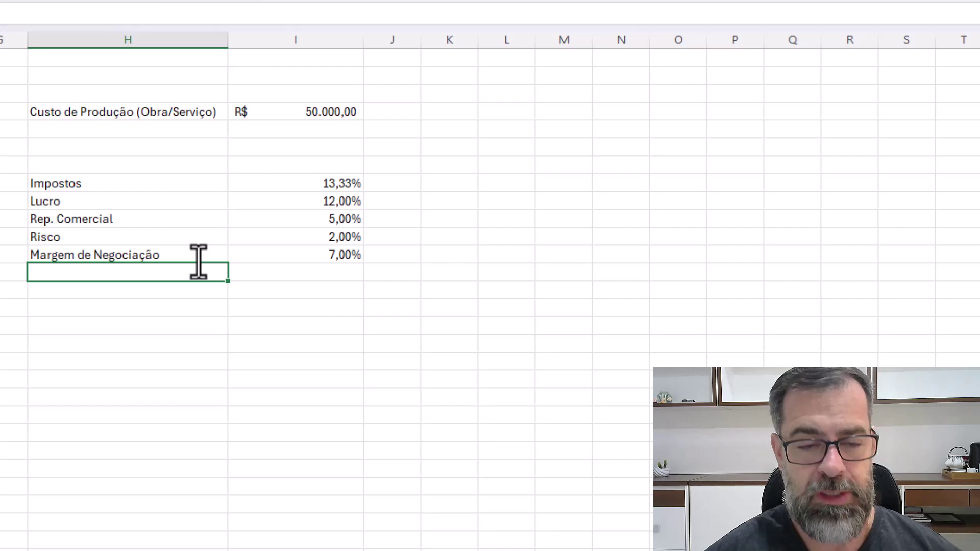
text(Ra)
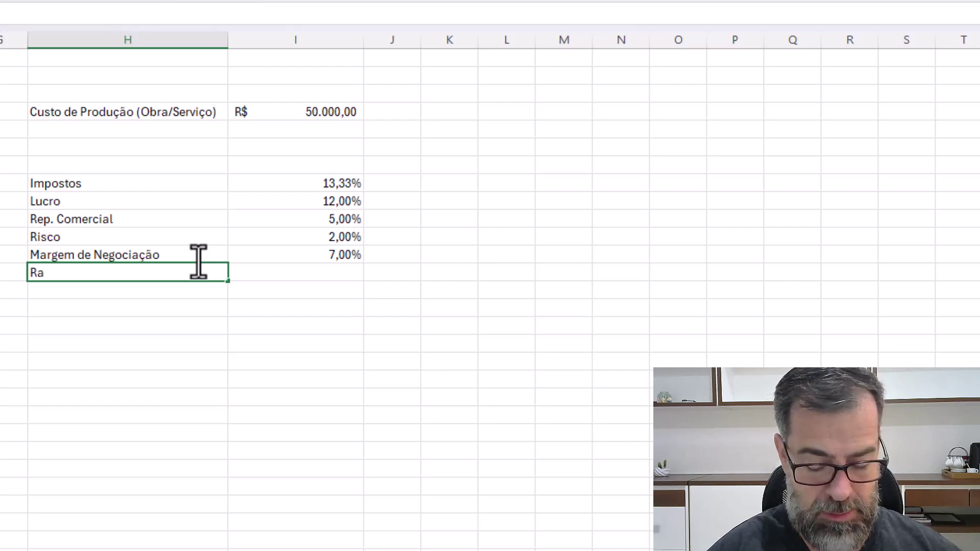
text(teio Escr.)
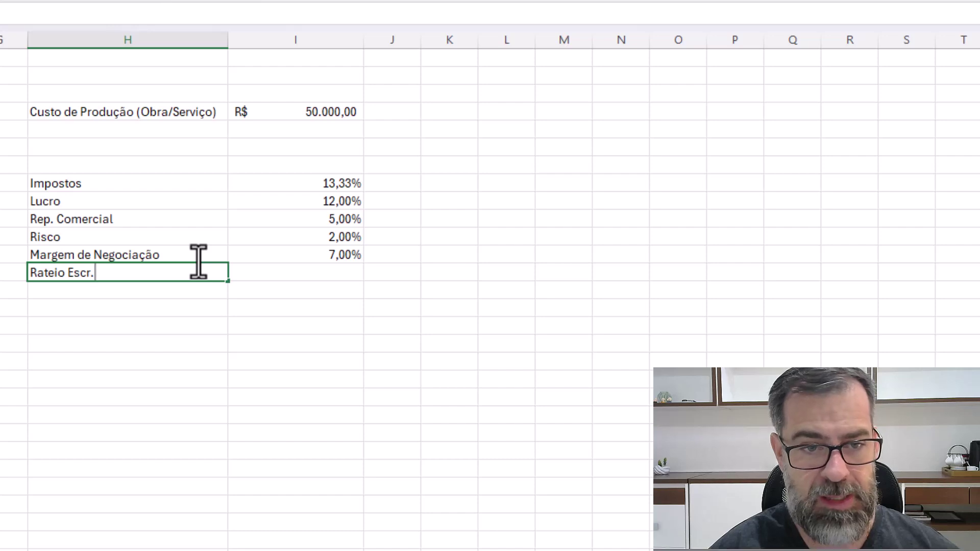
key(Return)
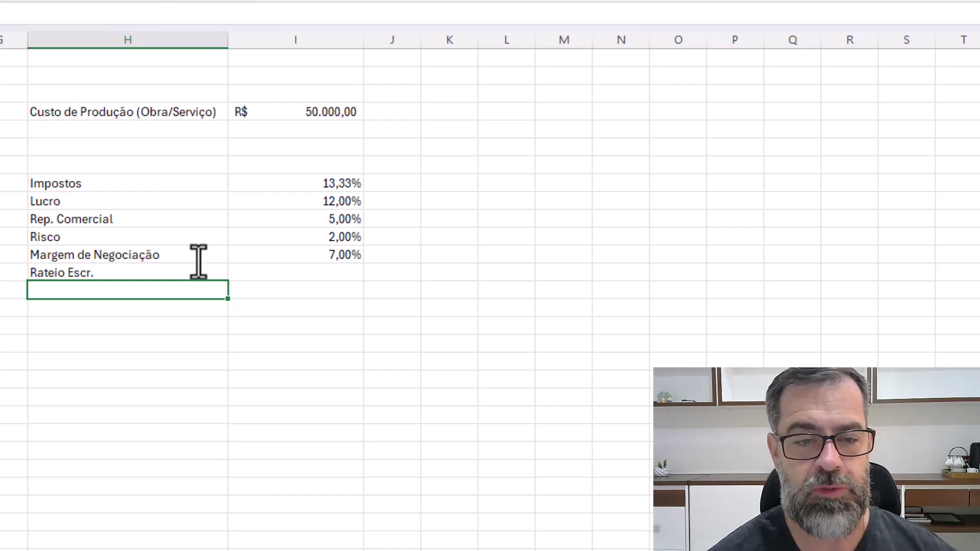
key(Up)
key(Right)
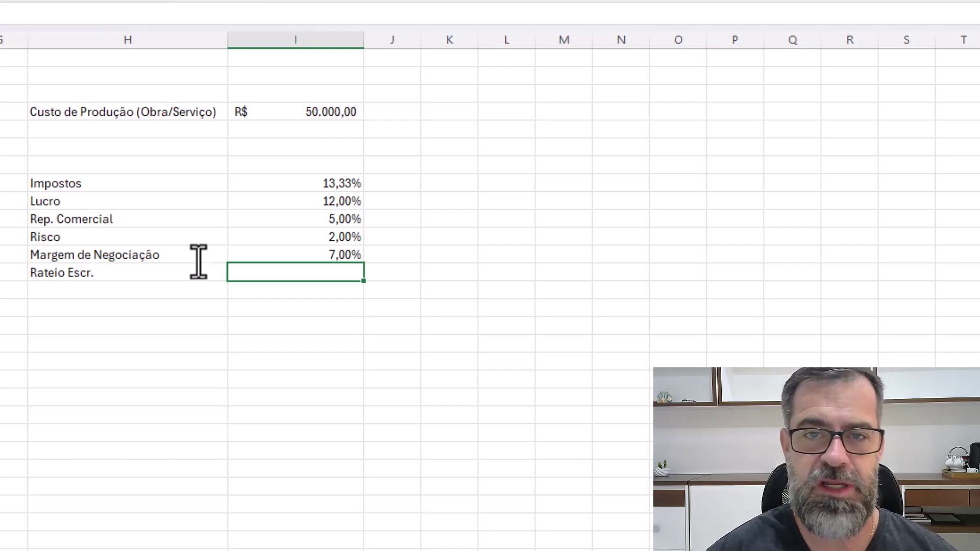
text(5%)
key(Return)
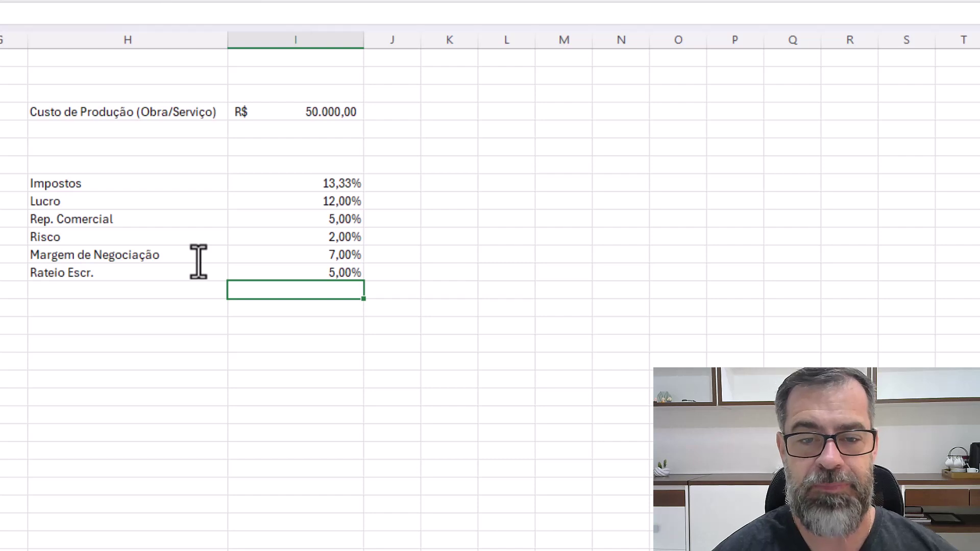
Apply a thick outside border around the rate table from Impostos to Rateio Escr., columns H and I.
drag(61, 184, 328, 267)
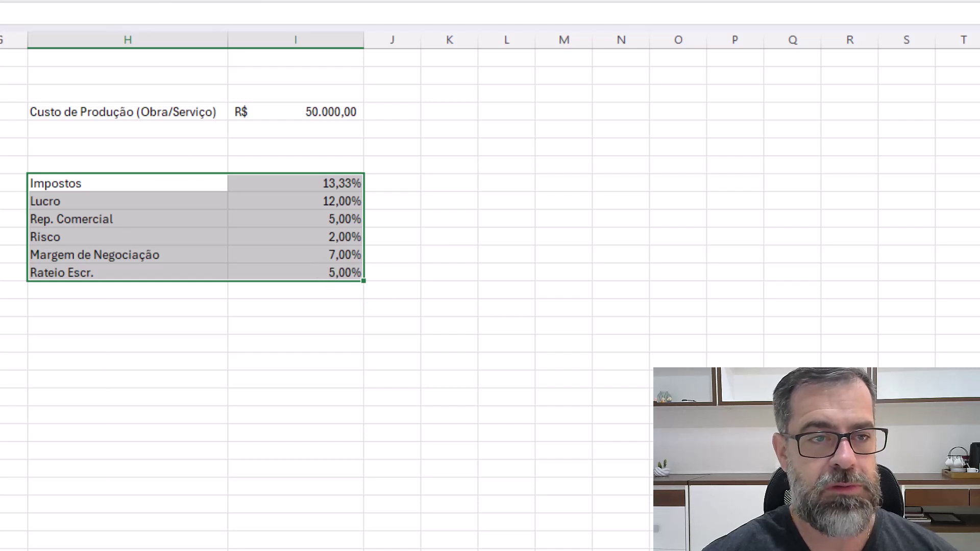
click(1, 1)
click(11, 185)
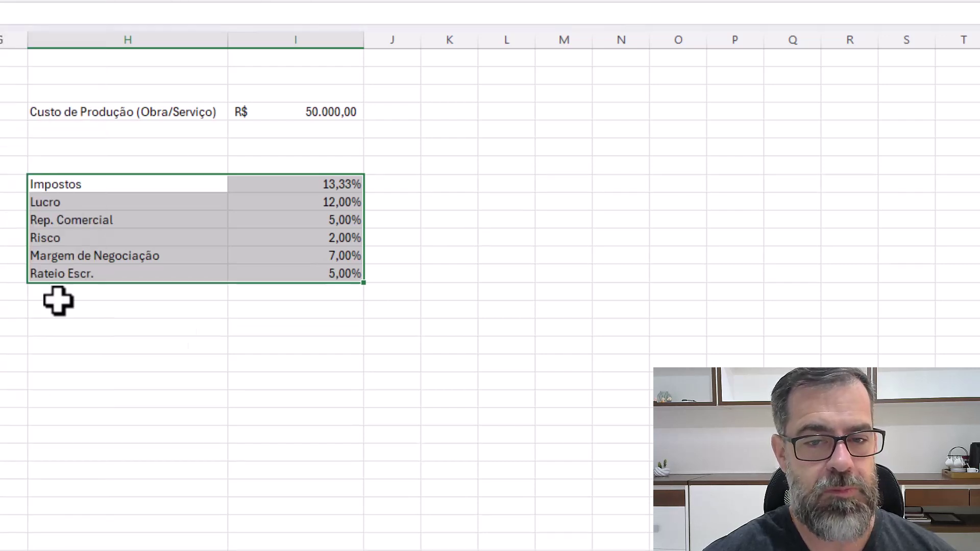
Sum all the rates from Impostos to Rateio Escr. in the column I cell directly below the table.
click(313, 292)
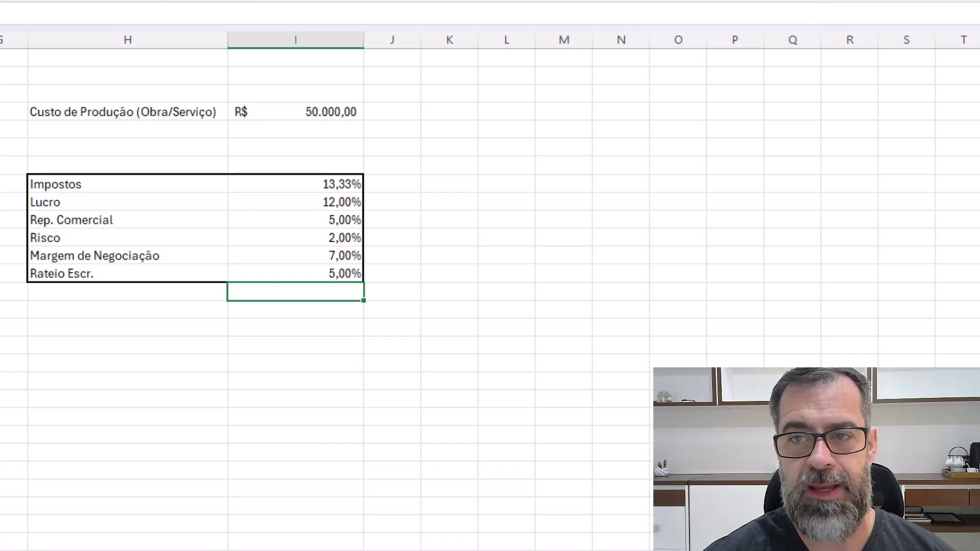
click(808, 6)
key(Return)
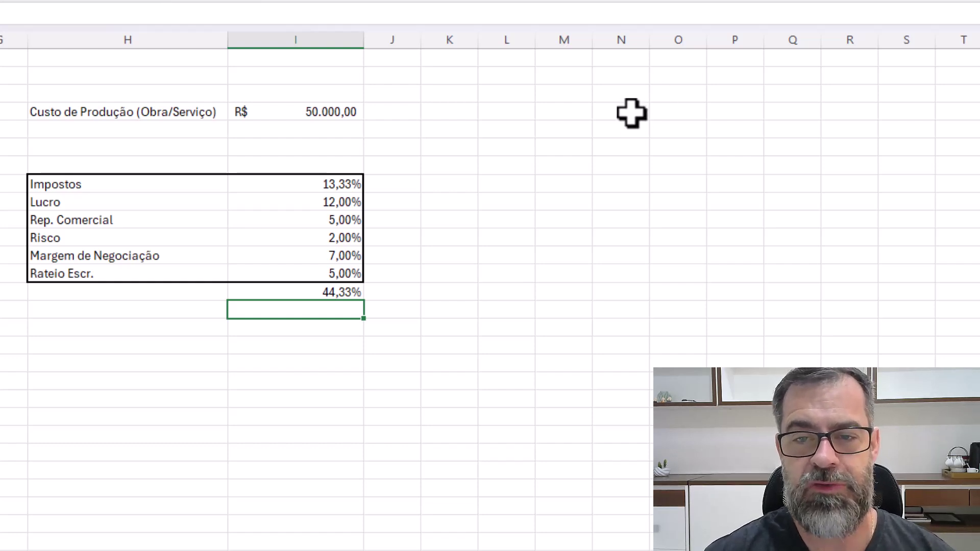
Enter "NF" in column M on the Custo de Produção row with 100 beside it in column N, formatted with two decimals.
click(567, 112)
text(NF)
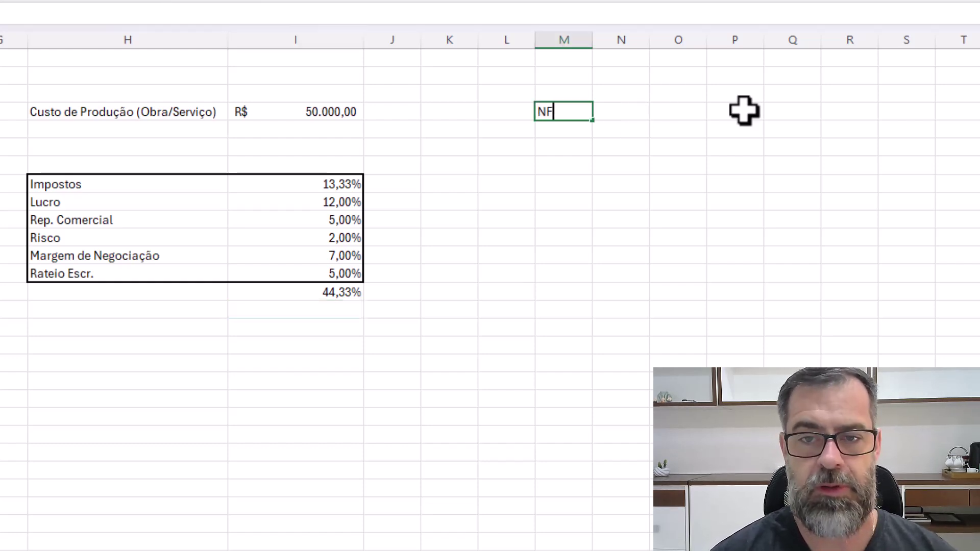
key(Tab)
text(100)
key(Return)
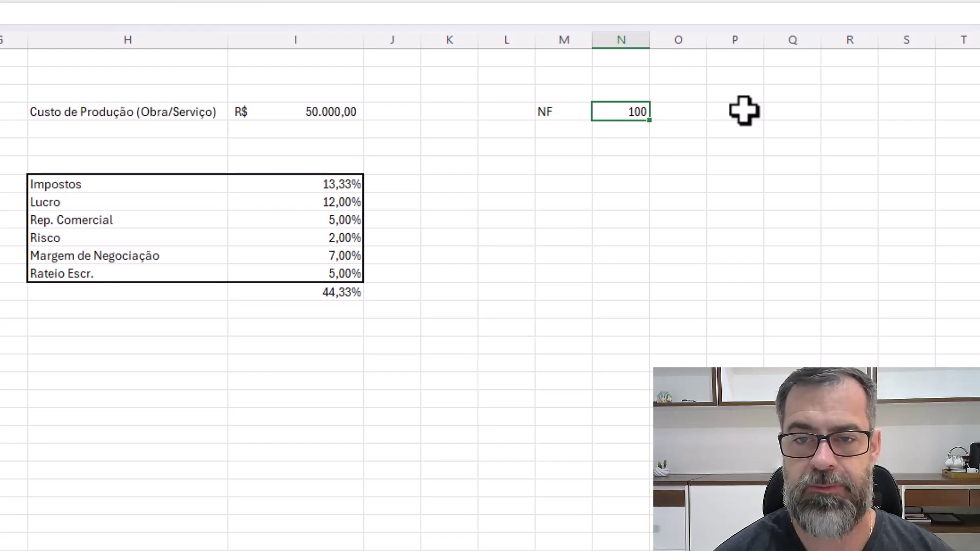
click(626, 110)
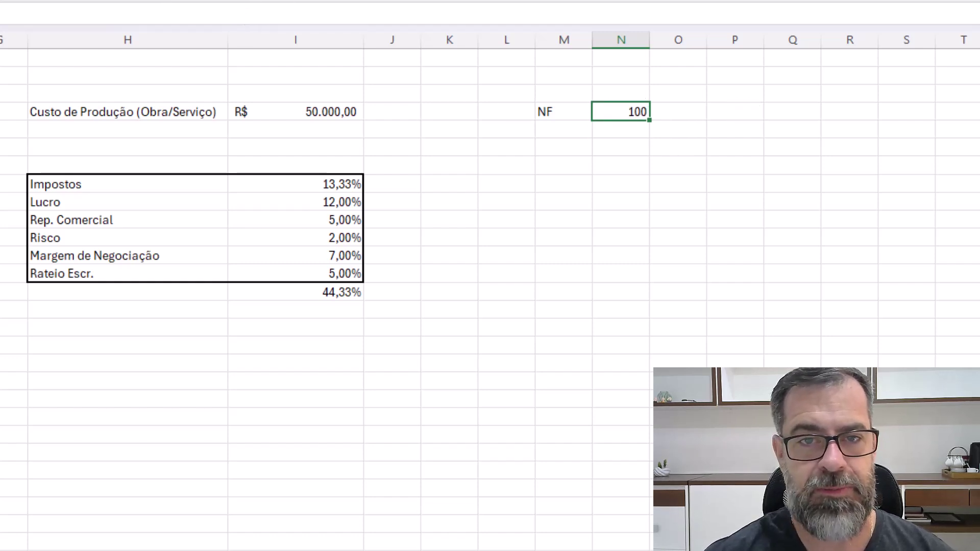
key(ctrl+shift+1)
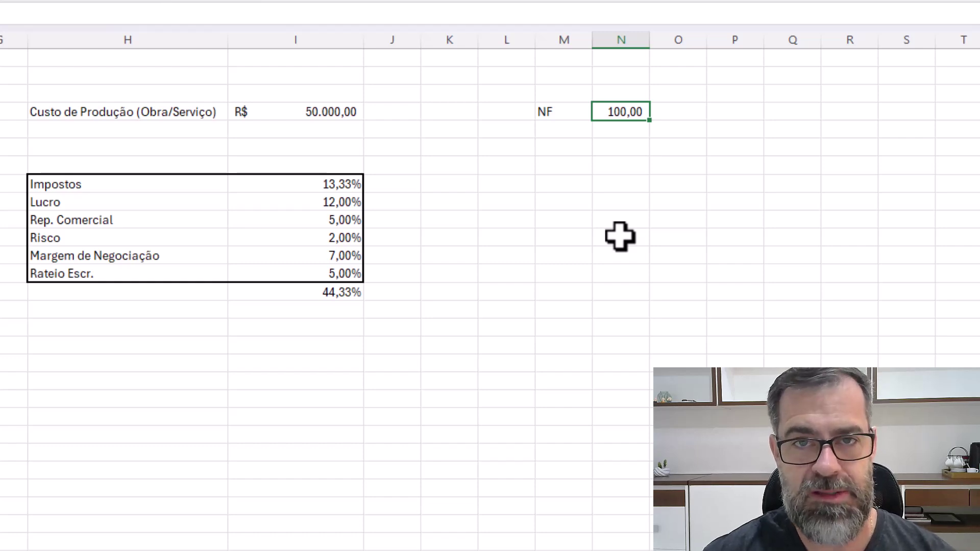
Label the column M cell directly below NF as "Imp".
click(567, 131)
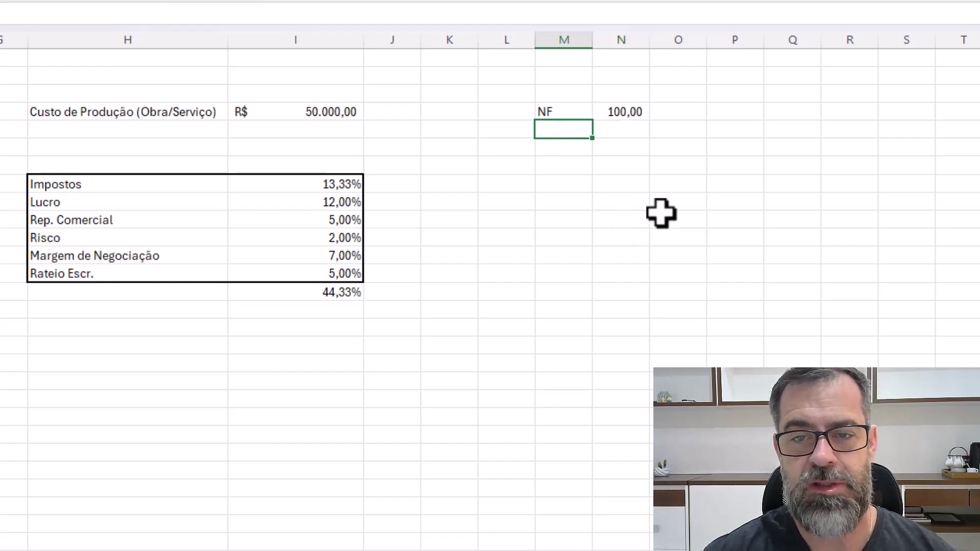
key(F2)
text(IMp)
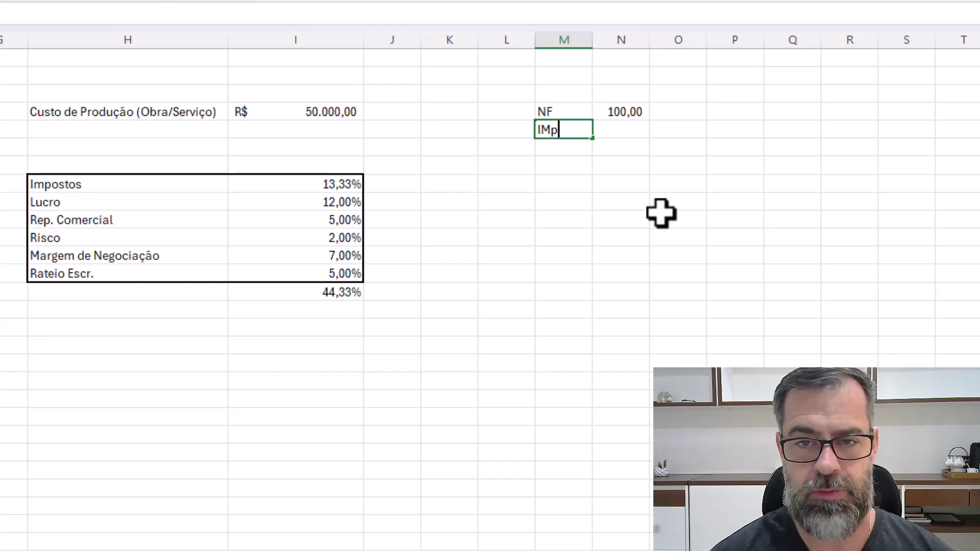
key(BackSpace)
key(BackSpace)
text(,)
key(BackSpace)
text(mp)
key(Return)
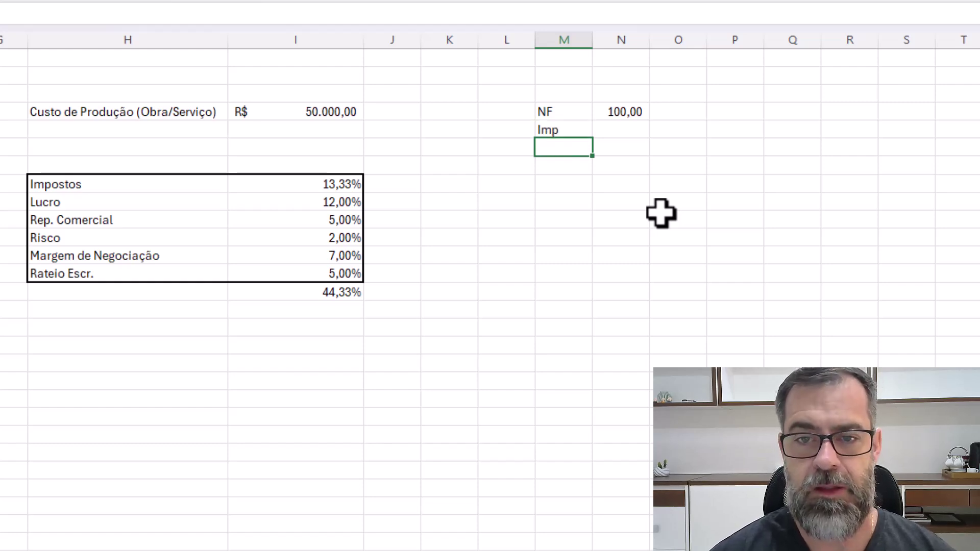
Set the Imp value in column N to 10% using the percentage format, and select the NF and Imp example cells.
key(Up)
key(Right)
text(10)
key(Return)
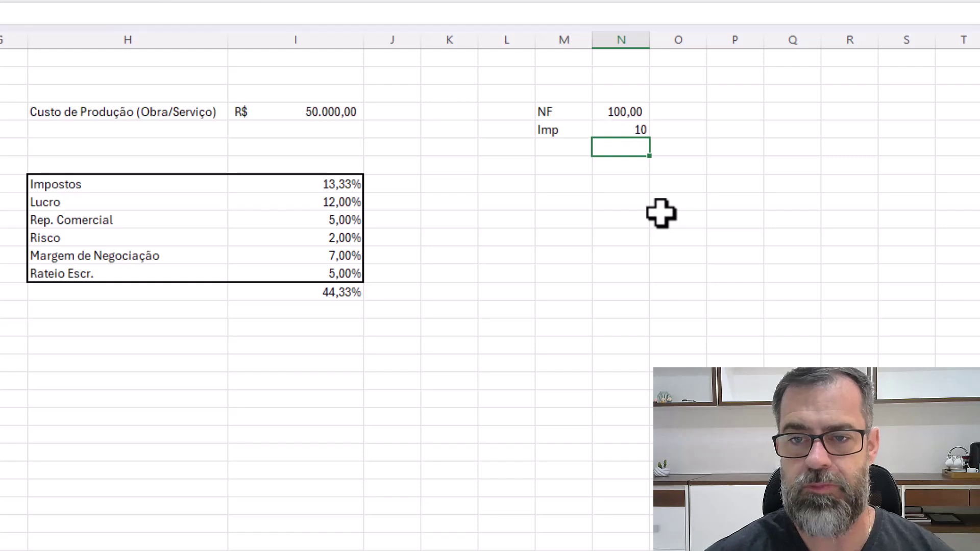
click(632, 132)
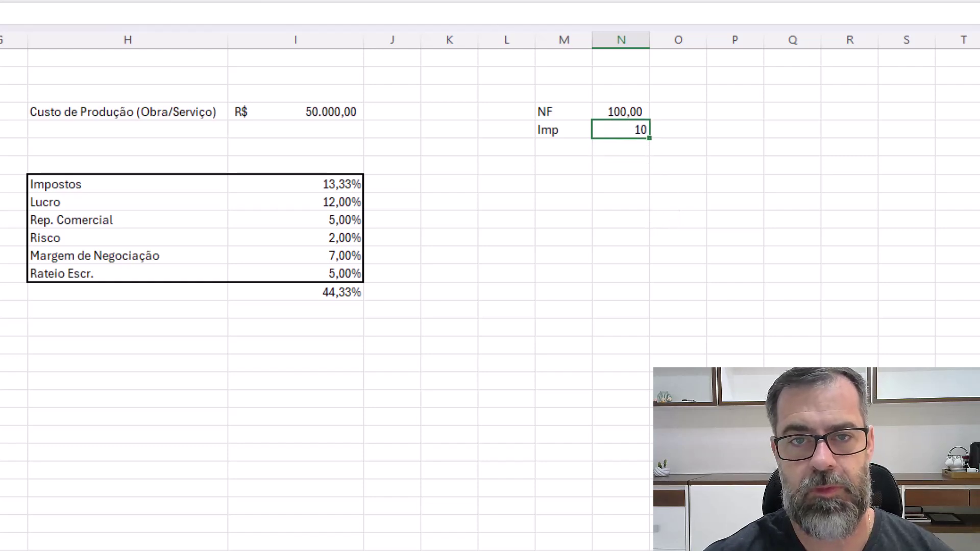
key(ctrl+shift+5)
text(10)
key(Return)
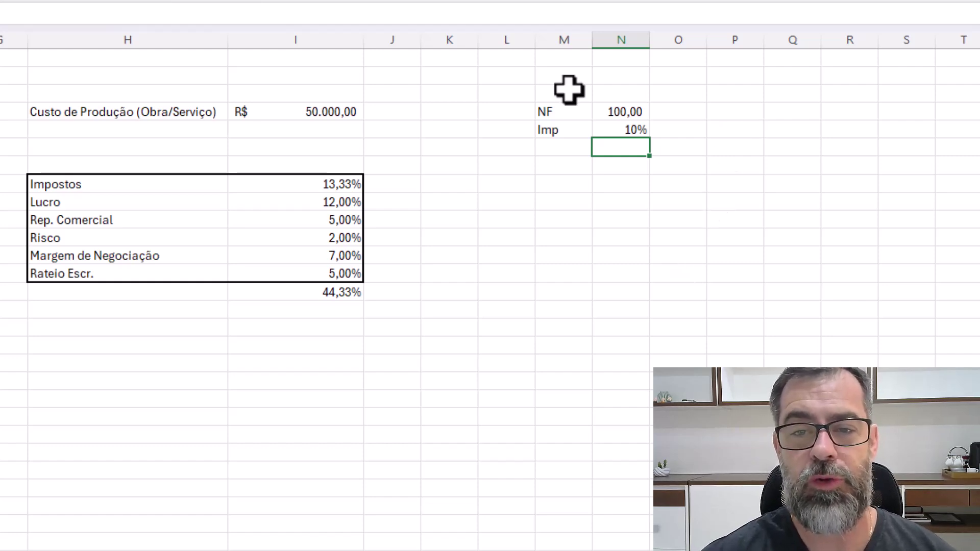
drag(553, 110, 626, 142)
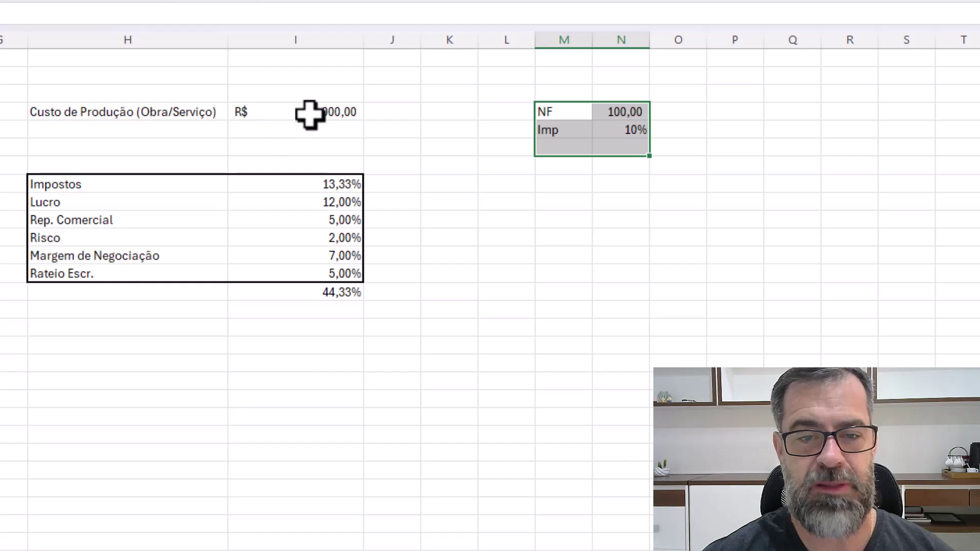
drag(307, 112, 322, 291)
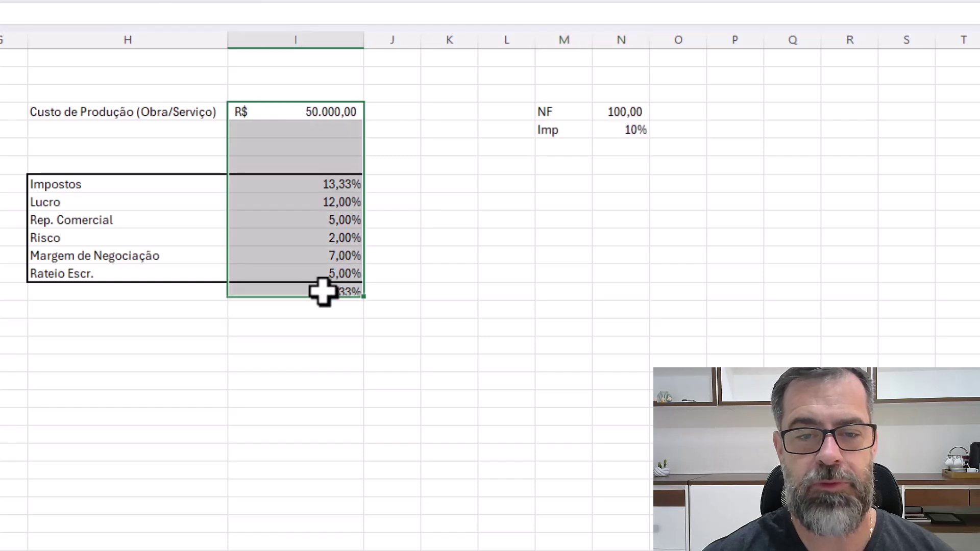
click(623, 110)
click(357, 114)
click(607, 131)
click(319, 295)
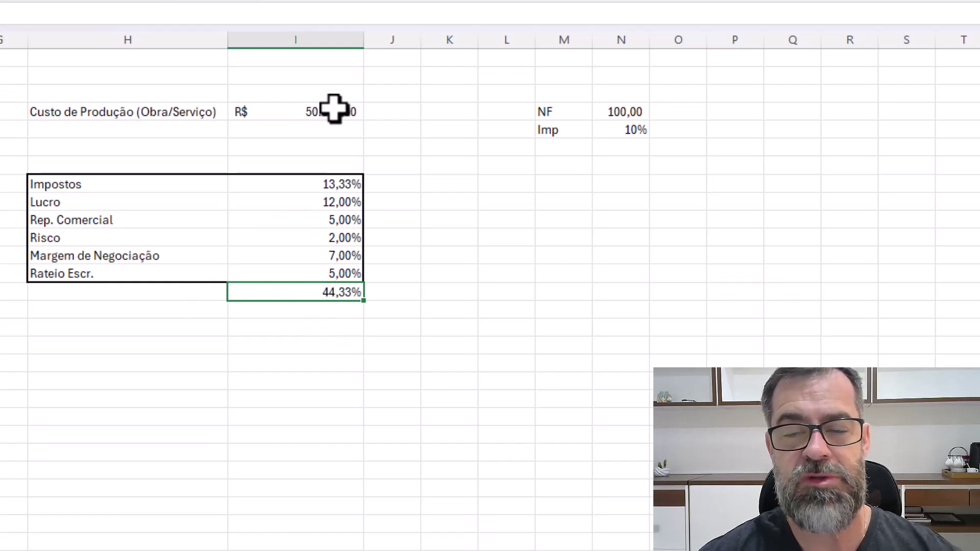
click(619, 146)
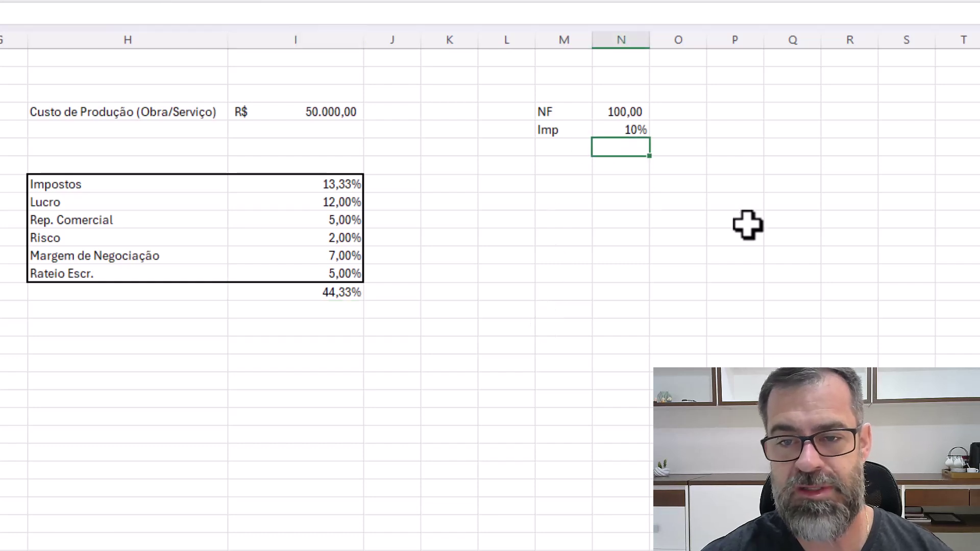
text(=)
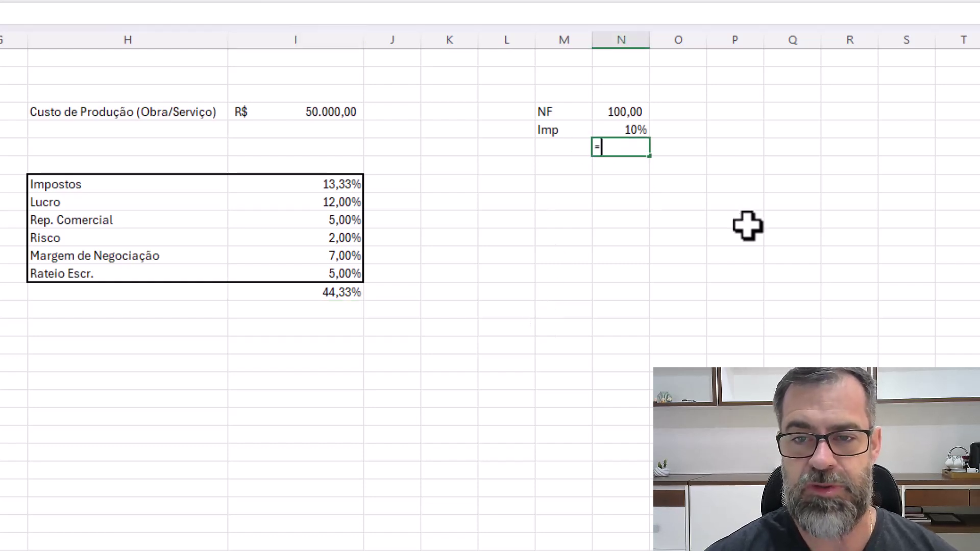
click(618, 115)
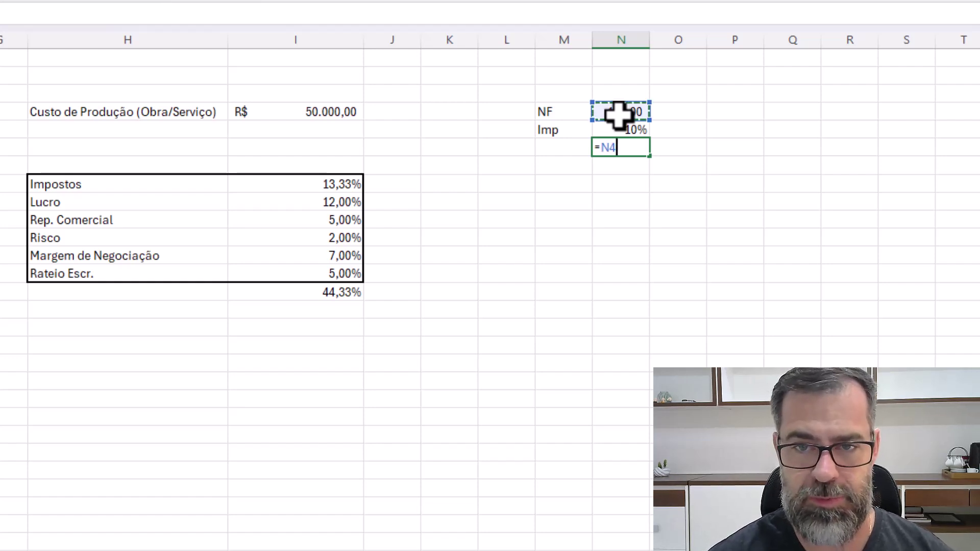
key(Escape)
Rename the NF label in column M as "Custo".
click(540, 107)
text(Custo)
key(Return)
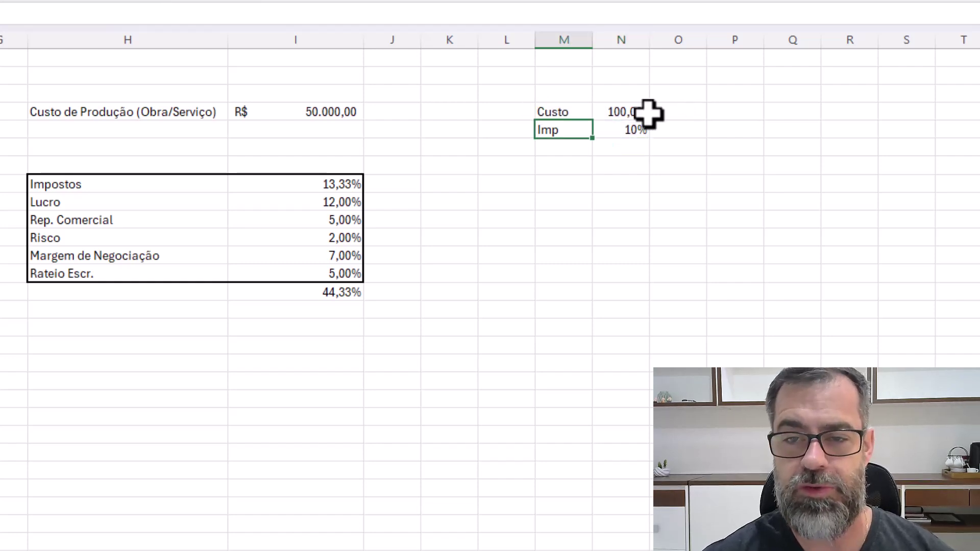
Enter the formula =100*(1+N5) in column N directly below the 10% Imp value.
click(629, 131)
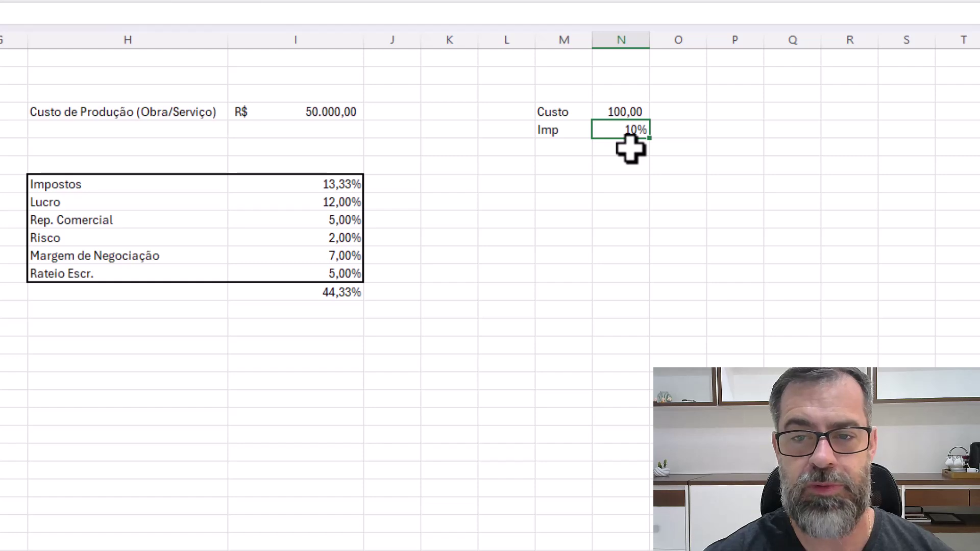
click(631, 148)
text(=)
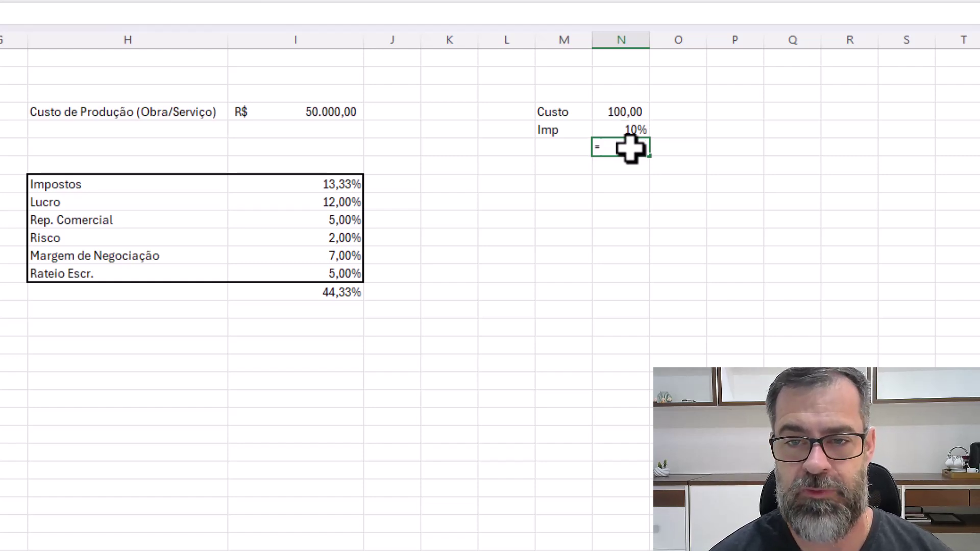
text(100)
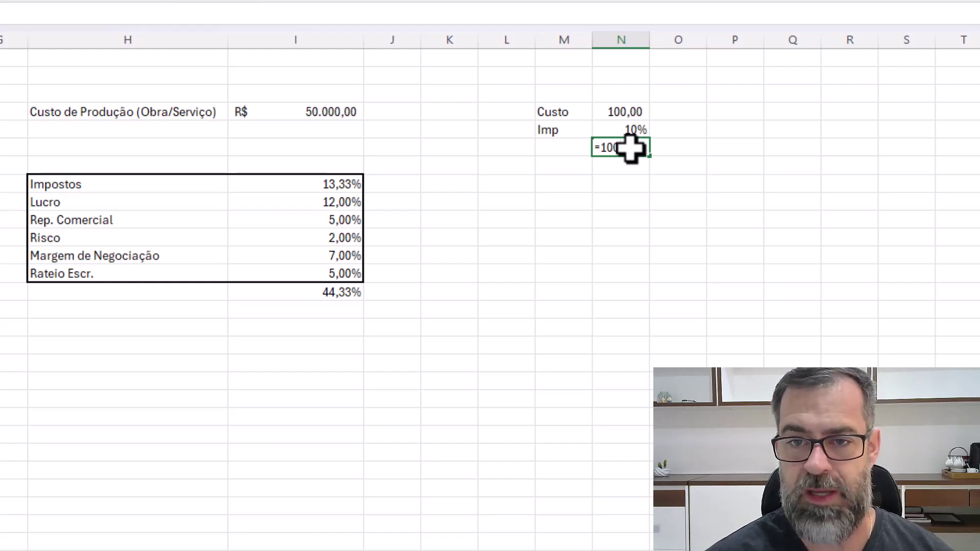
text(*(1+)
click(610, 128)
text())
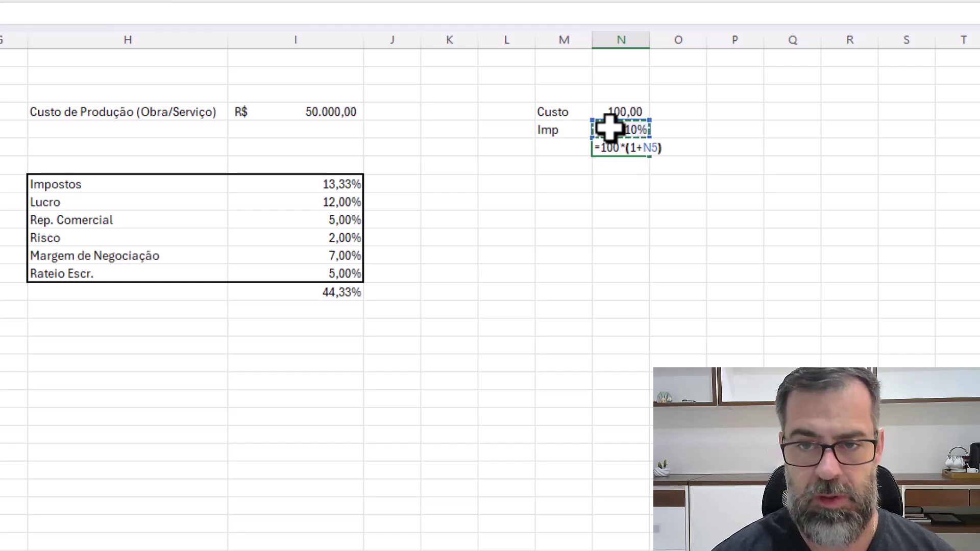
key(Return)
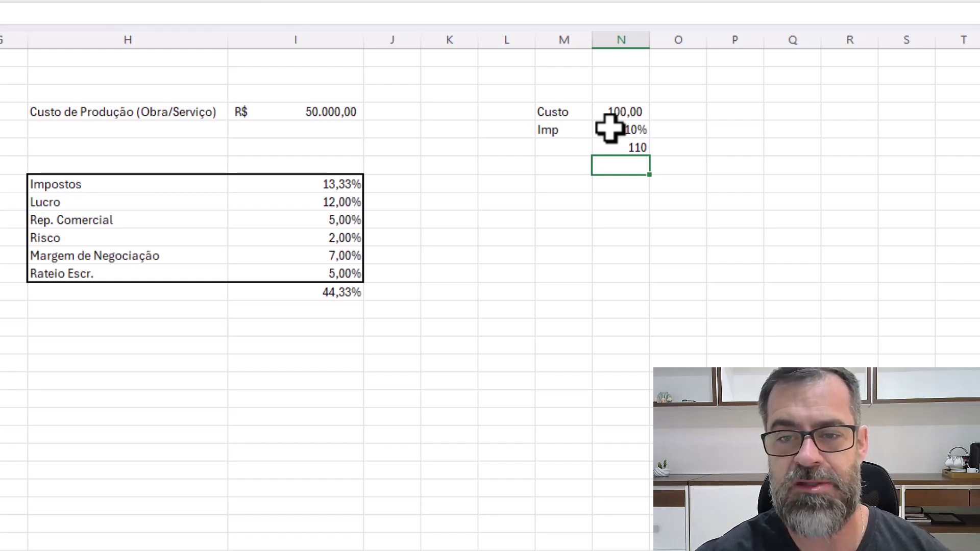
Label the new formula result as "NF" in column M and format its value with two decimals.
double_click(571, 145)
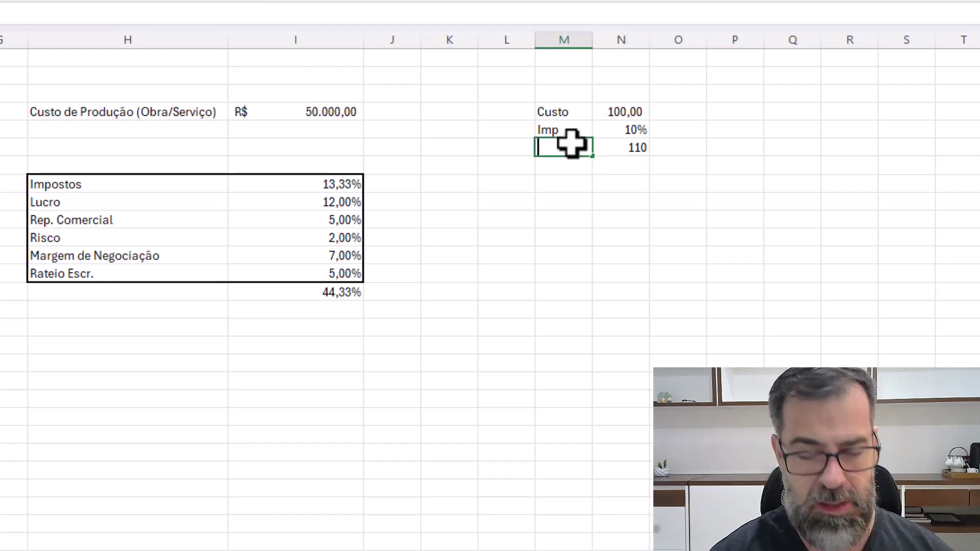
text(NFV)
key(Return)
click(571, 143)
text(NF)
key(Return)
click(633, 149)
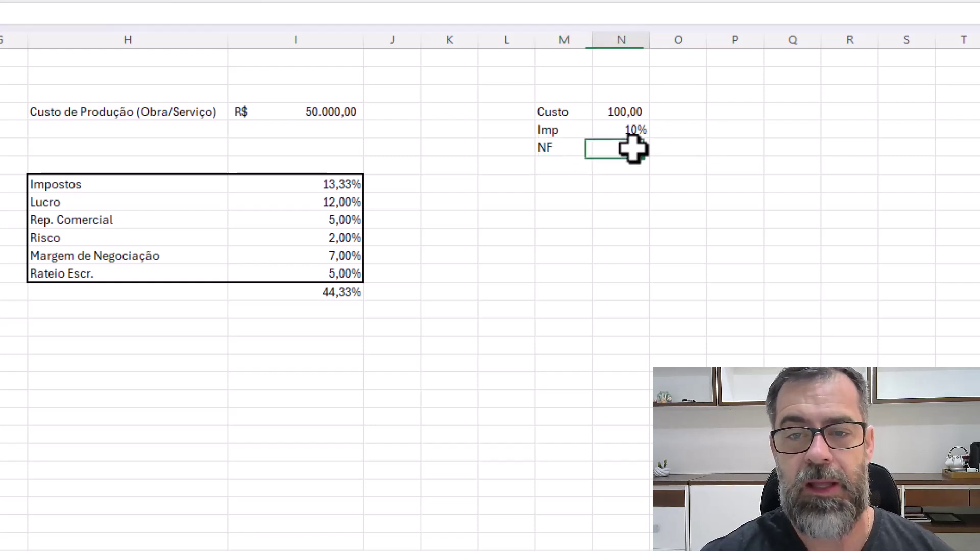
click(445, 1)
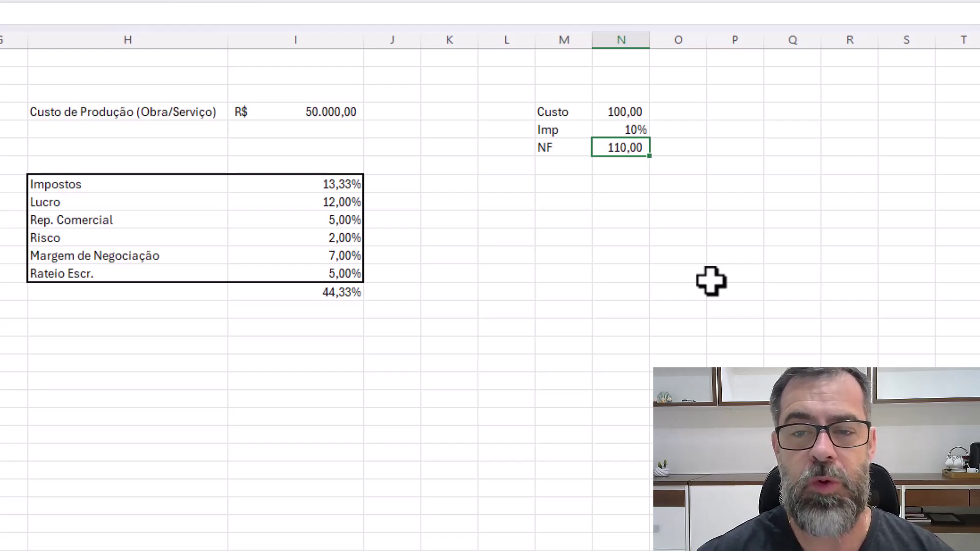
drag(569, 123, 595, 127)
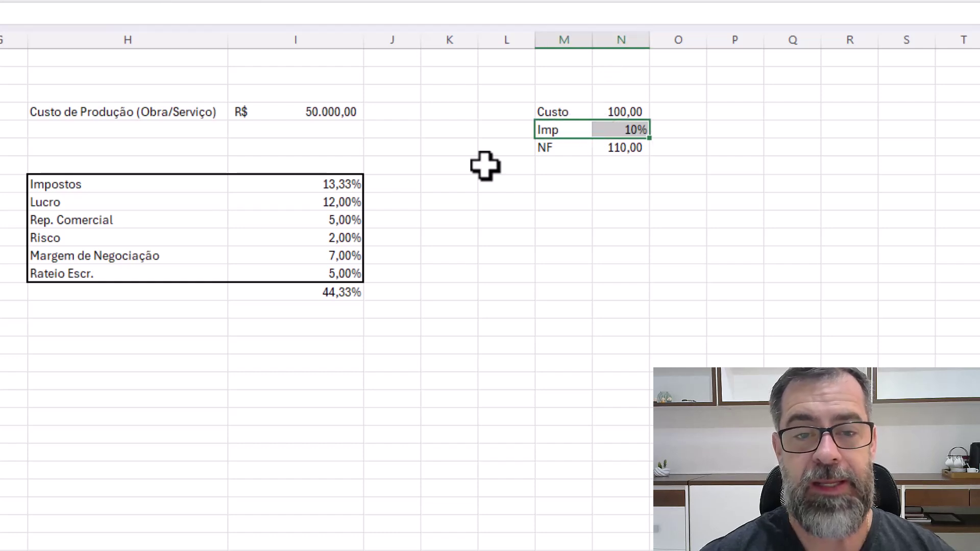
click(141, 184)
drag(140, 183, 334, 267)
click(466, 279)
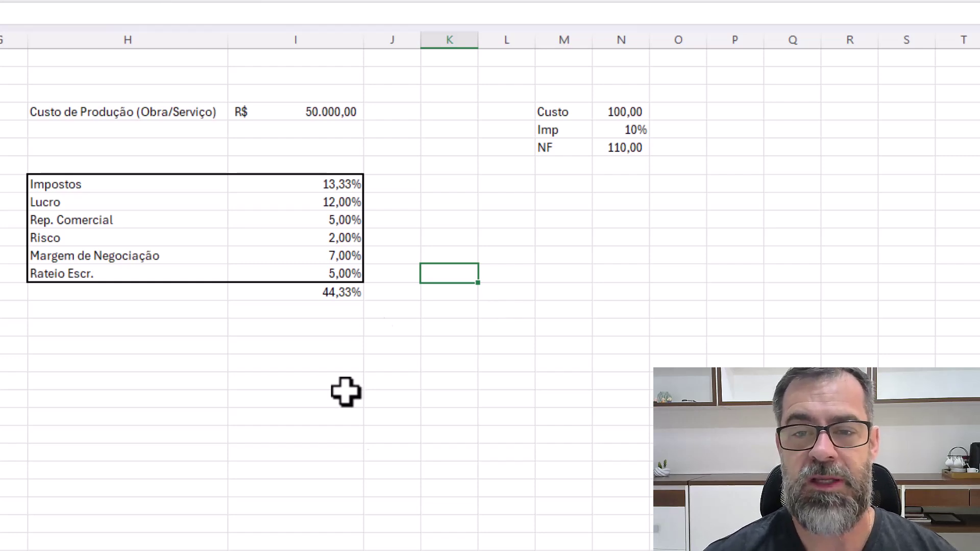
click(626, 130)
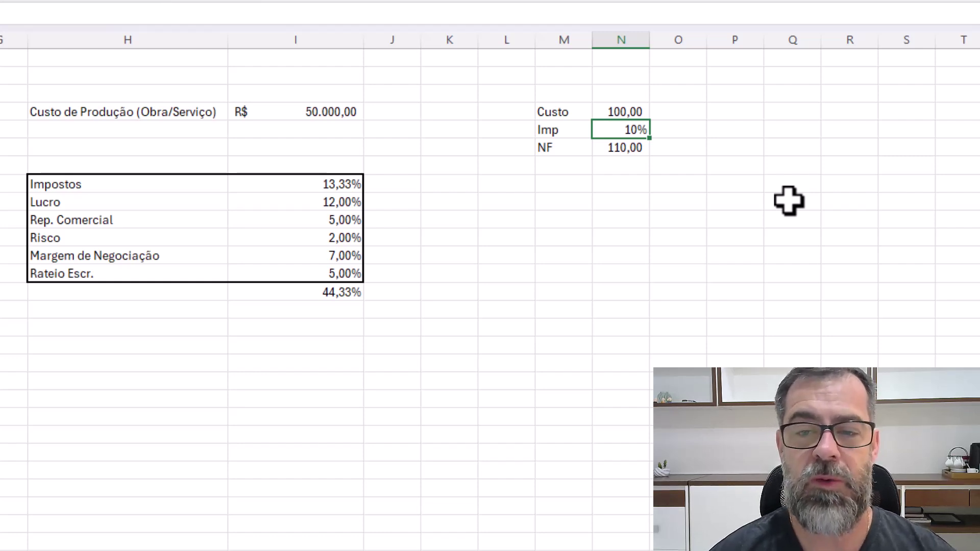
Make the NF label and its value bold.
click(573, 150)
drag(573, 150, 621, 146)
key(ctrl+b)
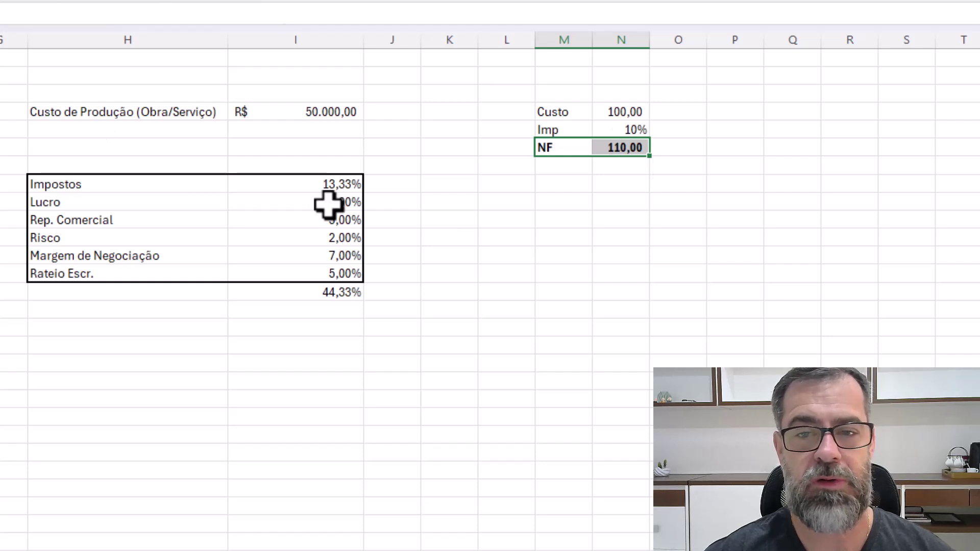
Label the column M cell directly below NF as "Imp NF" and enter 10 beside it in column N.
click(570, 166)
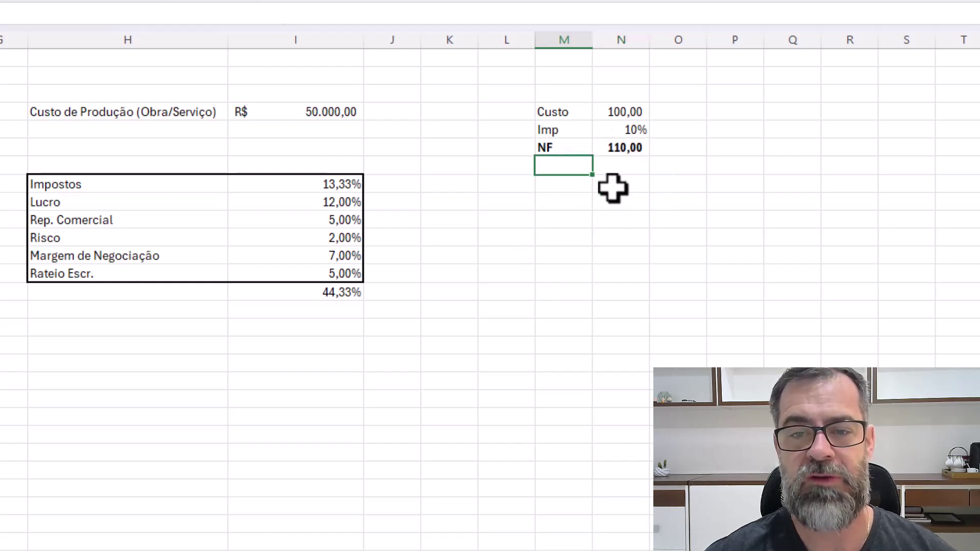
text(Imp NF)
key(Return)
key(Up)
key(Right)
text(10)
key(Return)
Apply the percentage format to the Imp NF value and set it to 10%.
click(620, 165)
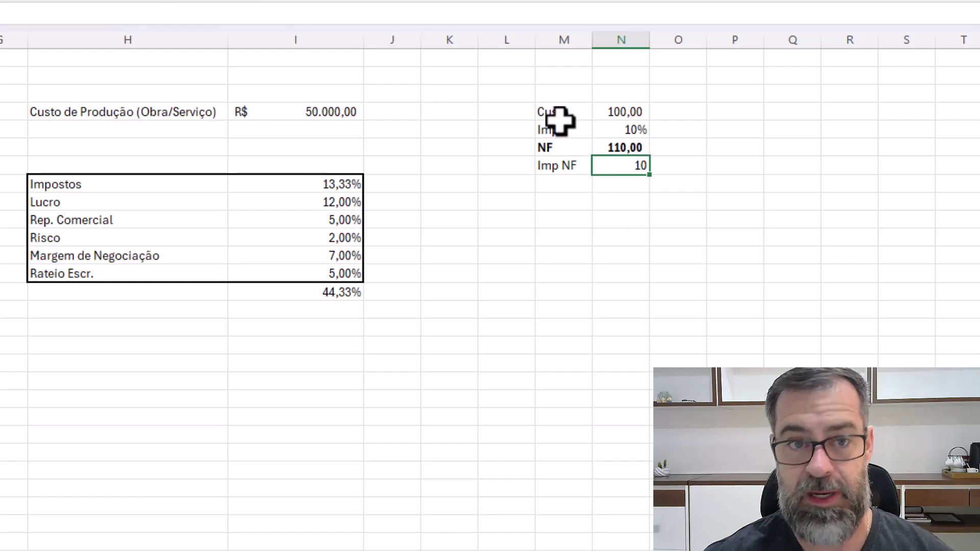
key(ctrl+shift+5)
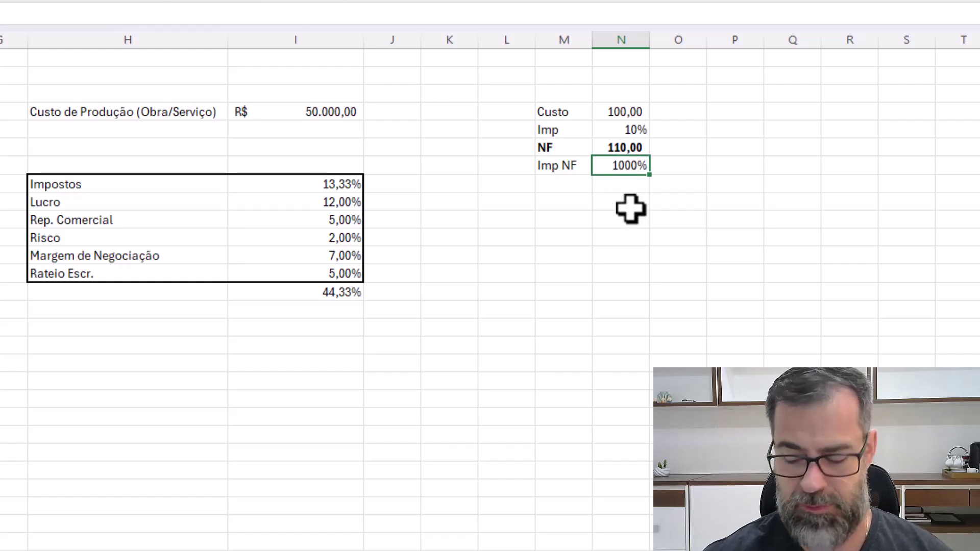
text(,1)
key(BackSpace)
key(BackSpace)
text(10)
key(Return)
key(Up)
text(10%)
key(Return)
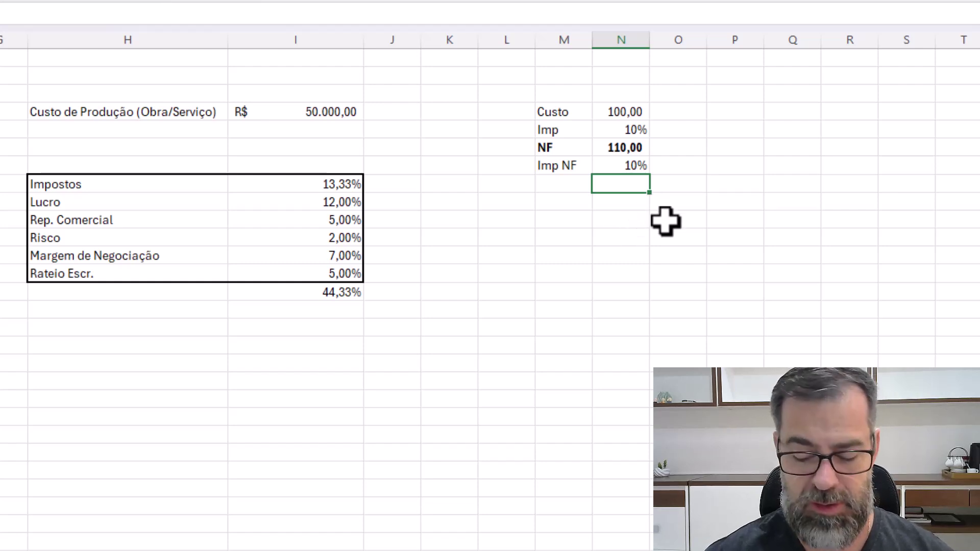
Multiply the Imp NF rate by the NF value in the column N cell below, and label that row "ImpR$".
text(=)
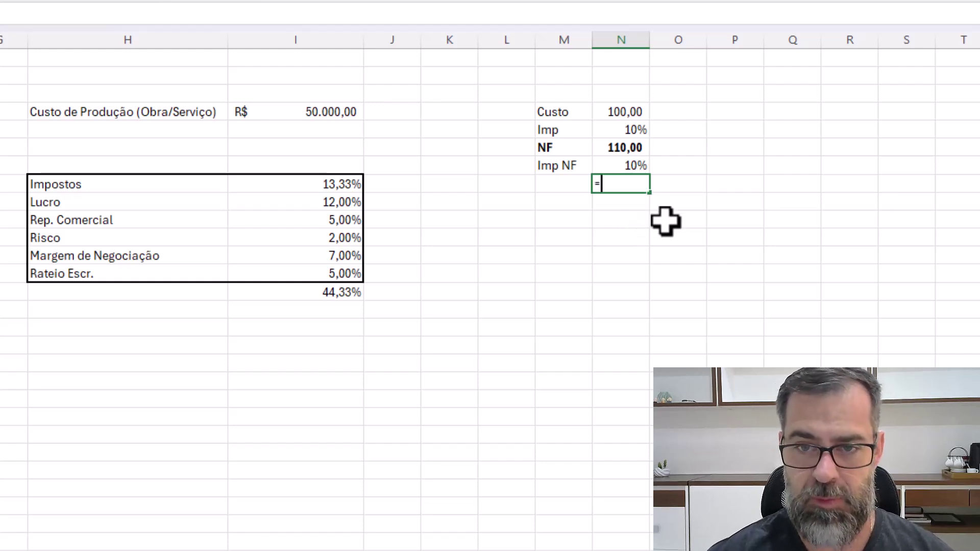
click(631, 165)
text(*)
click(623, 147)
key(Return)
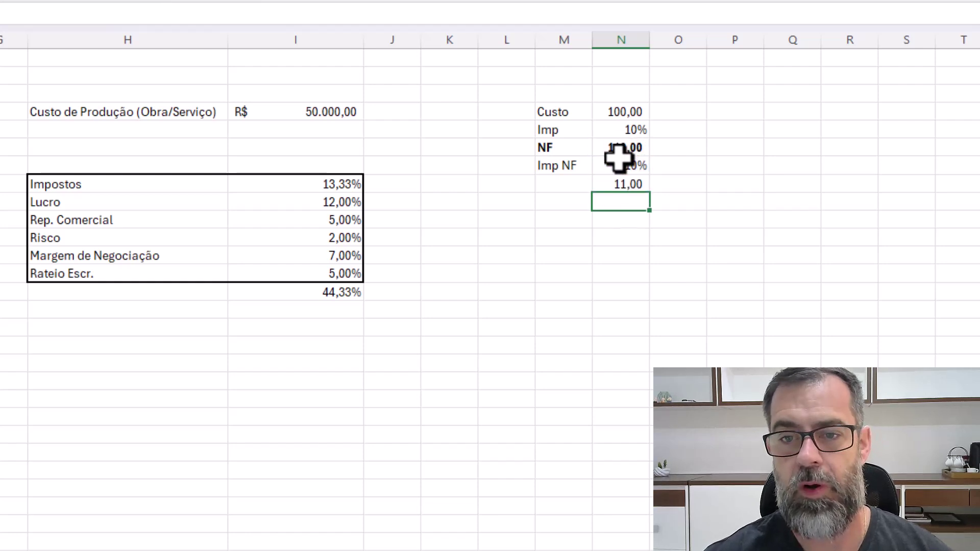
click(559, 187)
text(ImpR$)
key(Return)
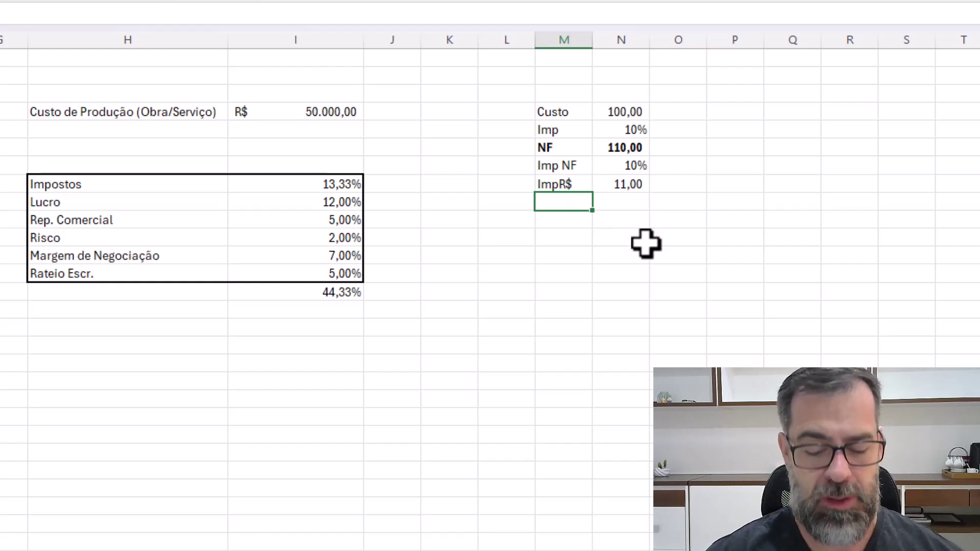
Add a "Disp" row below ImpR$ that subtracts the ImpR$ amount from the NF value with =N6-N8.
text(Disp)
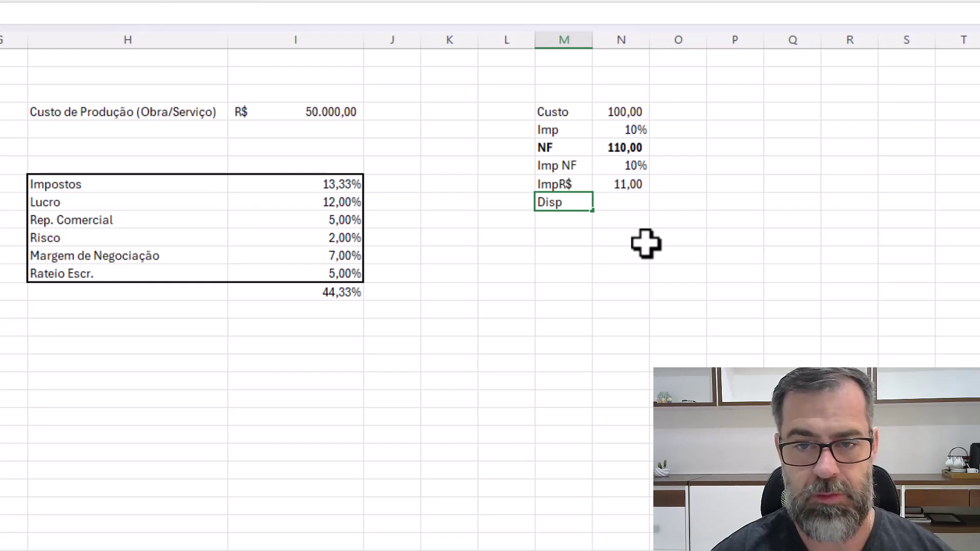
key(Return)
key(Up)
key(Right)
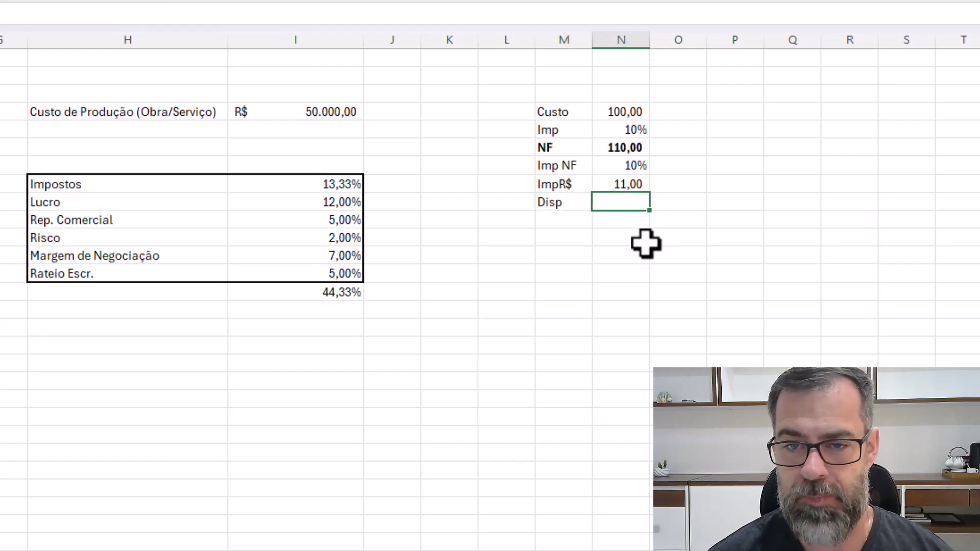
text(=)
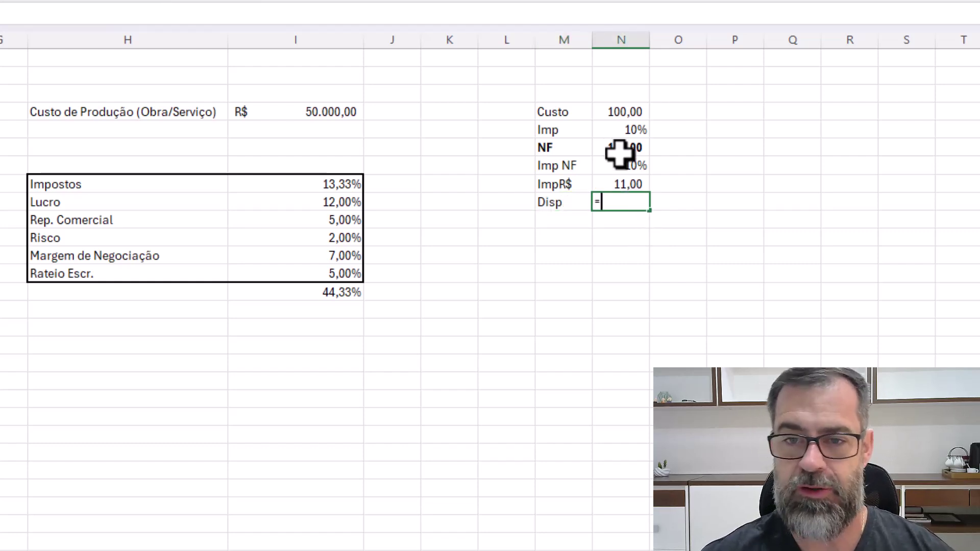
click(623, 148)
text(-)
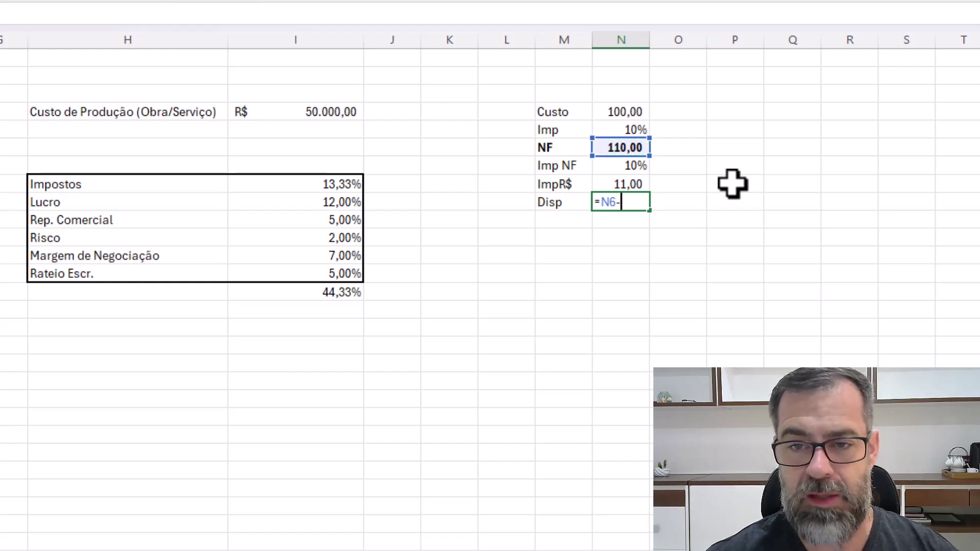
click(597, 187)
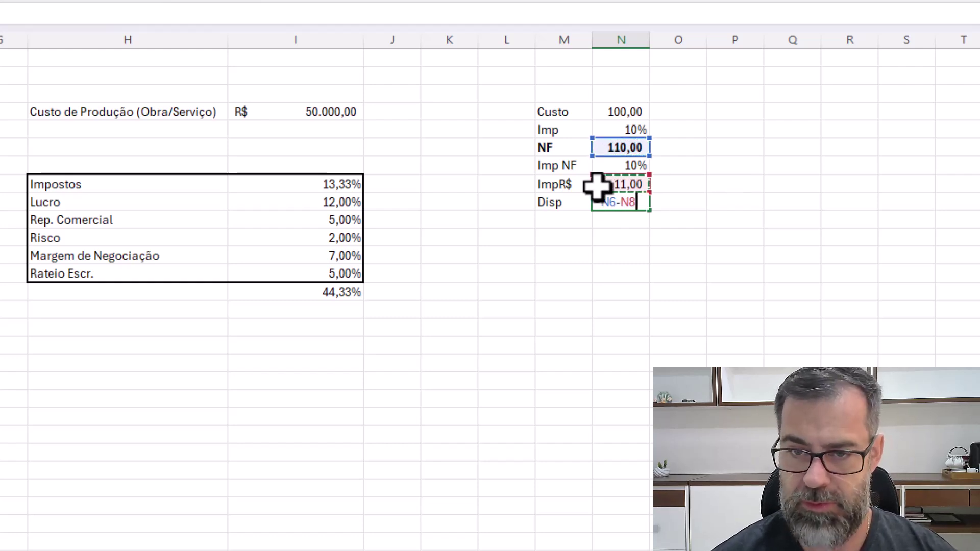
key(Return)
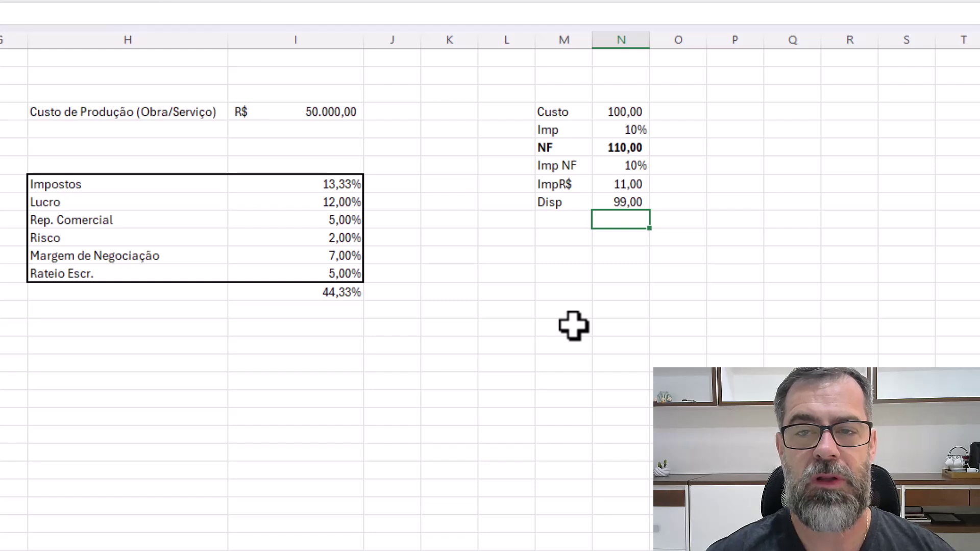
Format the Custo and Disp labels and values in bold red.
click(572, 113)
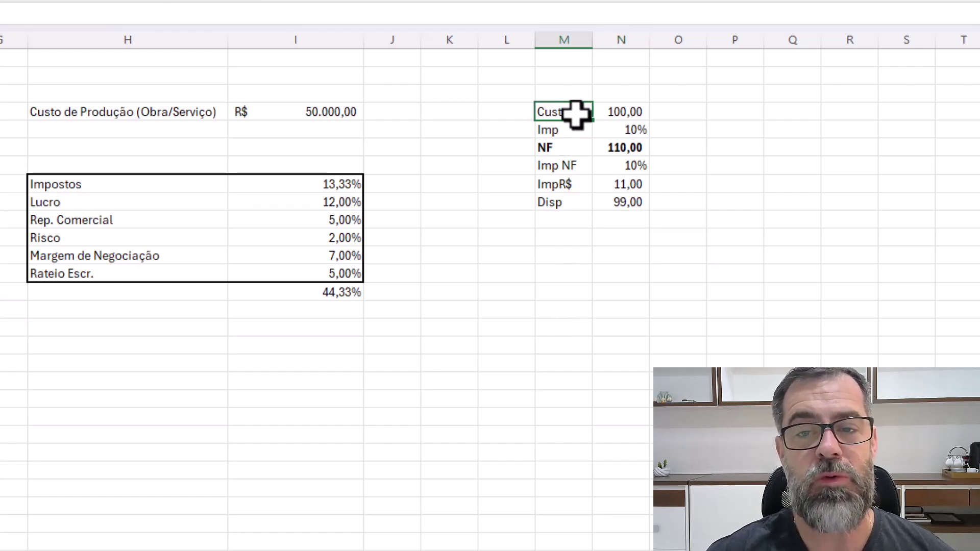
drag(574, 115, 612, 116)
key(F4)
key(ctrl+n)
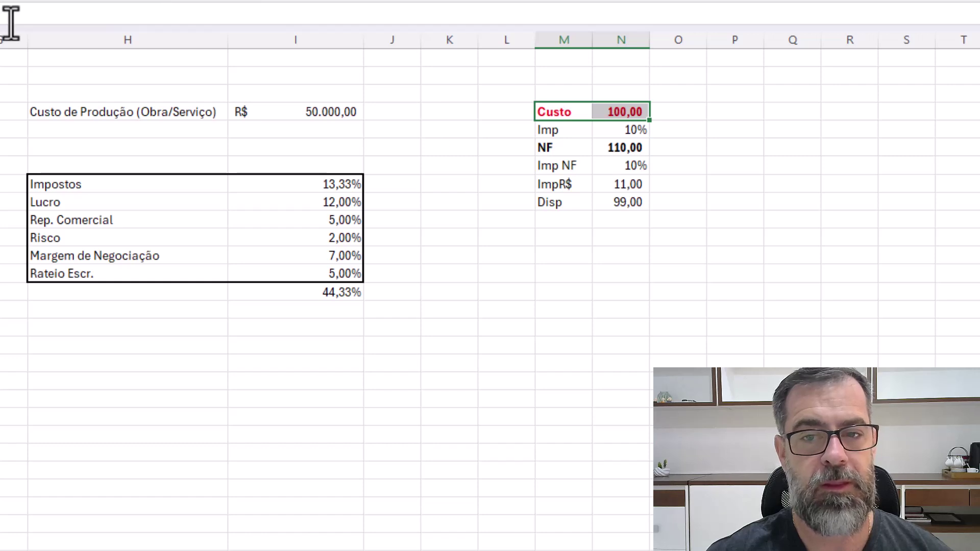
drag(544, 202, 612, 204)
key(ctrl+n)
key(F4)
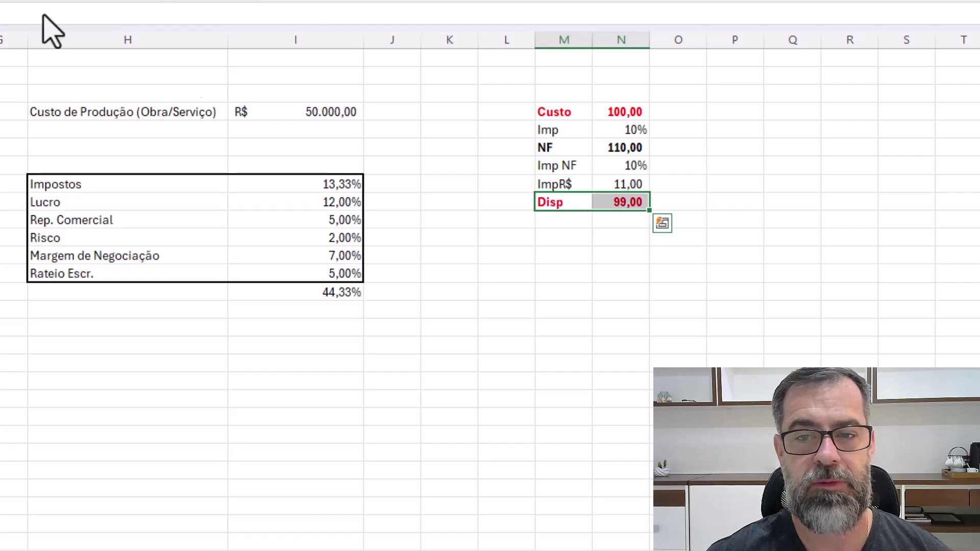
click(692, 205)
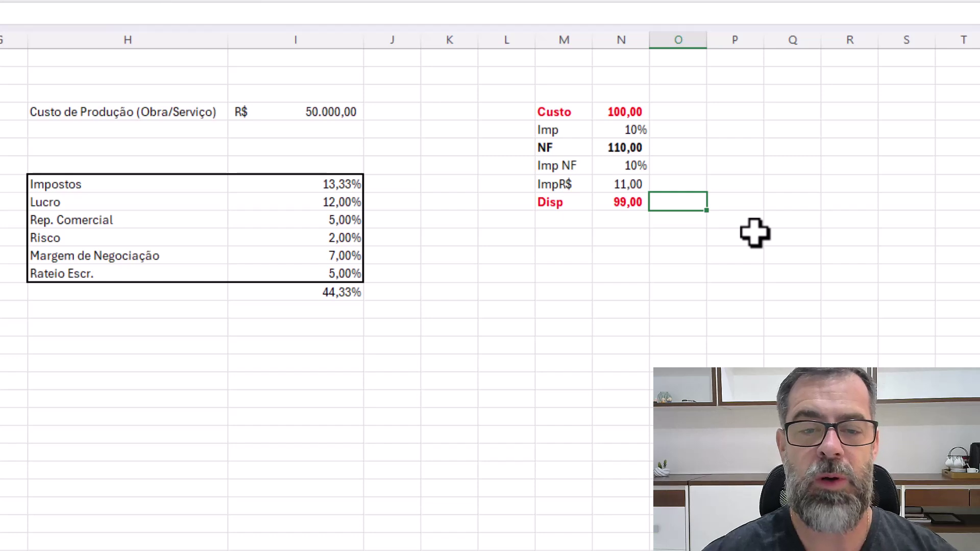
Review the rate total, the production cost and the NF formula in the side example.
click(336, 294)
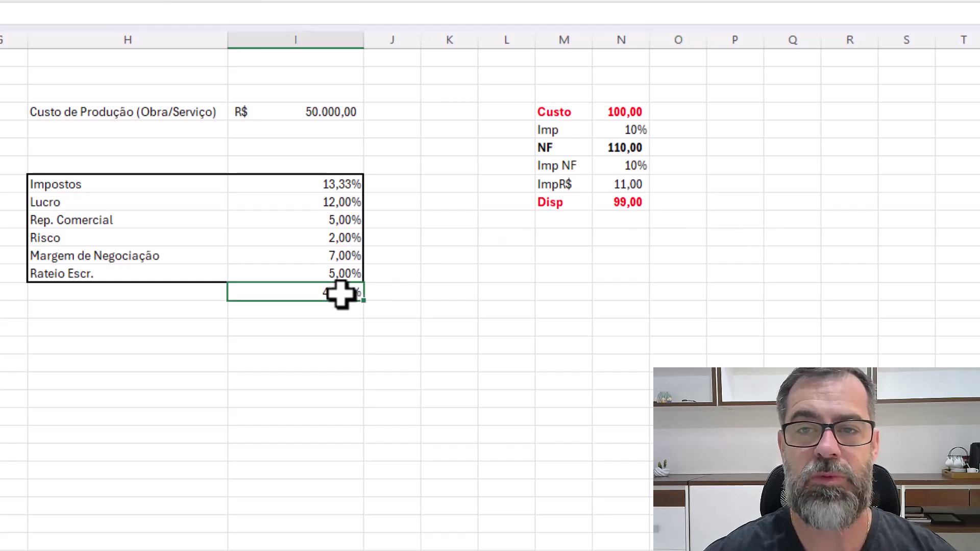
click(324, 110)
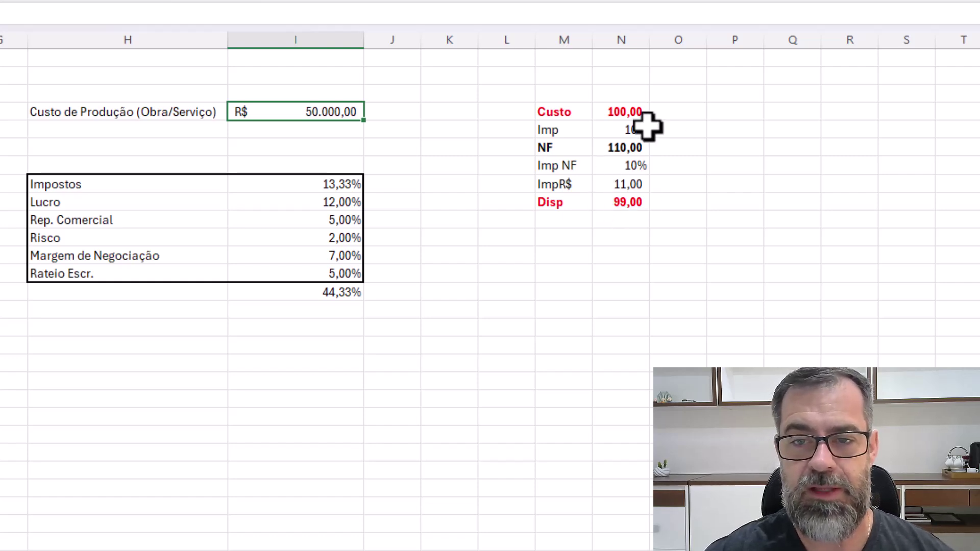
click(628, 164)
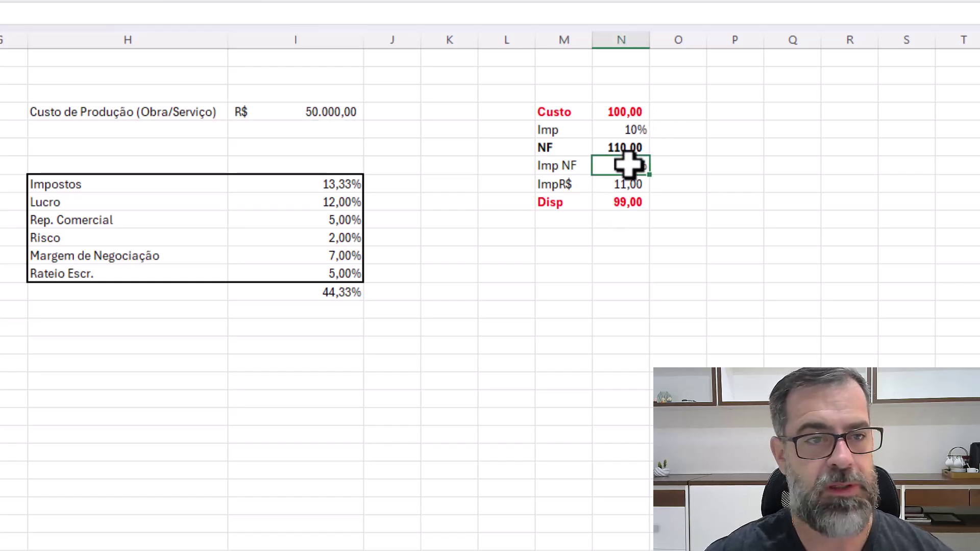
click(620, 133)
click(619, 148)
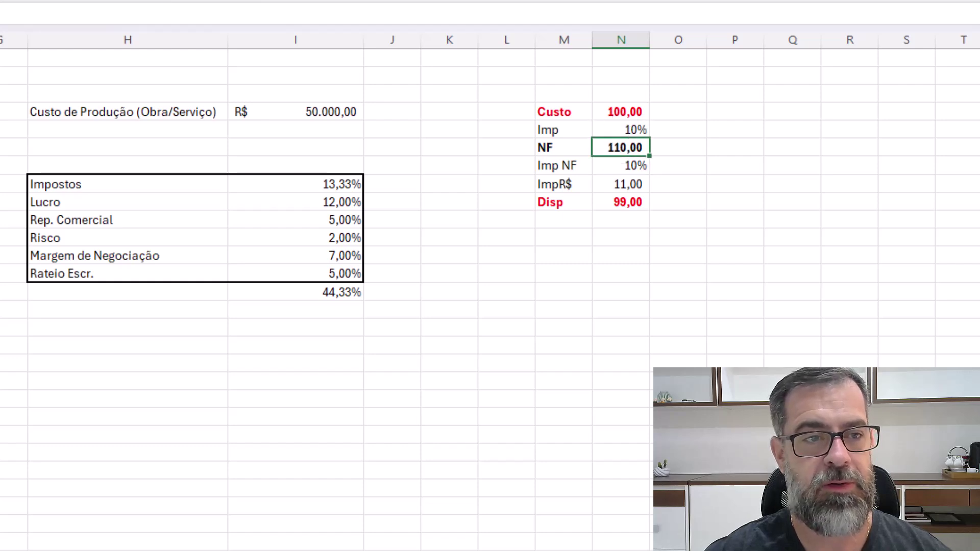
key(F2)
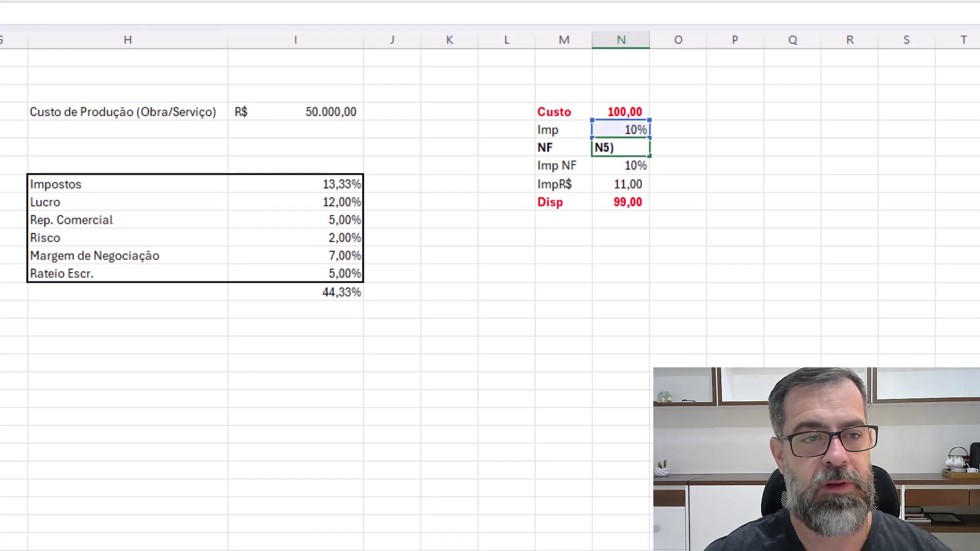
key(Escape)
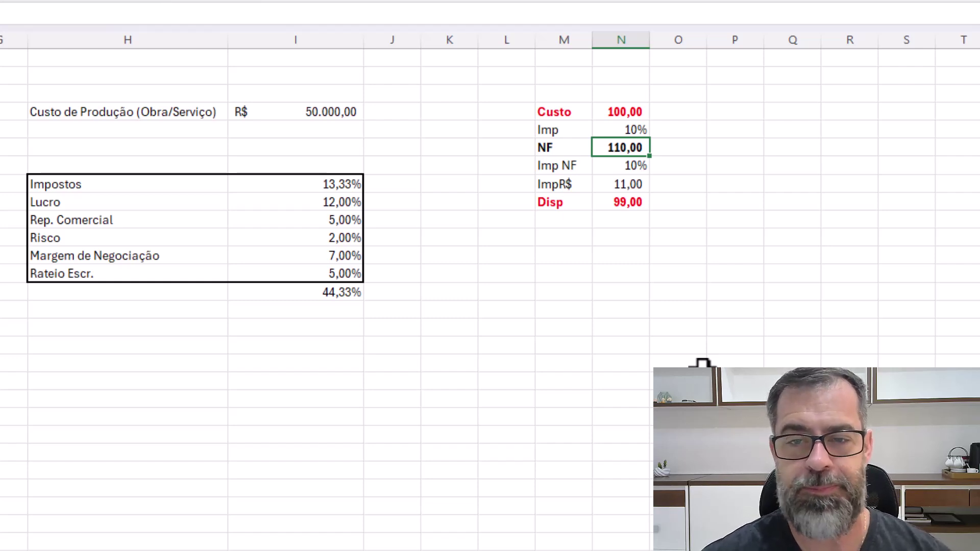
Clear the whole side tax example from cells L4:O9.
drag(510, 107, 660, 203)
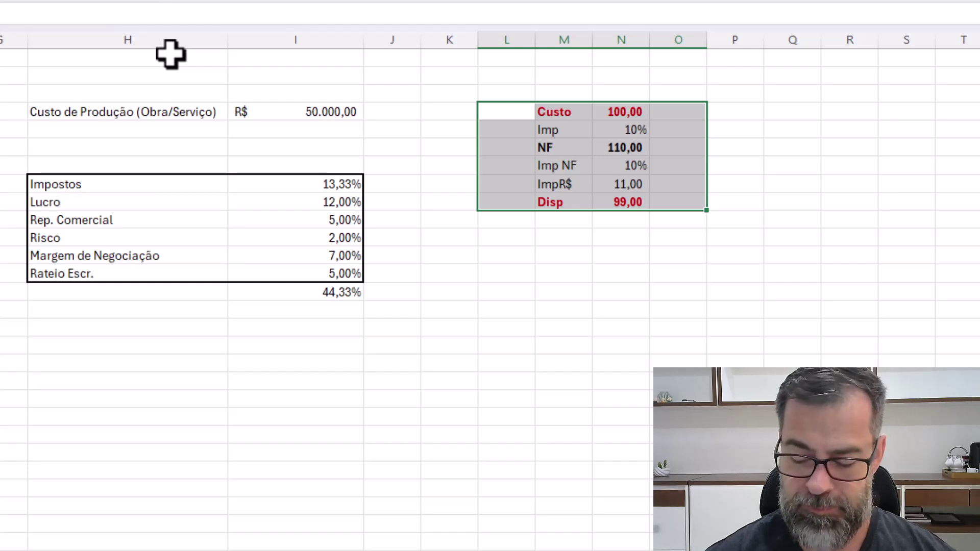
key(Delete)
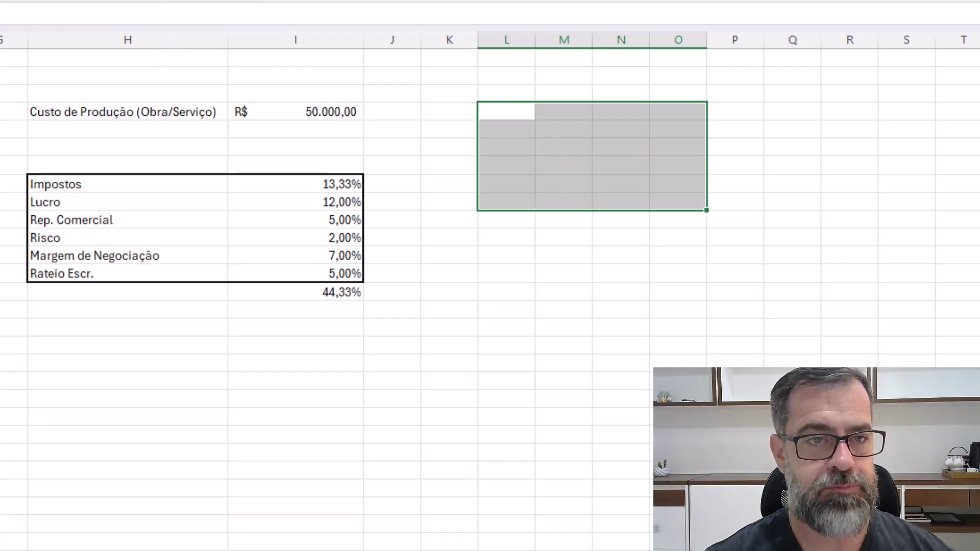
click(13, 1)
click(23, 20)
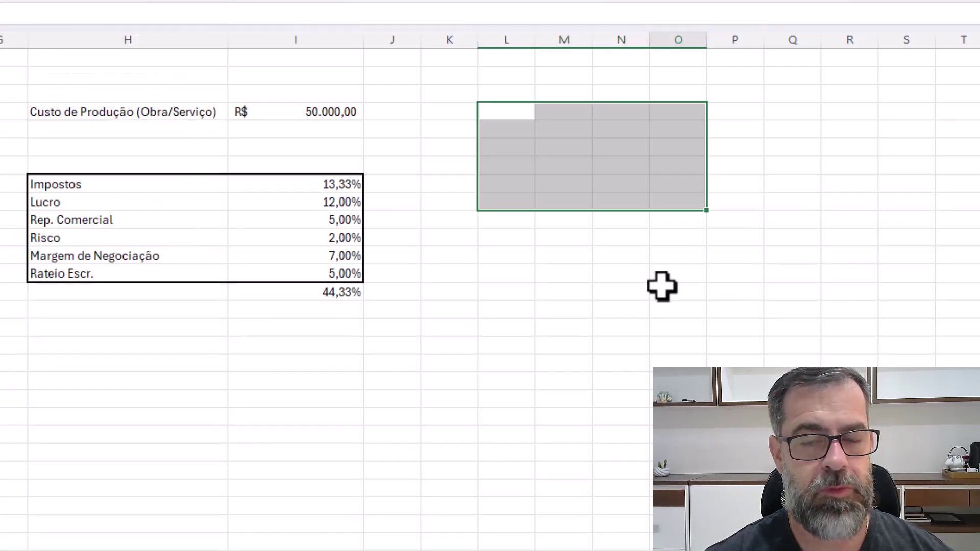
click(663, 287)
click(747, 343)
click(522, 128)
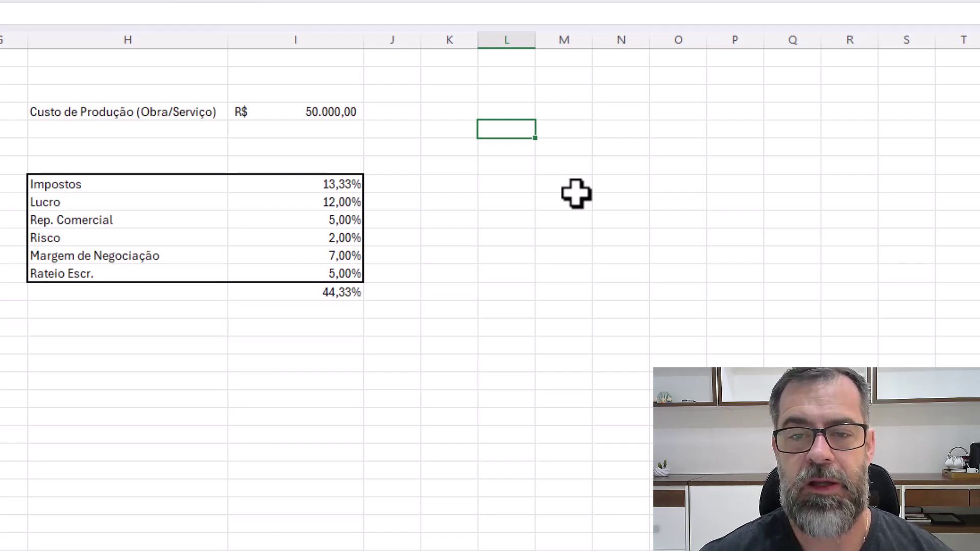
Widen column J slightly beside the percentage table.
click(325, 111)
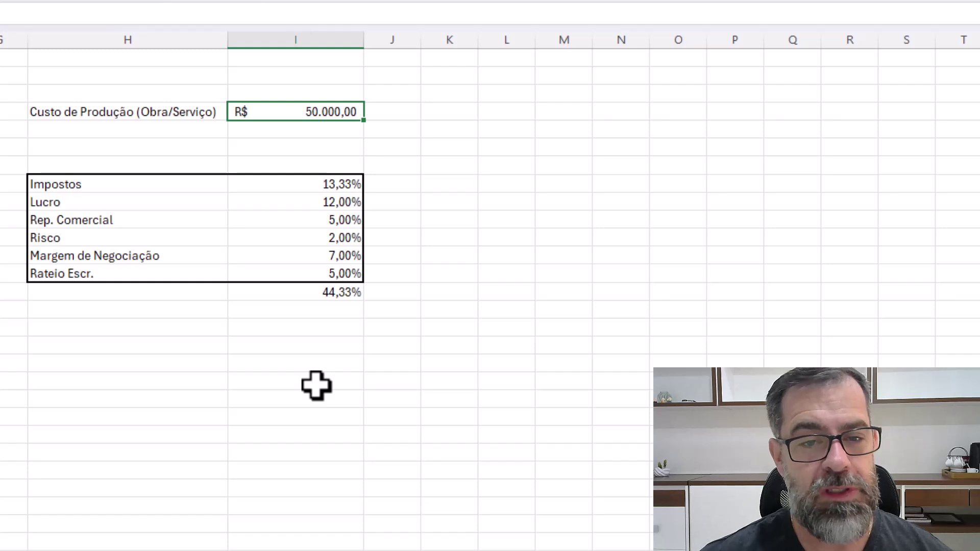
drag(422, 37, 438, 40)
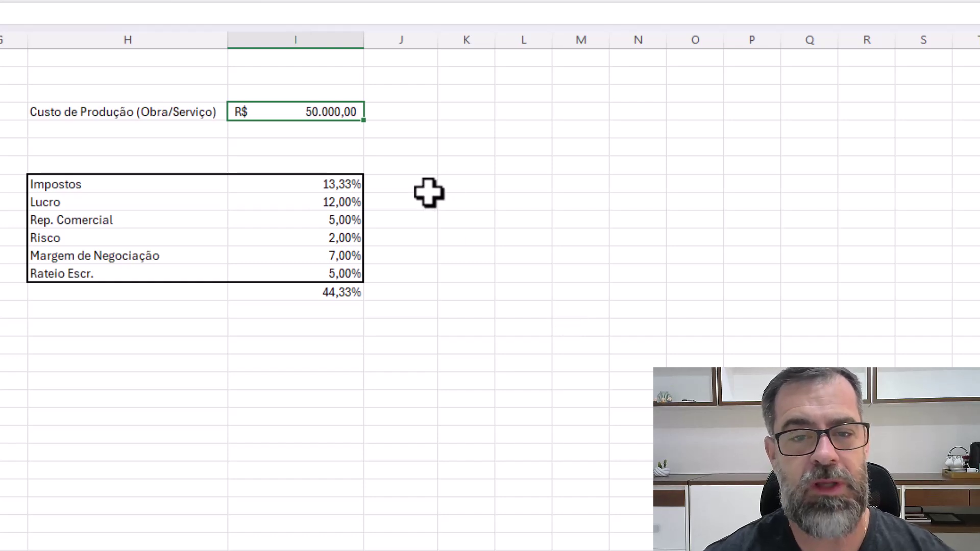
click(411, 189)
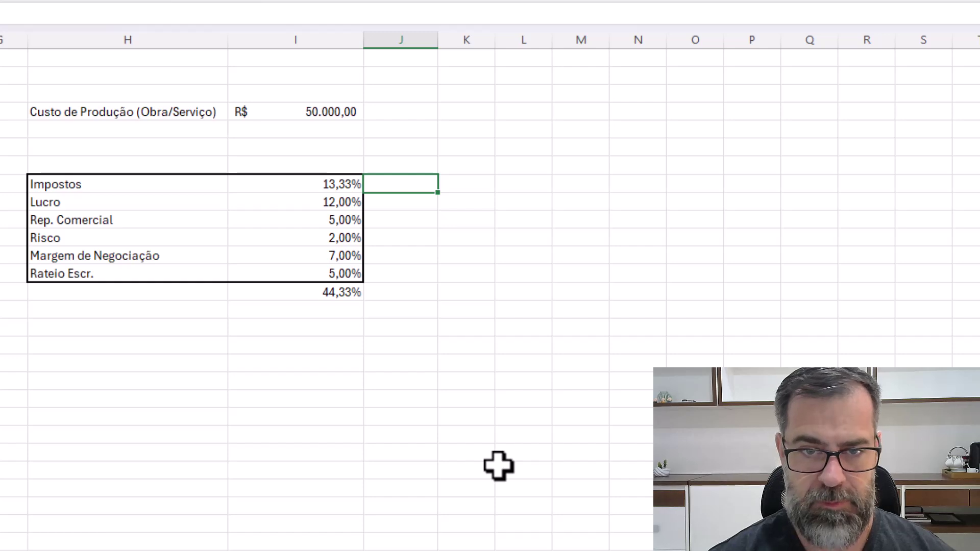
Label cell H17 below the percentage table "Nota Fiscal".
click(140, 345)
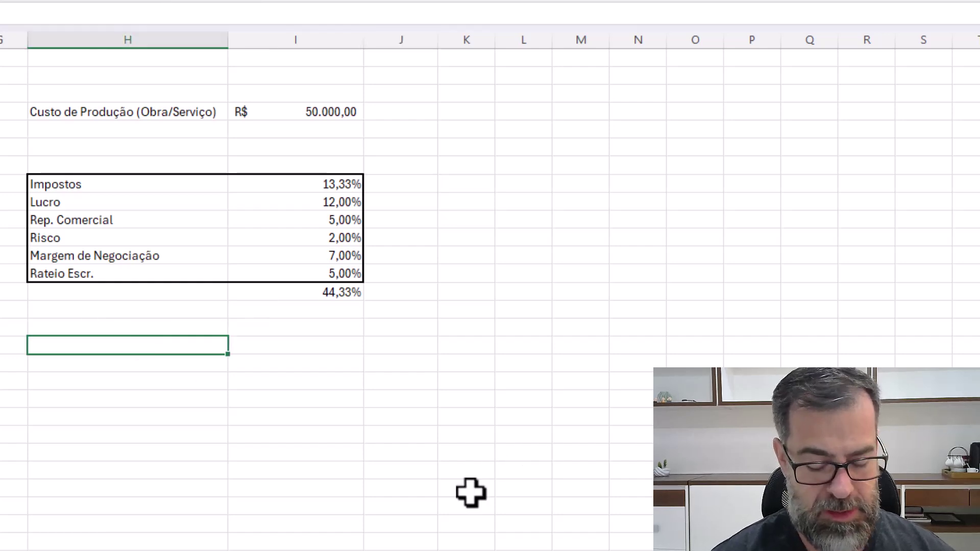
text(Nota )
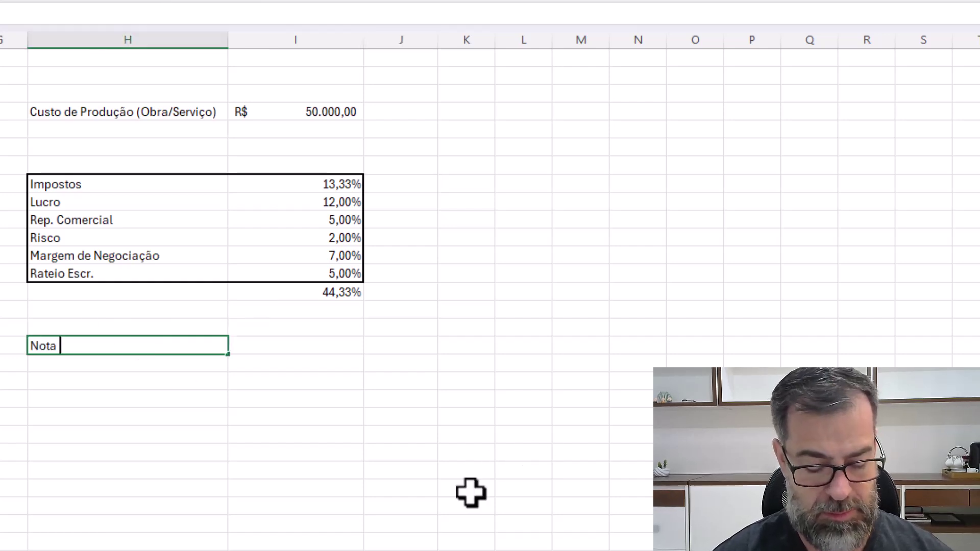
text(Sic)
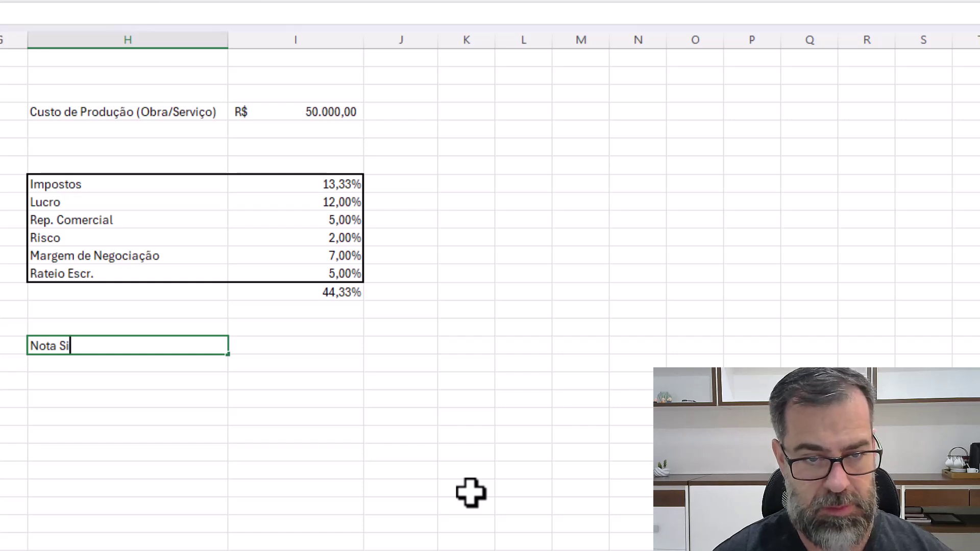
key(BackSpace)
key(BackSpace)
key(BackSpace)
text(Fiscal)
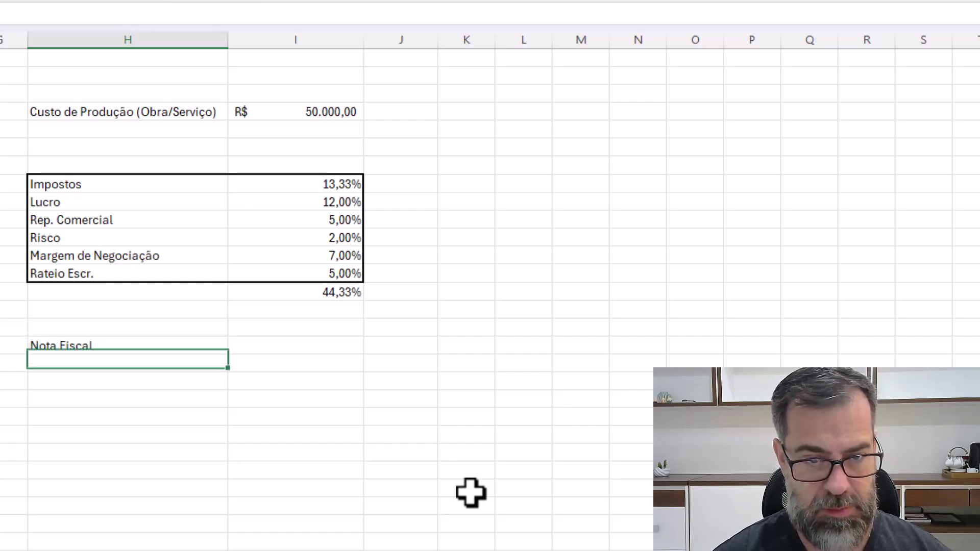
key(Tab)
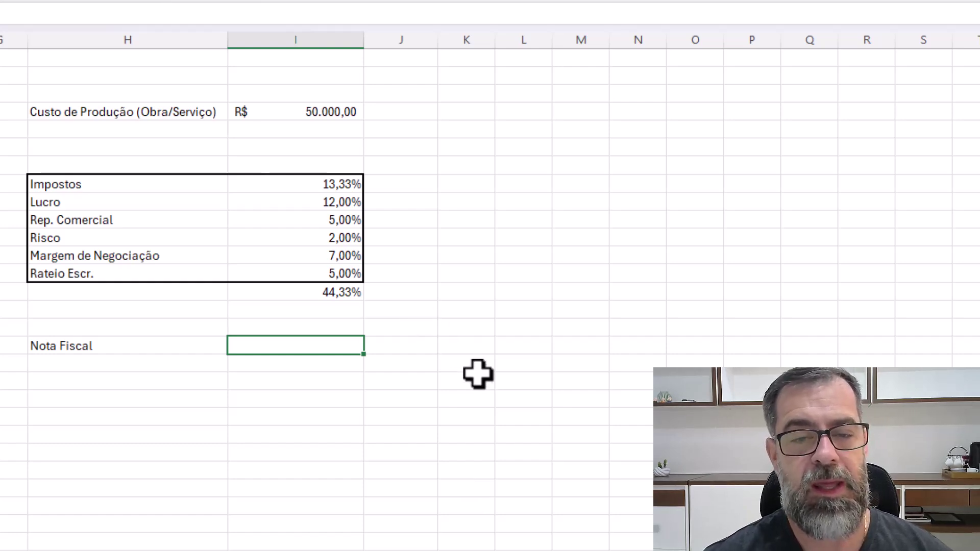
drag(398, 181, 402, 275)
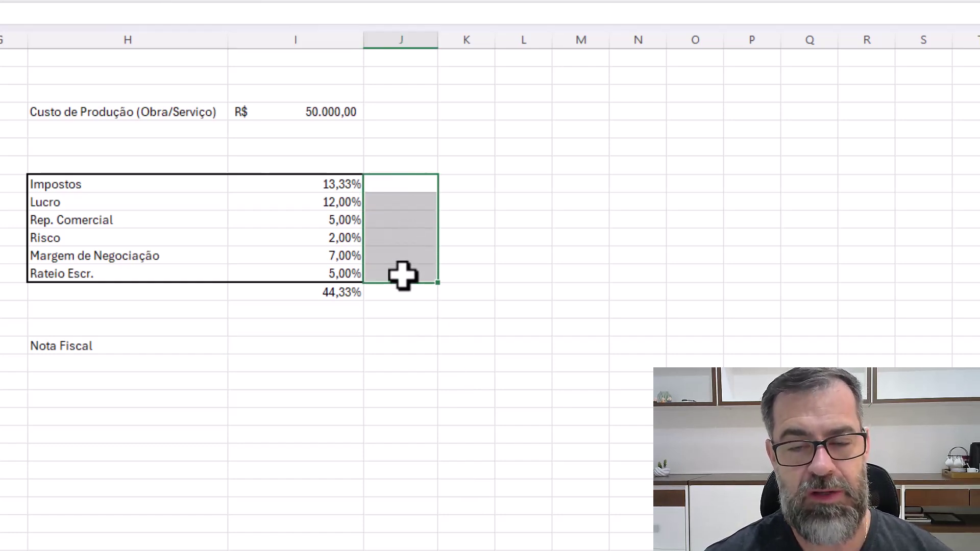
click(332, 345)
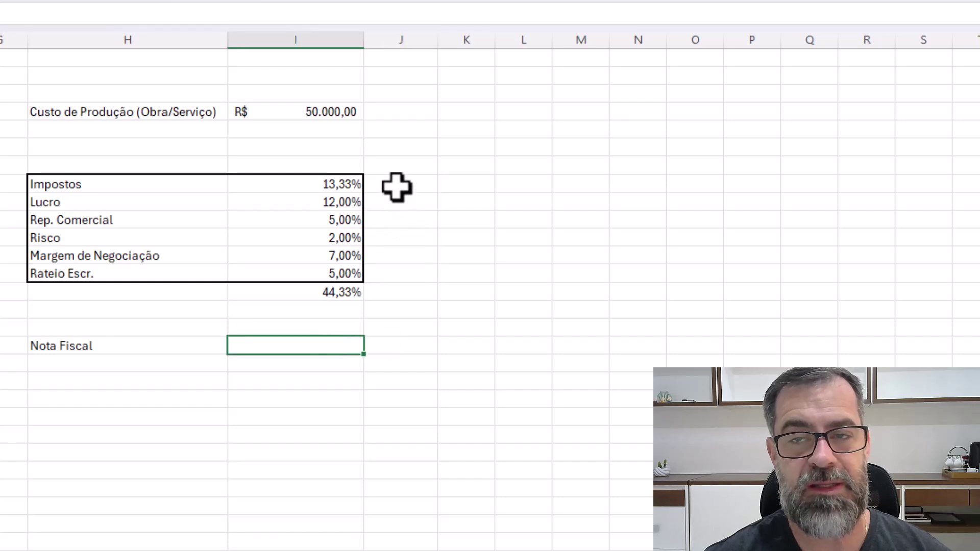
click(396, 184)
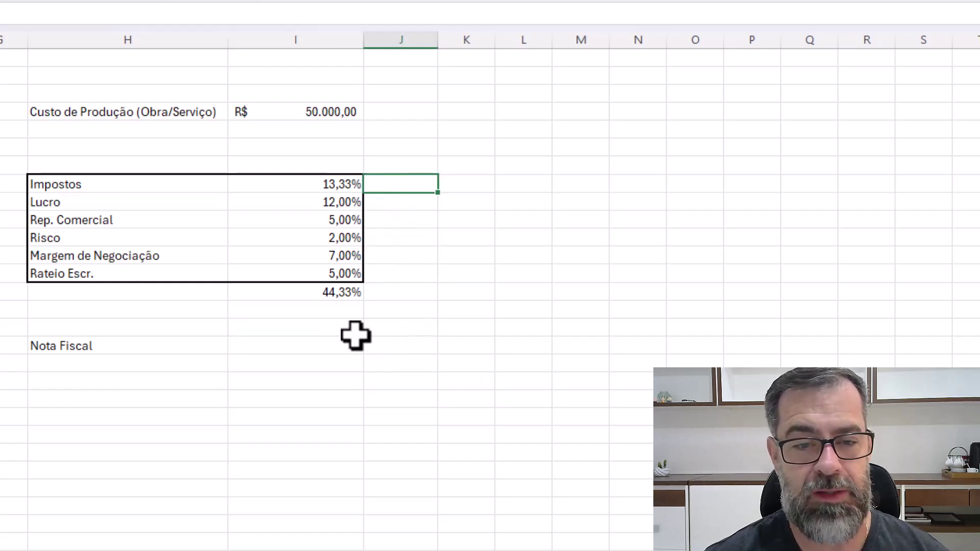
Calculate the Nota Fiscal value in I17 from the production cost and total rate with =I4/(1-I14).
click(306, 343)
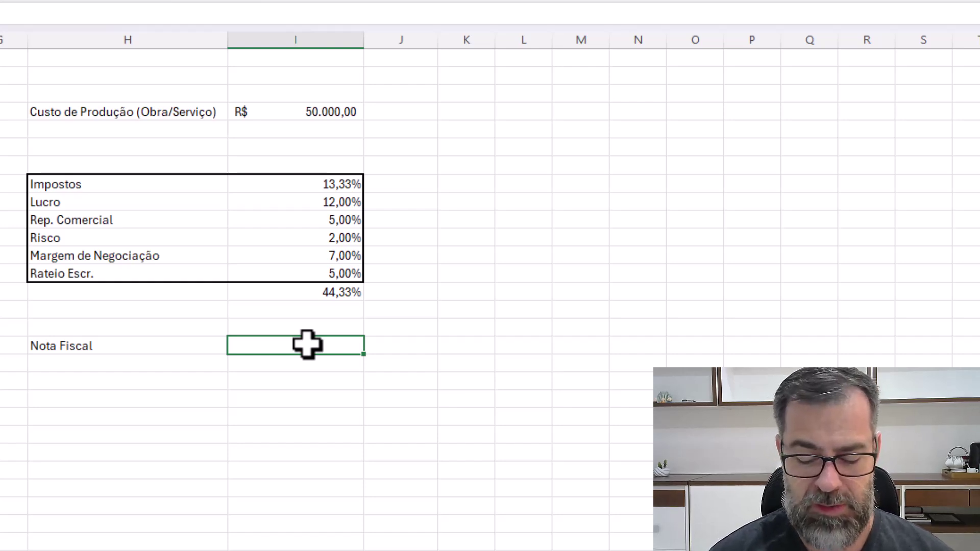
text(=)
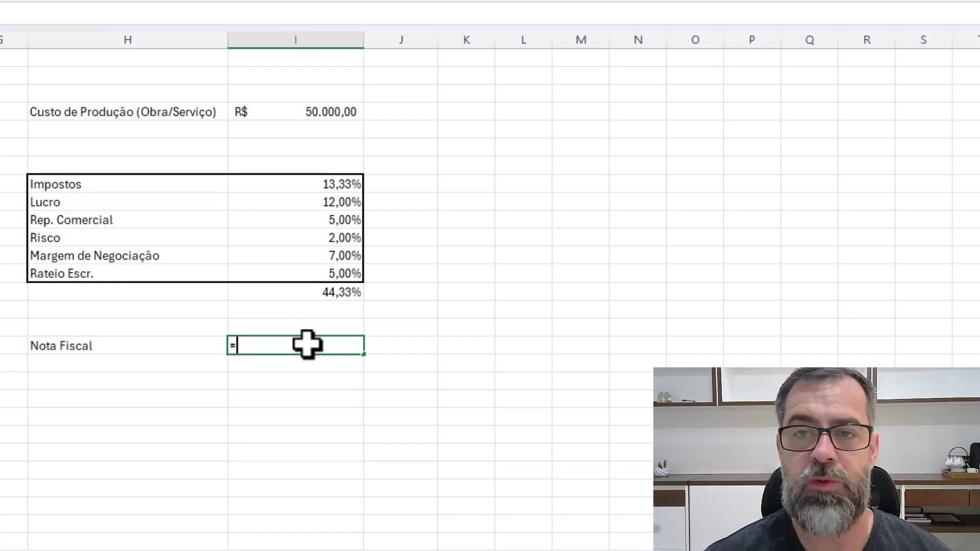
click(299, 110)
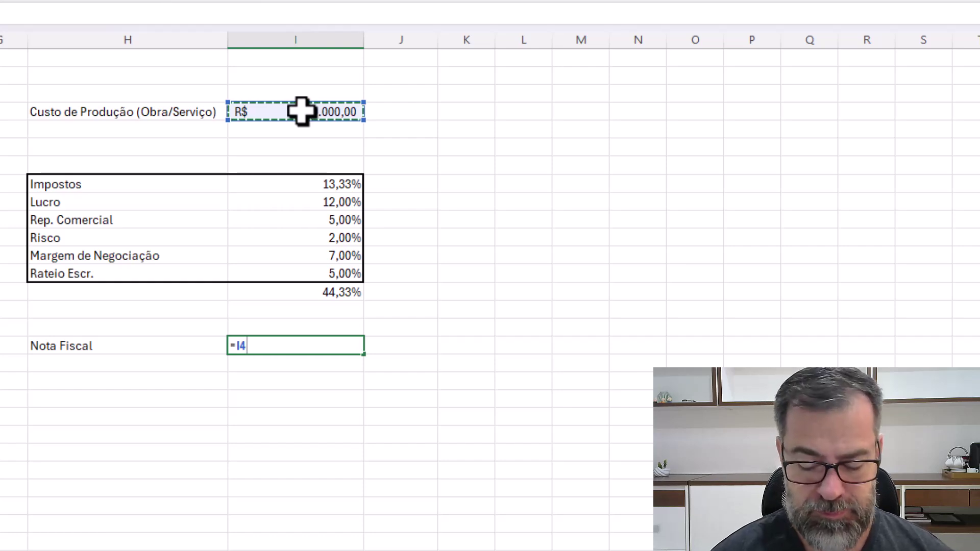
text(/)
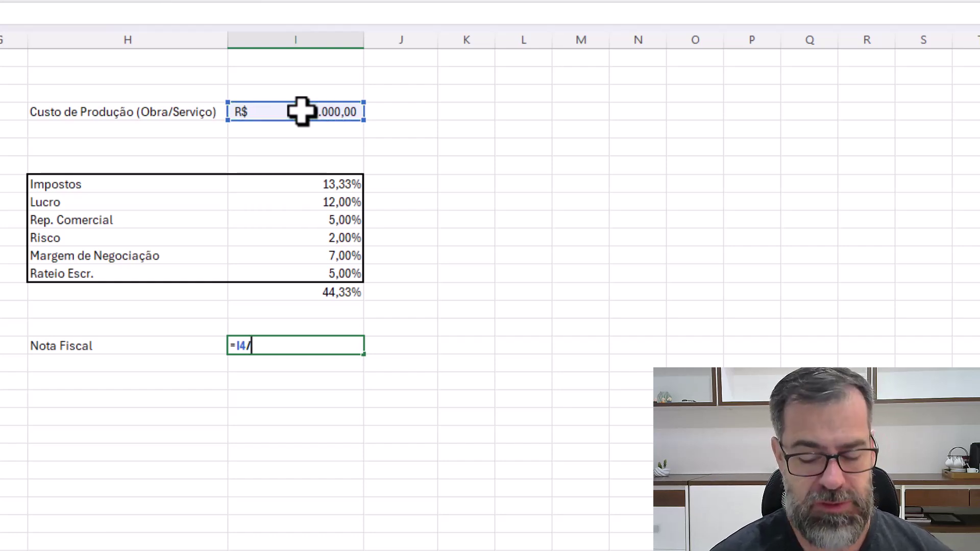
text((1 -)
click(336, 292)
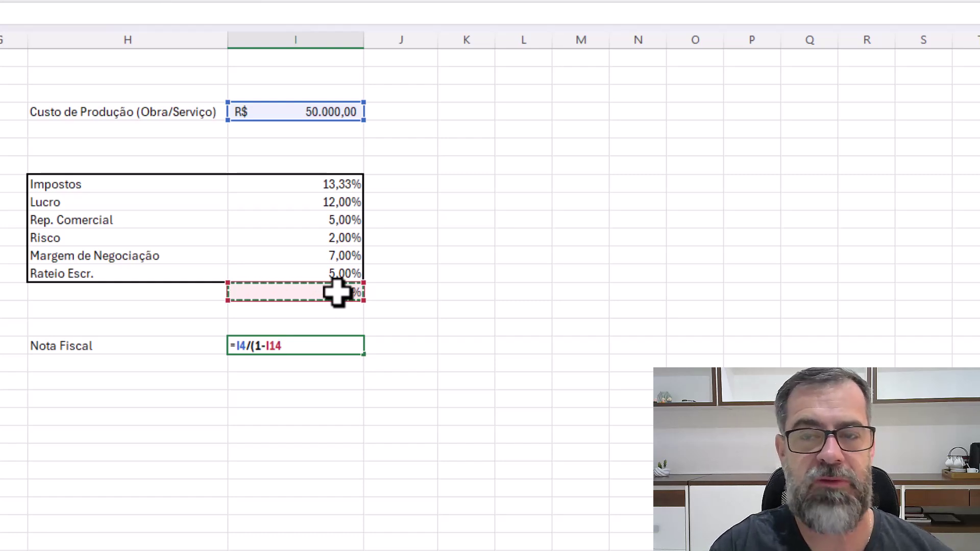
text())
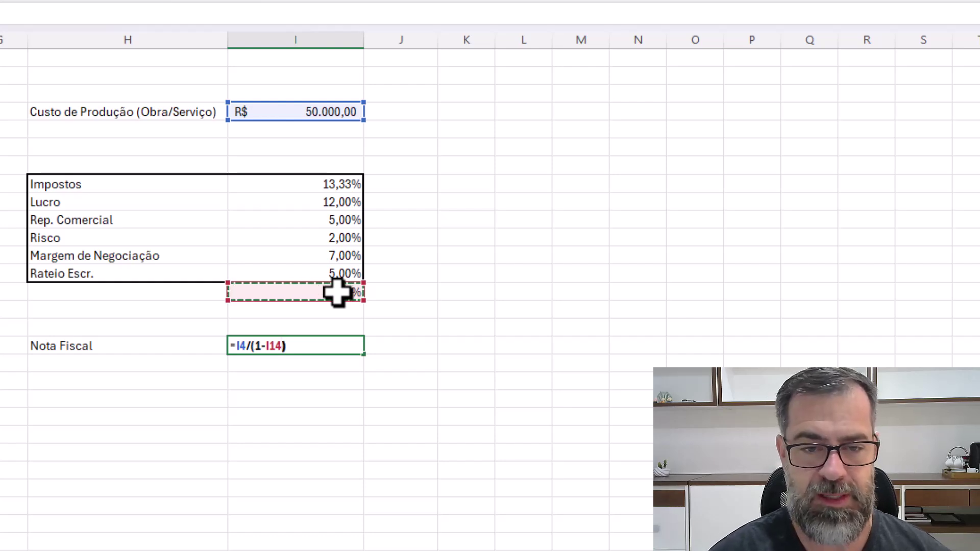
key(Return)
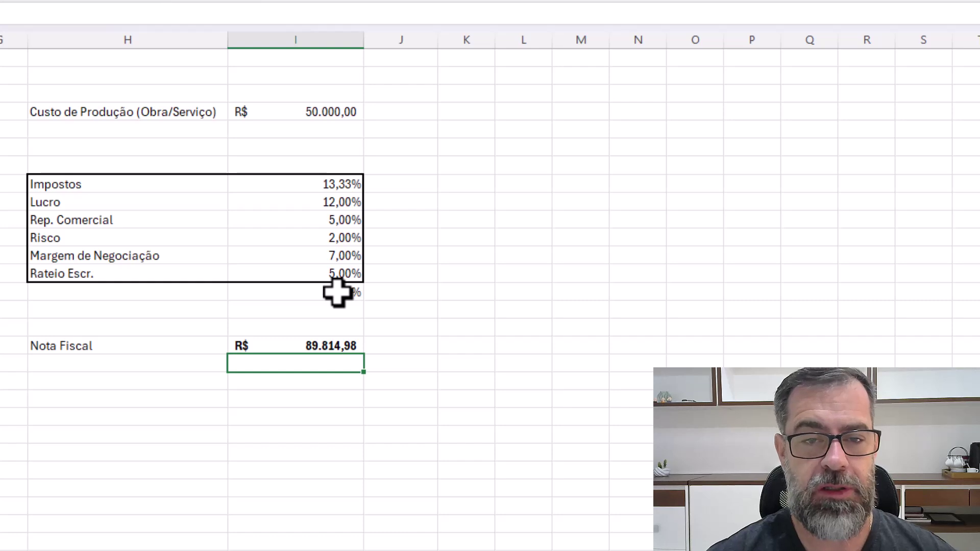
Calculate the Impostos amount in J8 with =I8*I17 and widen column J to fit it.
click(394, 184)
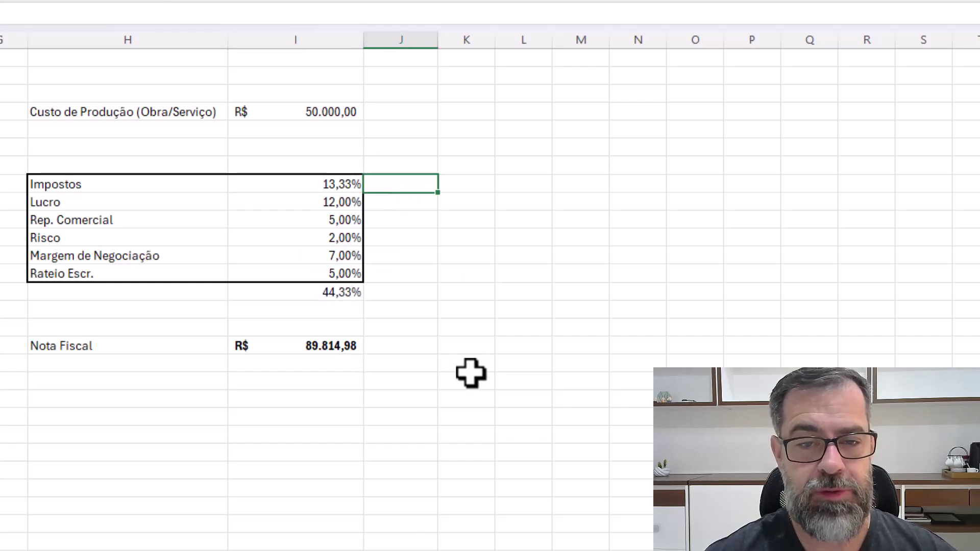
text(=)
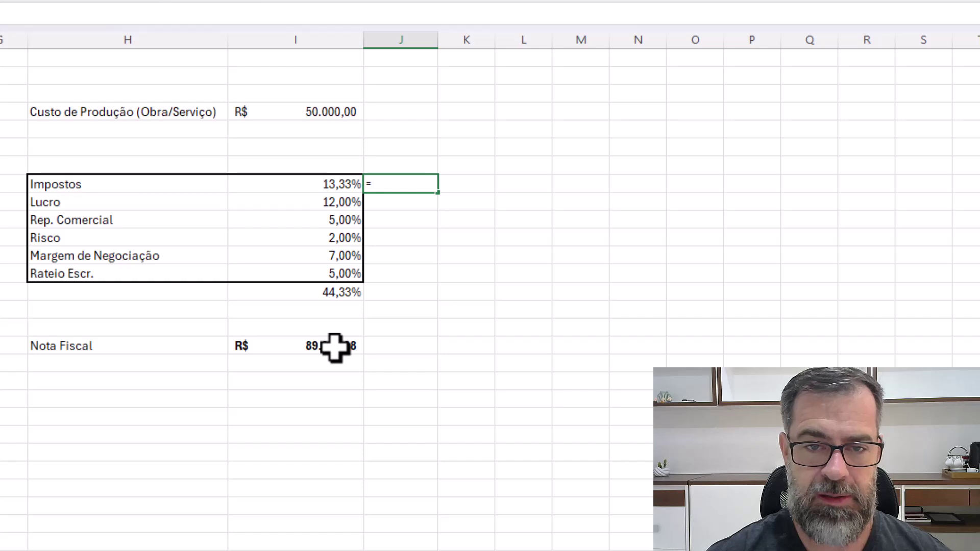
click(336, 187)
text(*)
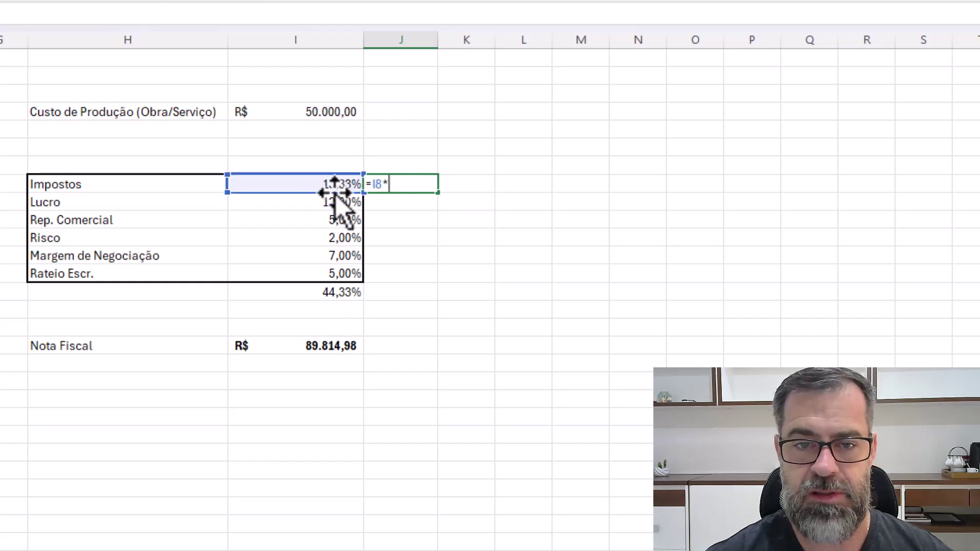
click(325, 345)
key(Return)
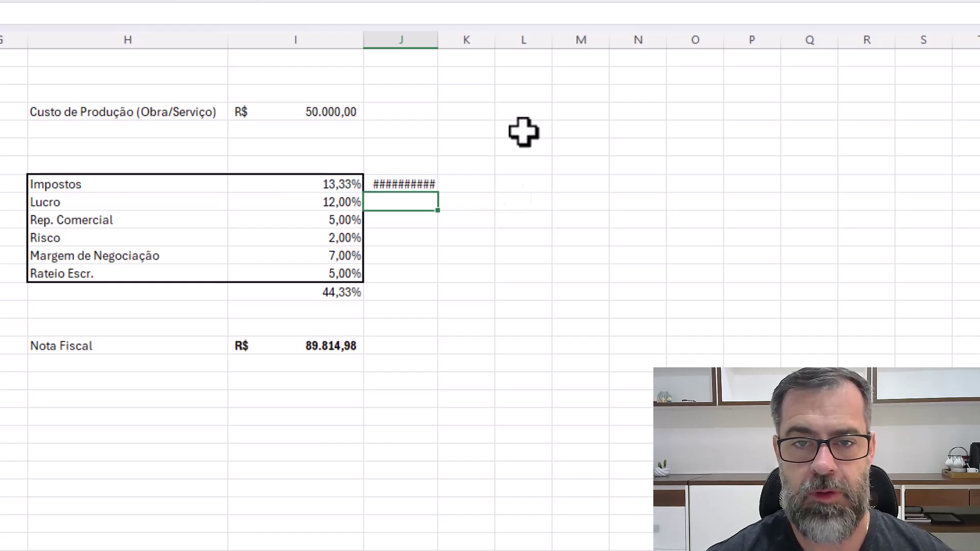
drag(437, 39, 478, 41)
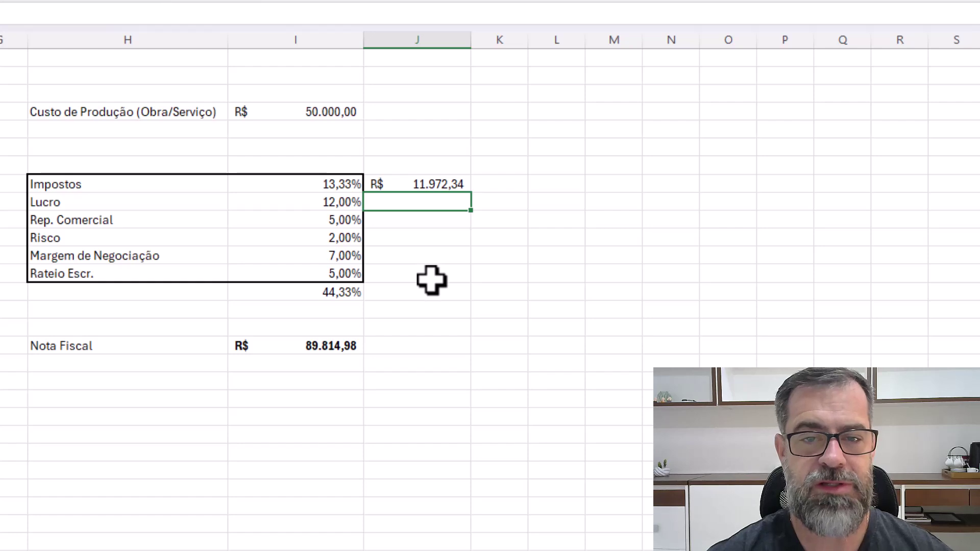
Make the Nota Fiscal reference absolute in the Impostos amount formula in J8, giving =I8*$I$17.
click(439, 183)
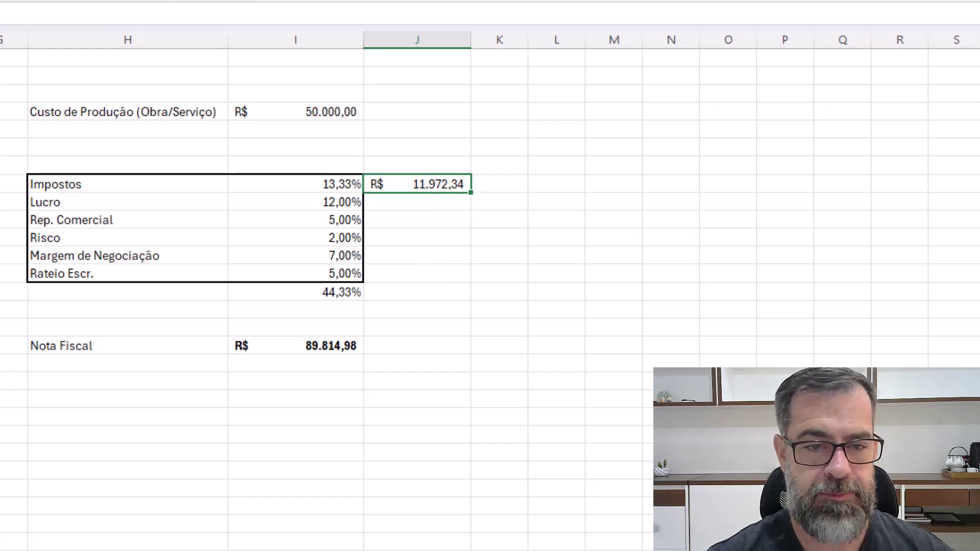
key(F2)
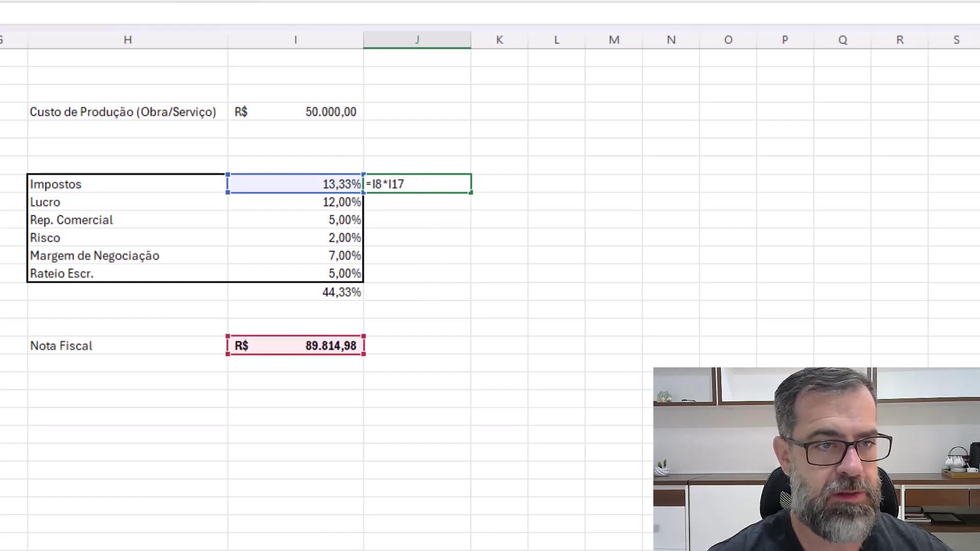
text($I)
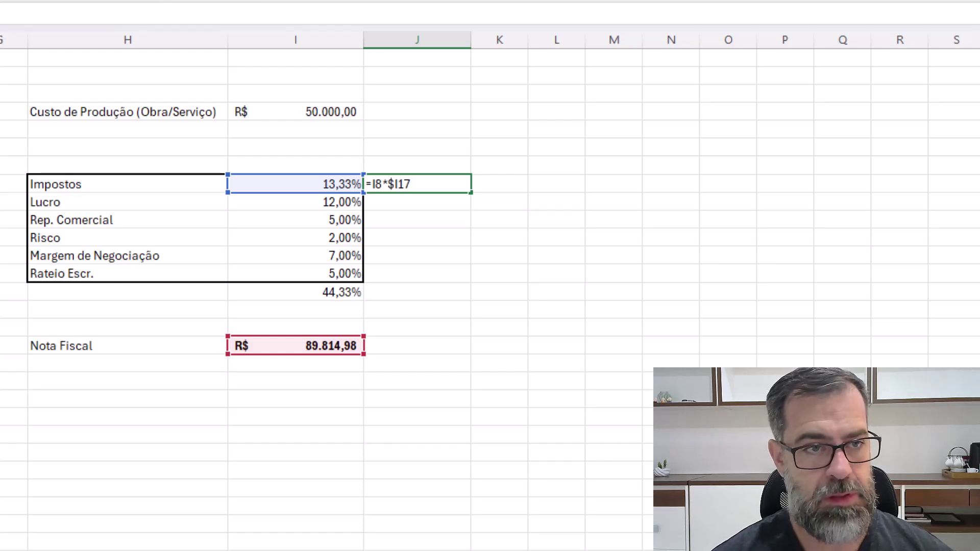
text($)
key(Return)
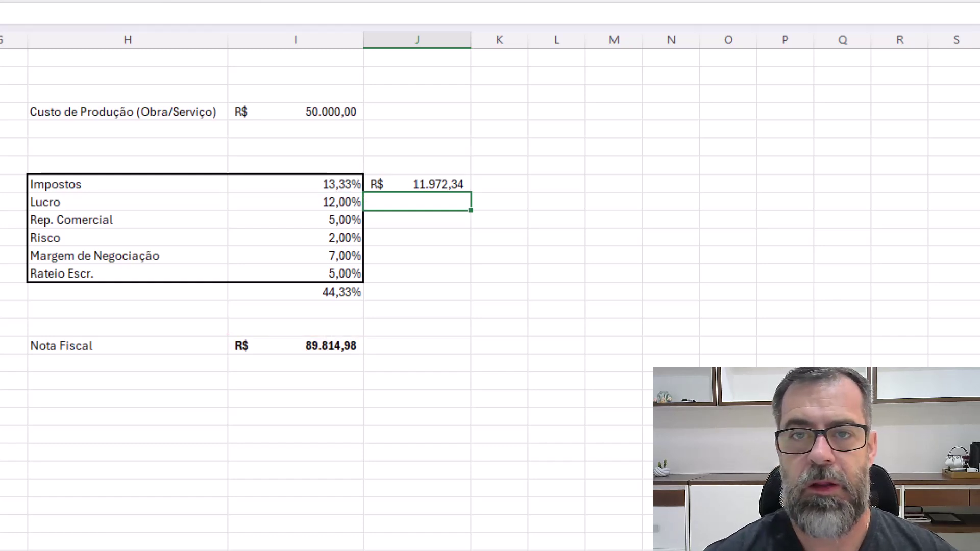
Fill the Impostos amount formula from J8 down through the Rateio Escr. row in J13.
click(448, 183)
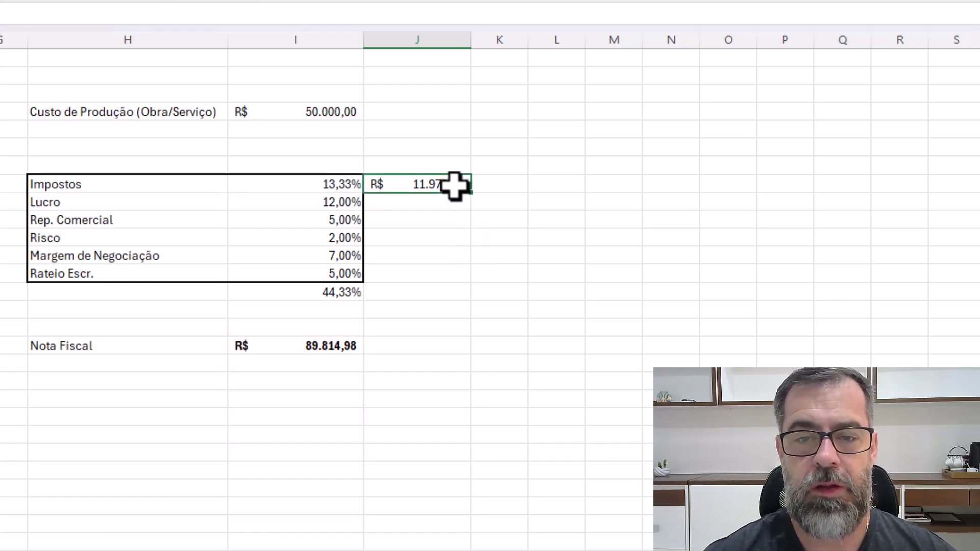
drag(470, 193, 470, 209)
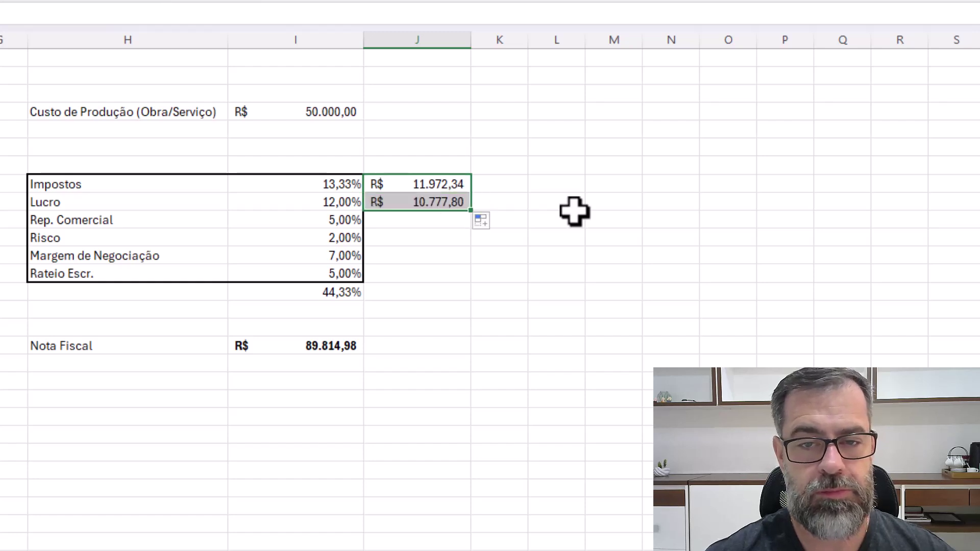
drag(470, 210, 474, 282)
click(573, 238)
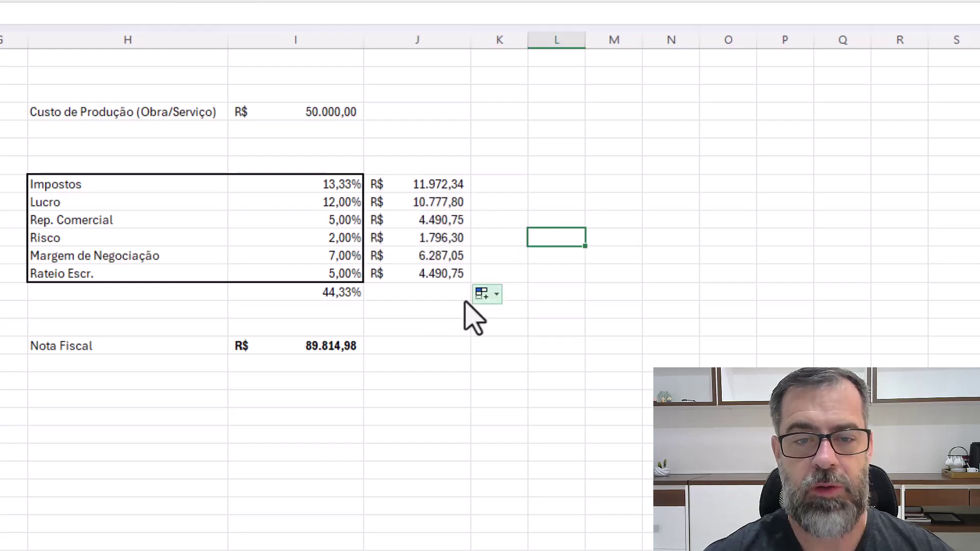
Review the Nota Fiscal value and the amount of each rate from Impostos to Rateio Escr. in column J.
click(332, 345)
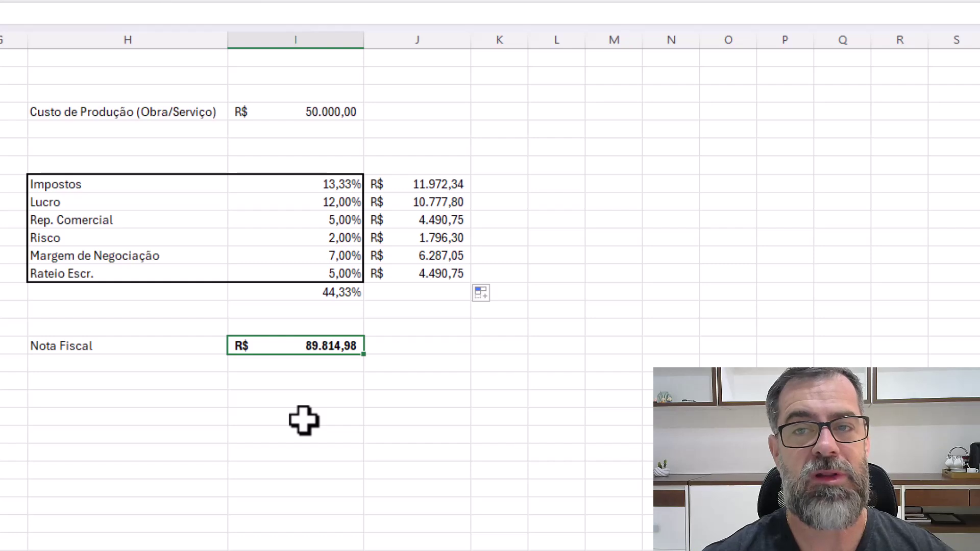
click(408, 184)
click(418, 200)
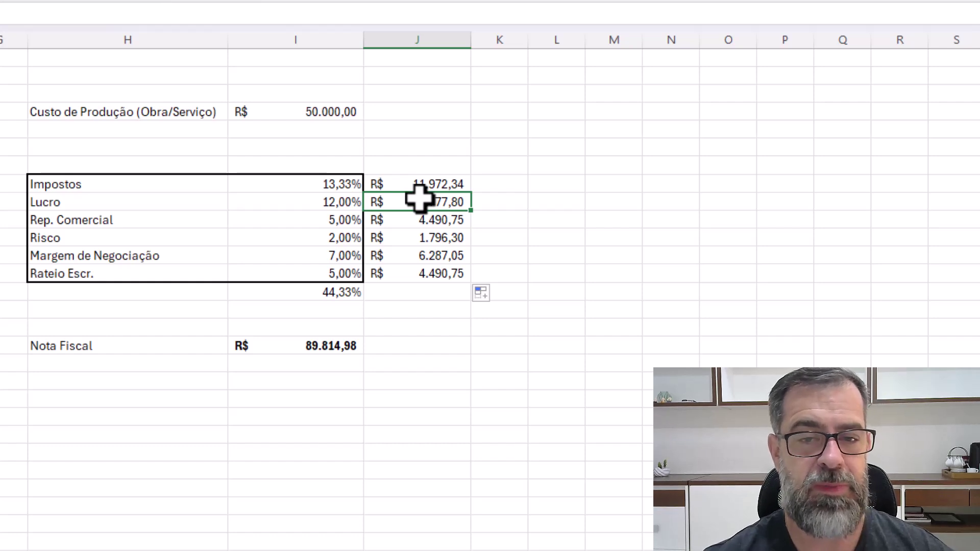
click(431, 219)
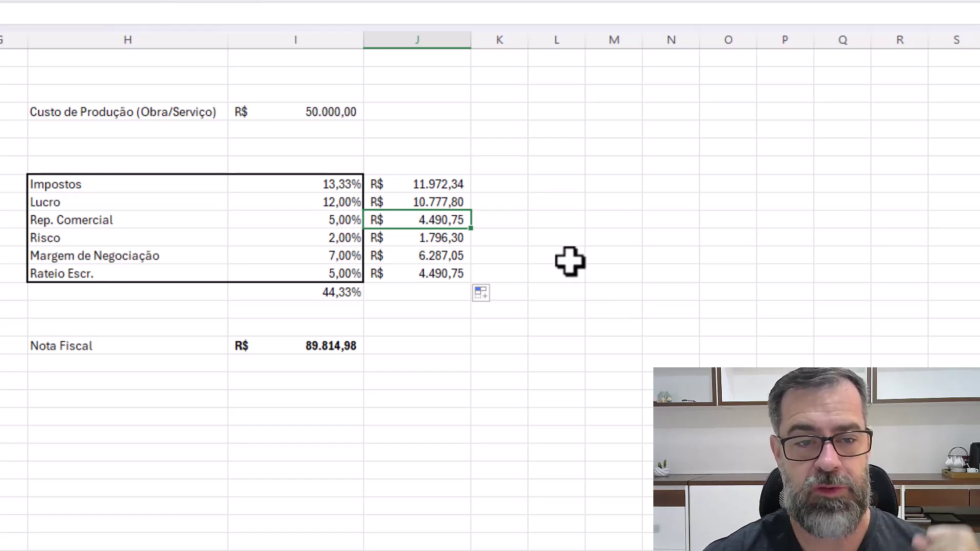
click(449, 237)
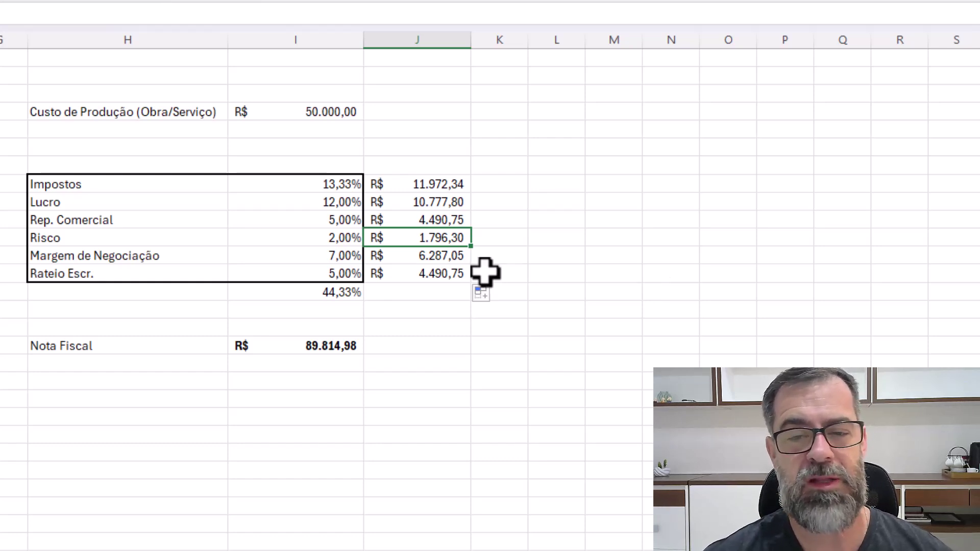
double_click(451, 257)
key(Escape)
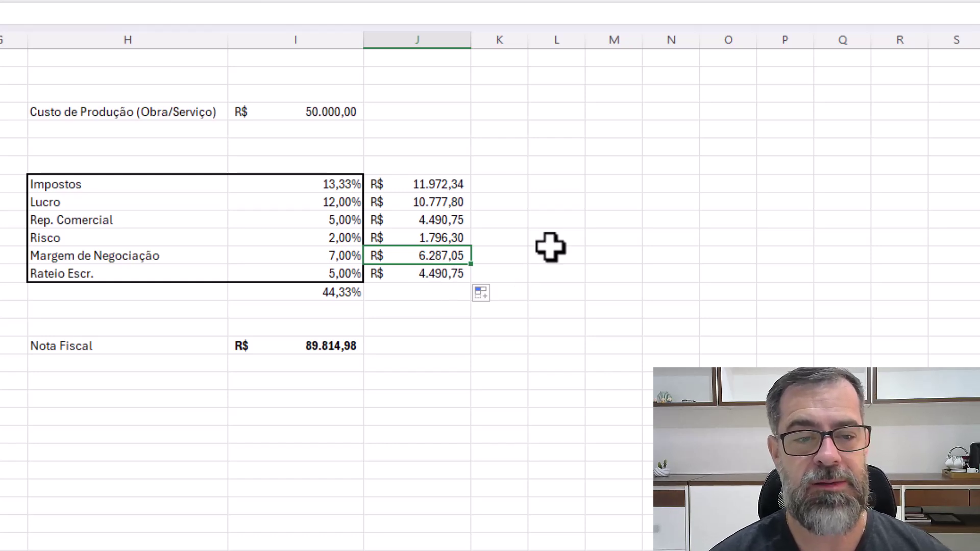
key(Down)
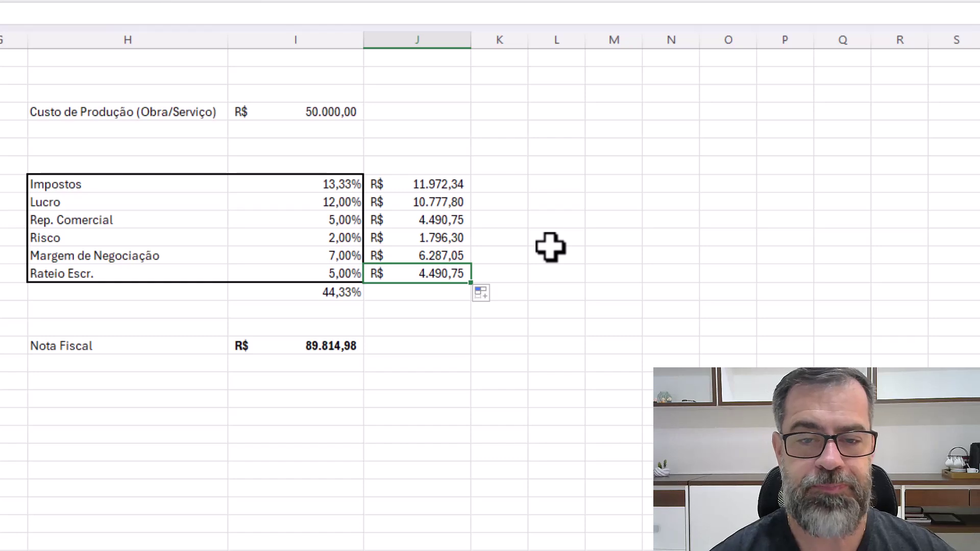
Total the rate amounts in J14 with AutoSum and make the total bold.
click(444, 291)
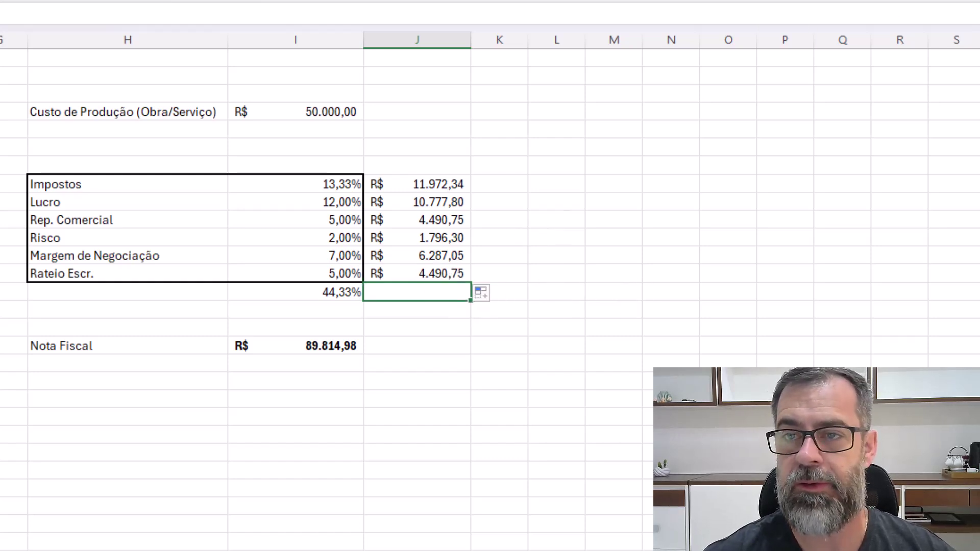
key(alt+equal)
key(Return)
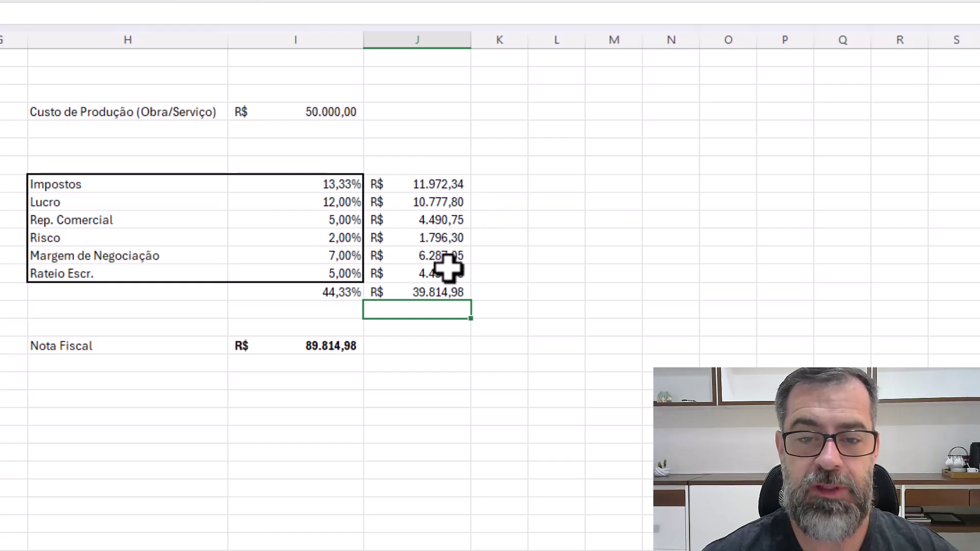
click(448, 294)
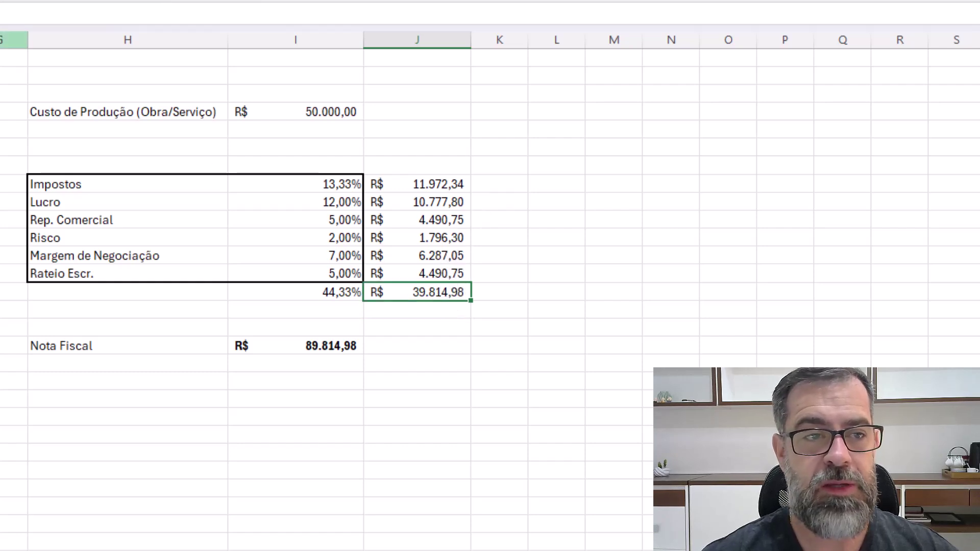
key(ctrl+n)
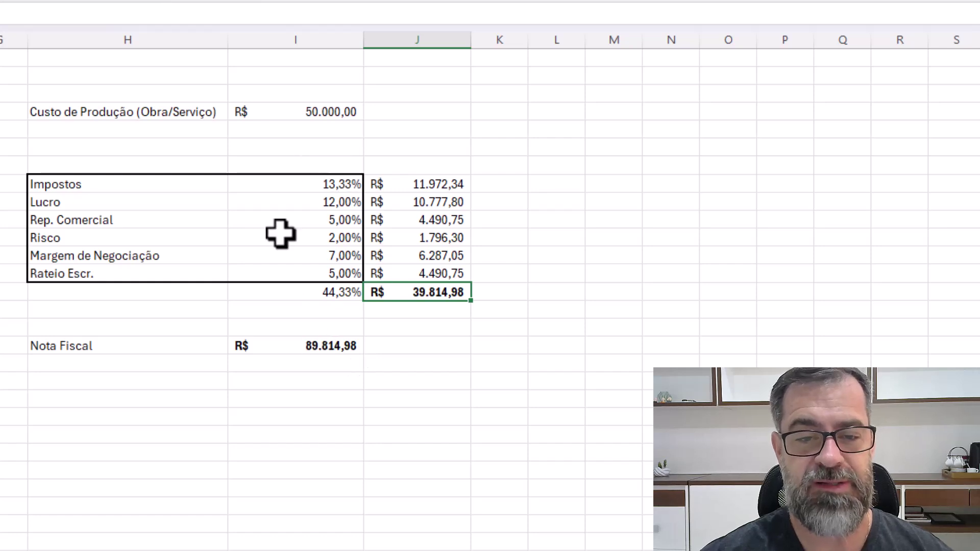
Check the production cost in J4 by subtracting the total rate amounts from the Nota Fiscal with =I17-J14.
click(312, 344)
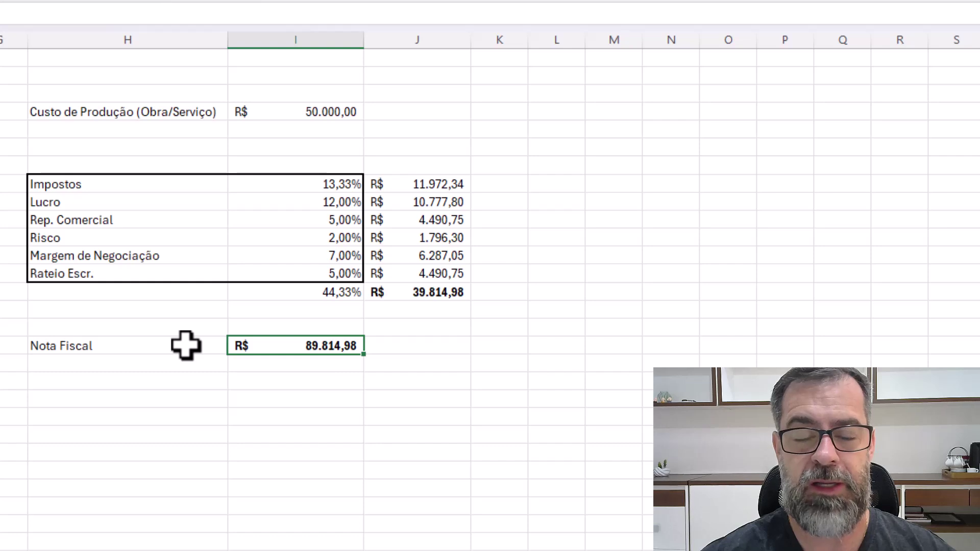
drag(426, 183, 426, 291)
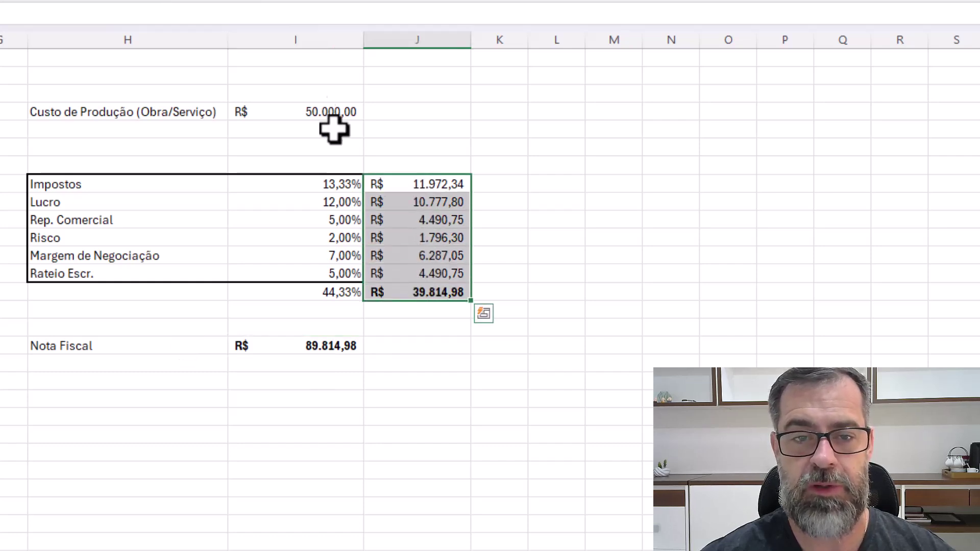
click(317, 109)
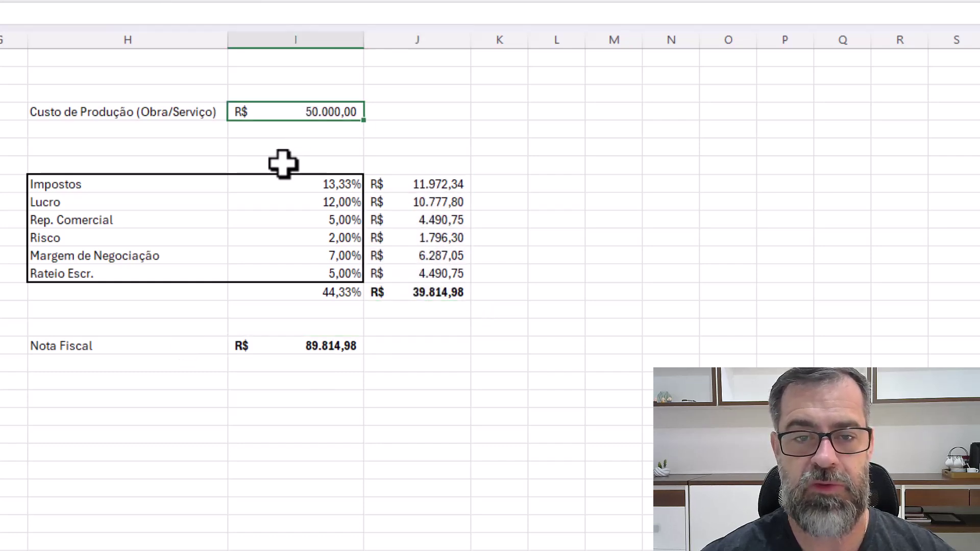
click(456, 111)
text(=)
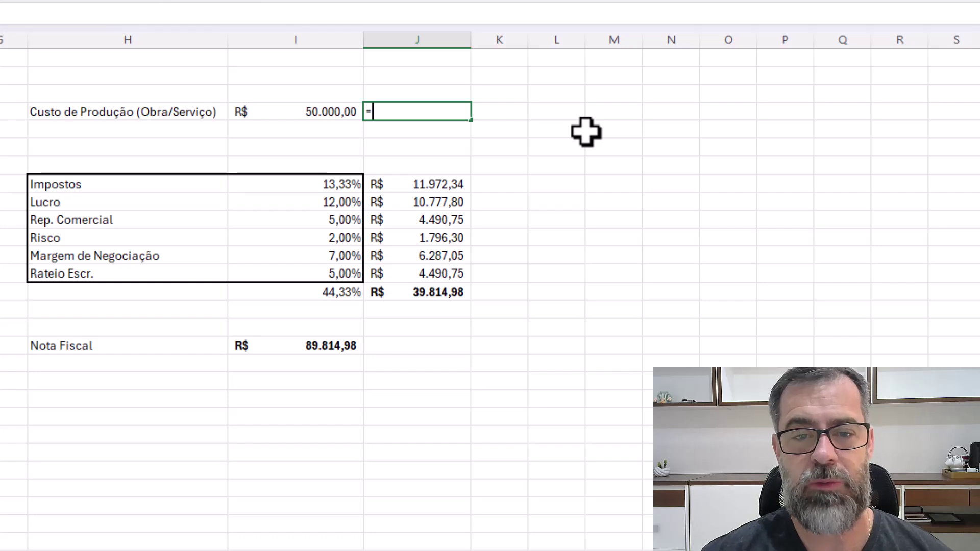
click(310, 346)
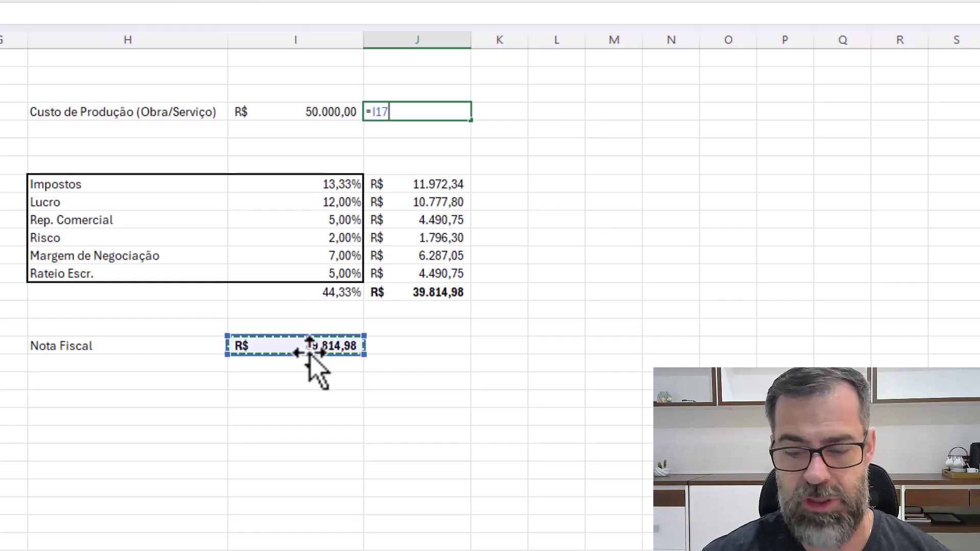
text(-)
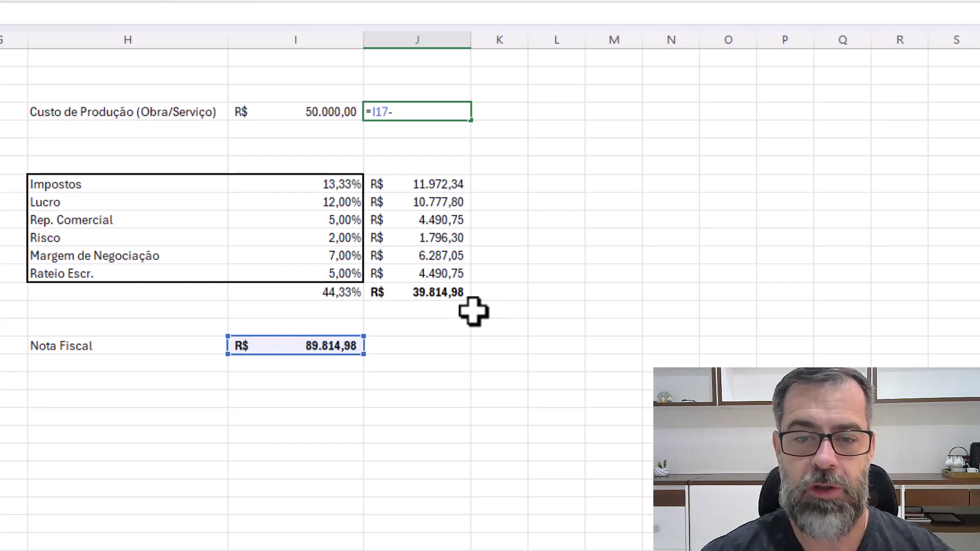
click(433, 293)
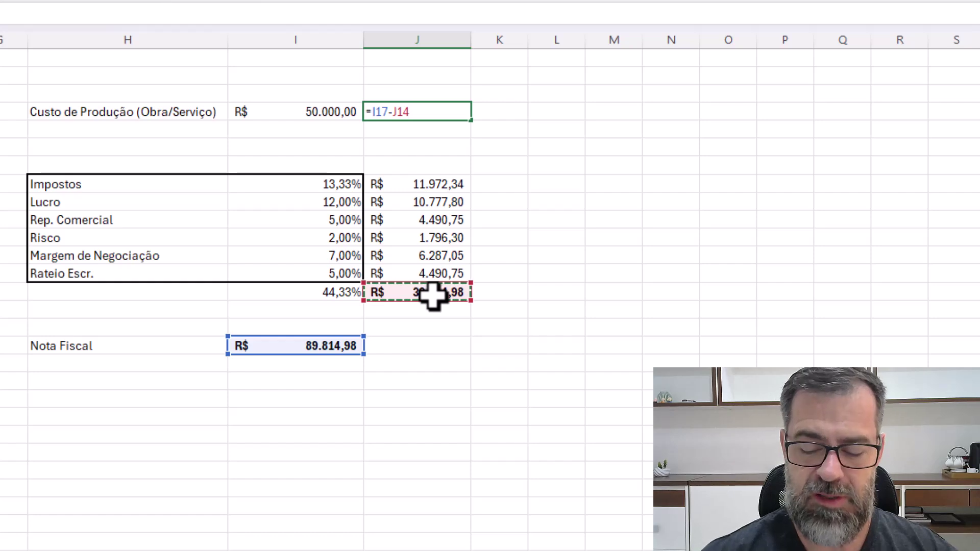
key(Return)
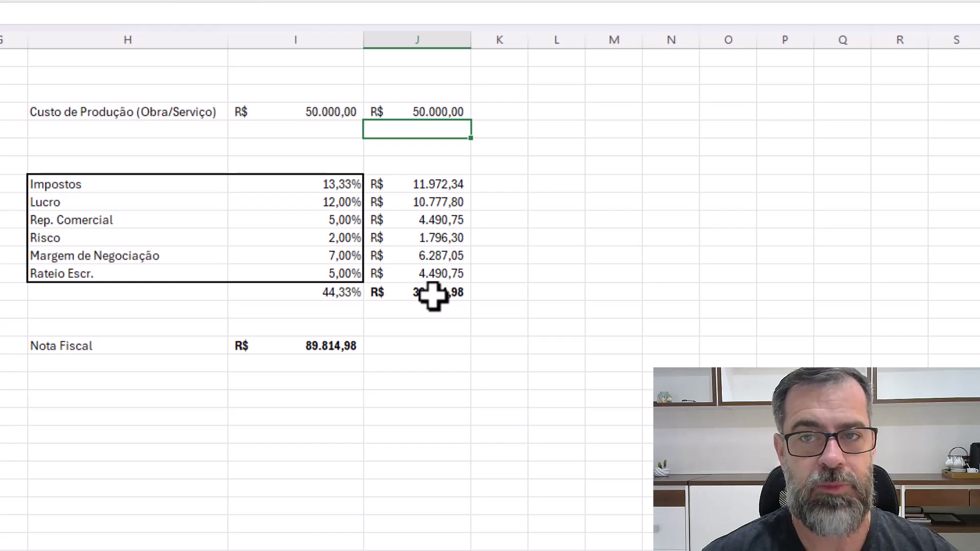
Calculate a comparison price in I20 by adding the total rate onto the production cost with =I4*(1+I14).
click(97, 397)
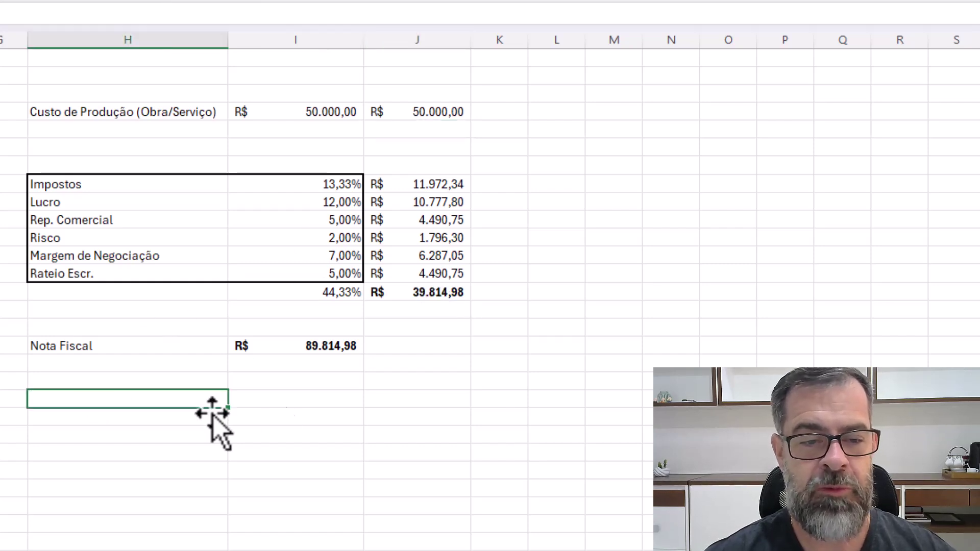
key(Right)
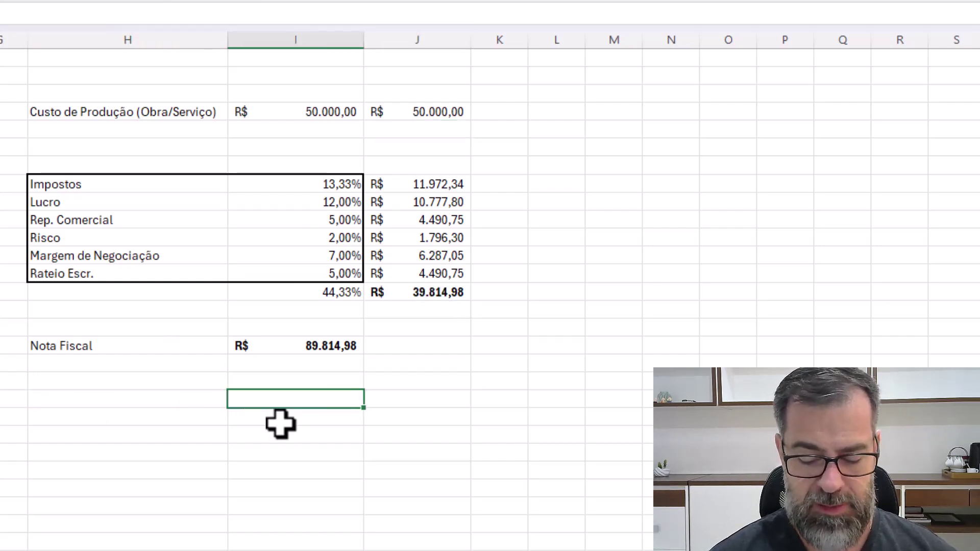
text(=)
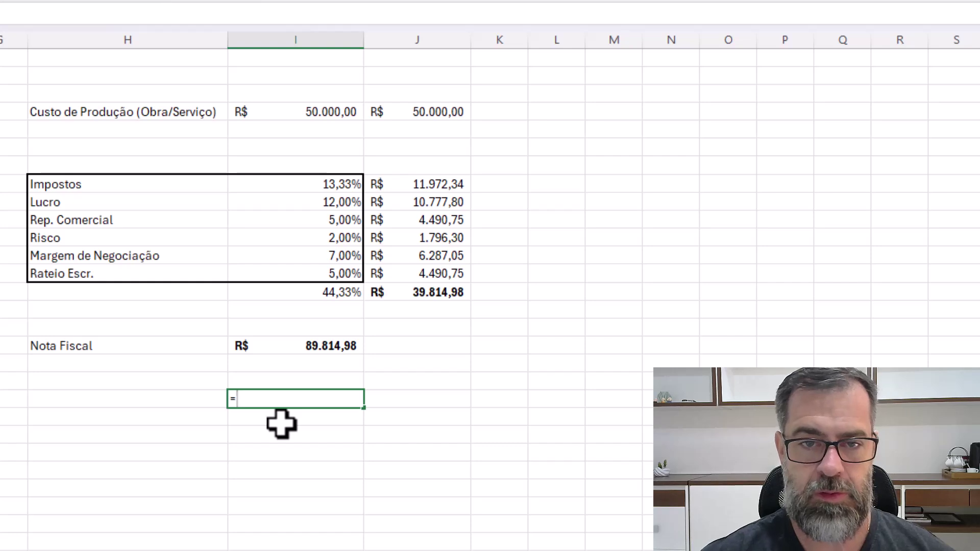
click(322, 112)
text(*)
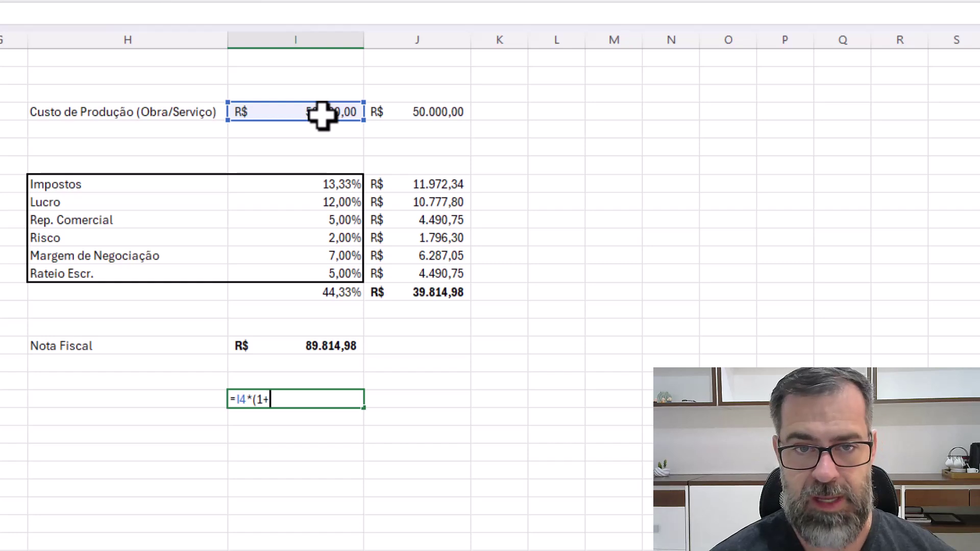
text((1+)
click(334, 293)
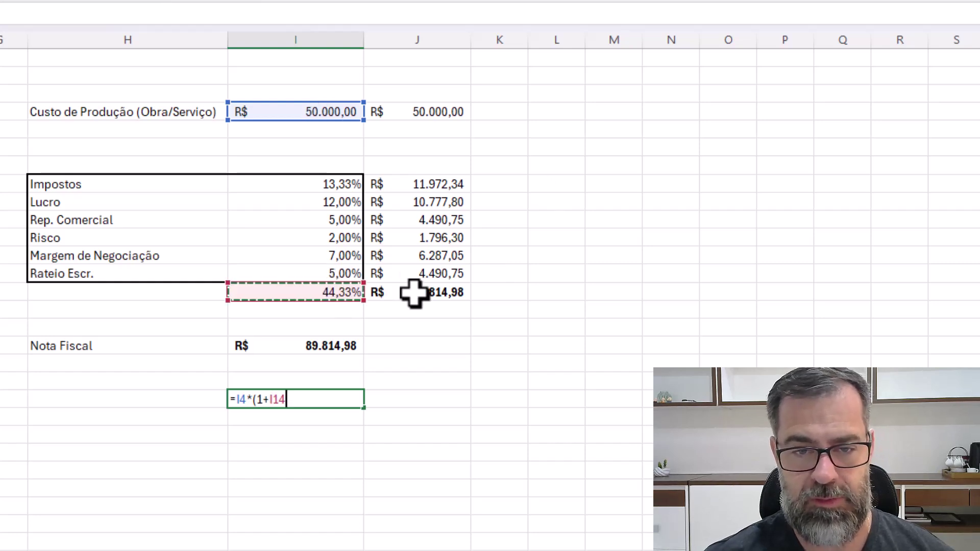
text())
key(Return)
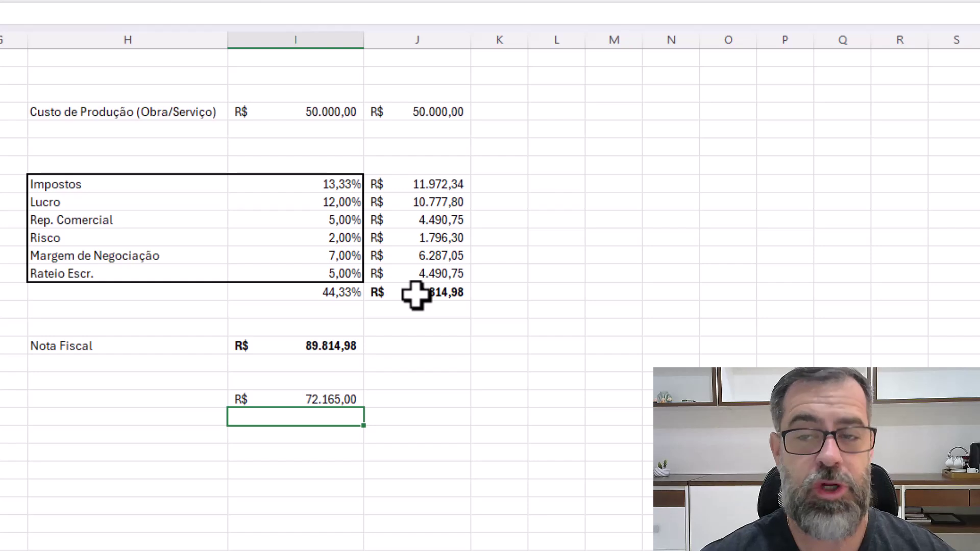
click(343, 403)
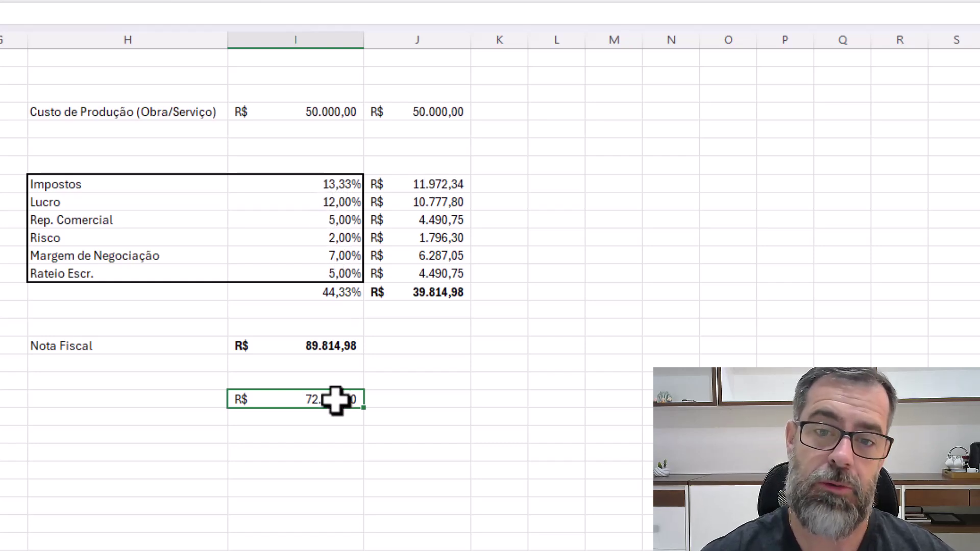
Narrow column K and calculate the Impostos amount on the comparison price in L8 with =I8*I20.
click(546, 185)
drag(528, 40, 491, 41)
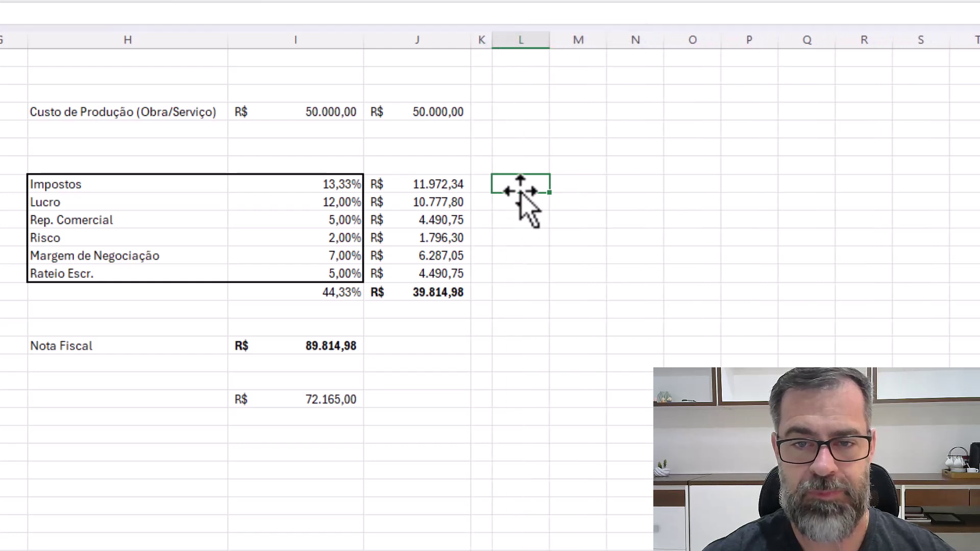
text(=)
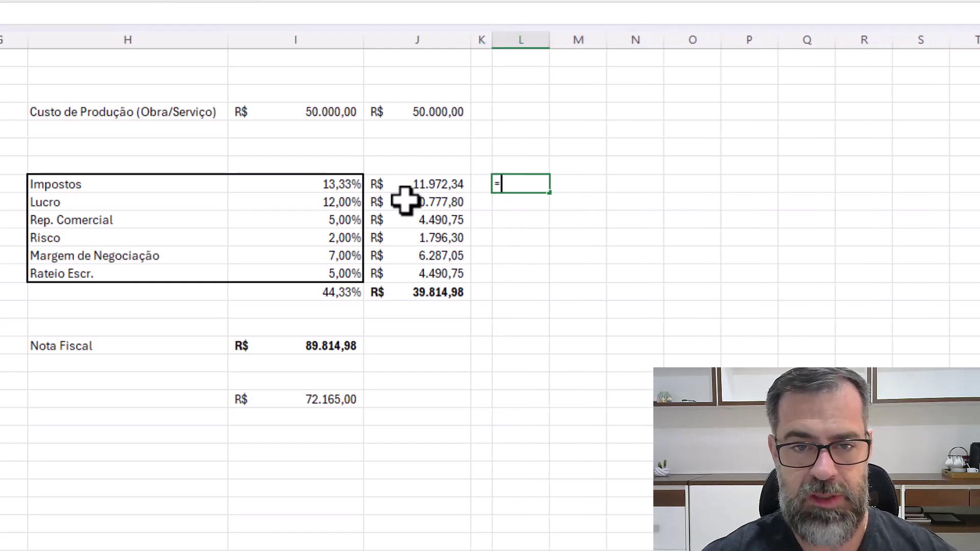
click(329, 185)
text(*)
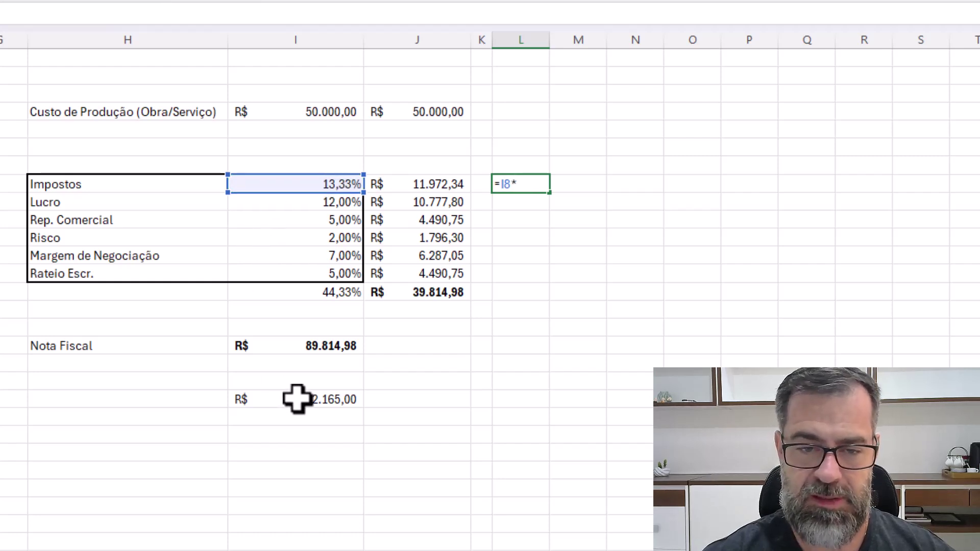
click(296, 397)
key(Return)
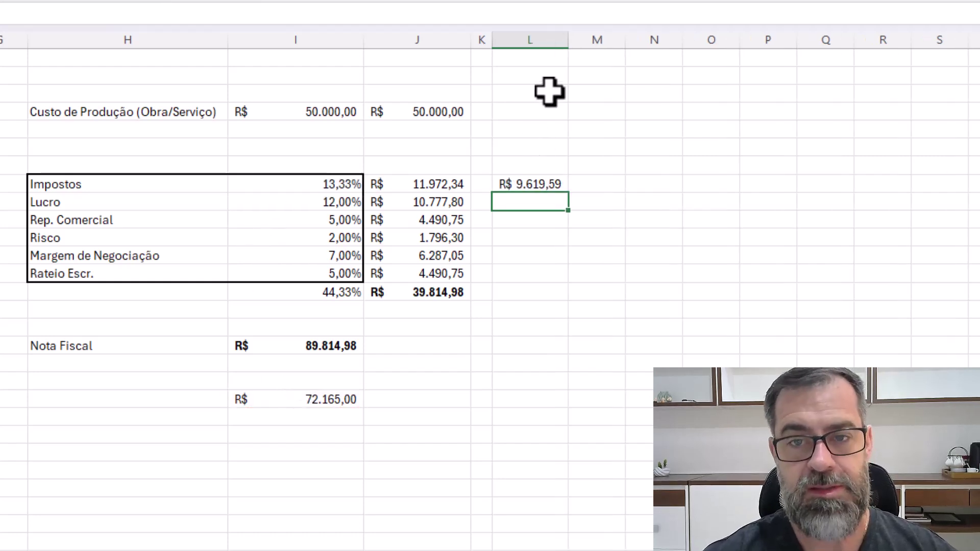
Widen column L, make the price reference in L8 absolute with =I8*$I$20, and fill the formula down to L13.
drag(550, 40, 586, 40)
click(565, 184)
key(F2)
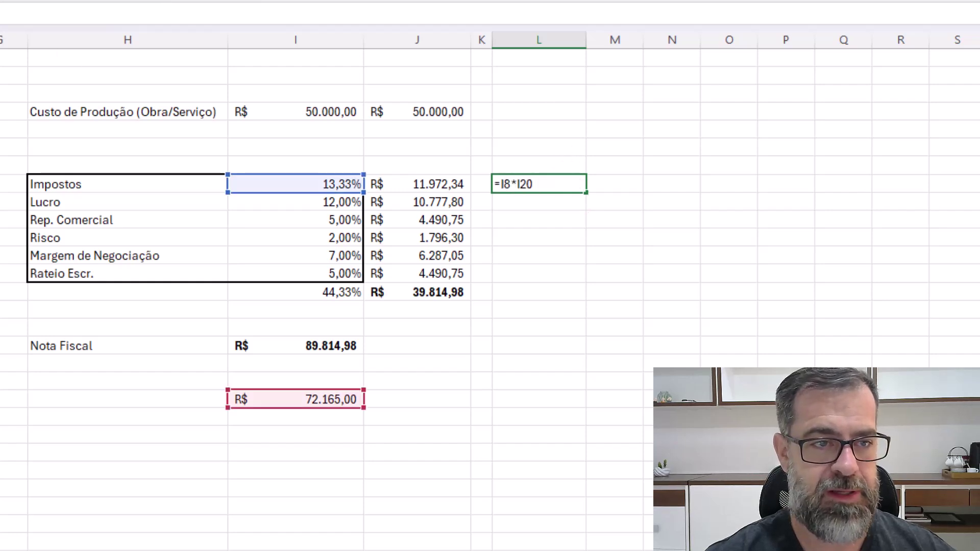
text($I$)
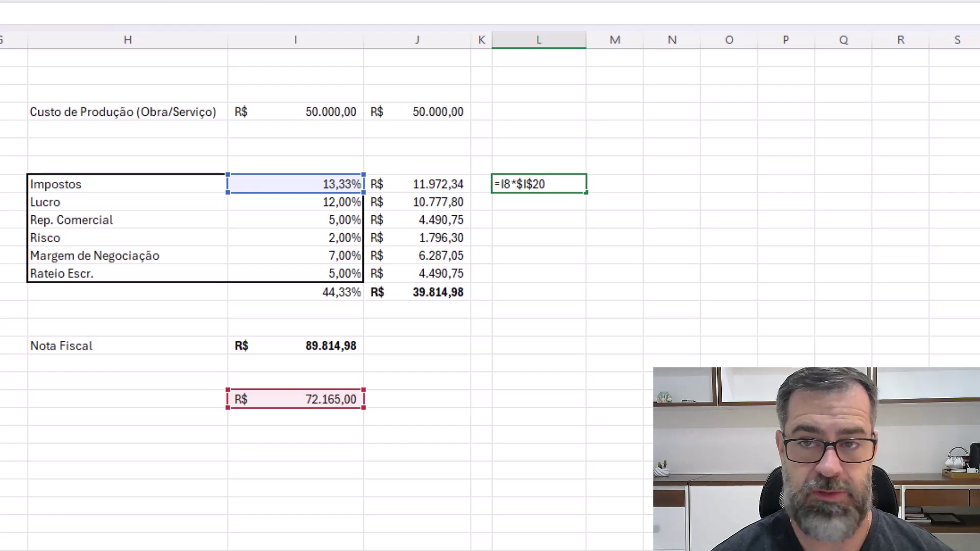
key(Return)
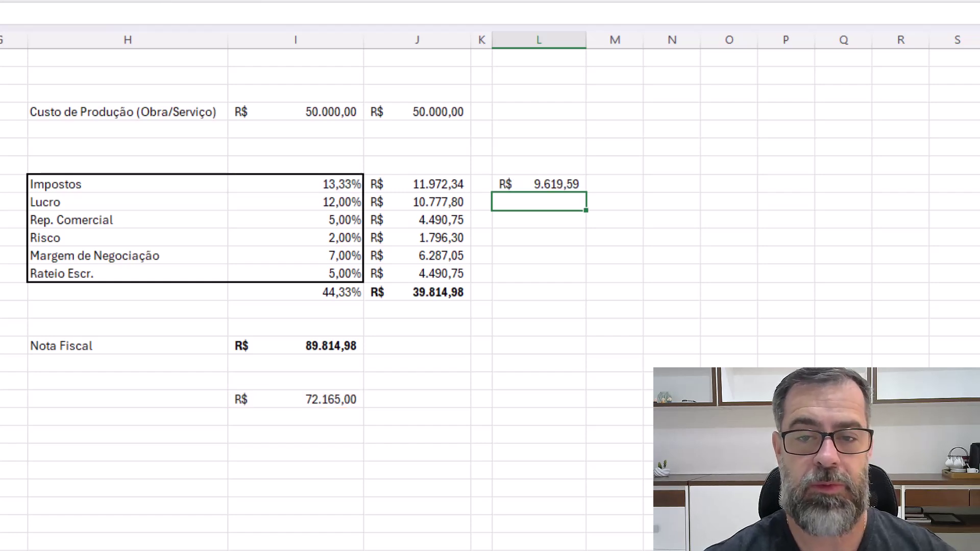
click(556, 185)
drag(586, 193, 583, 282)
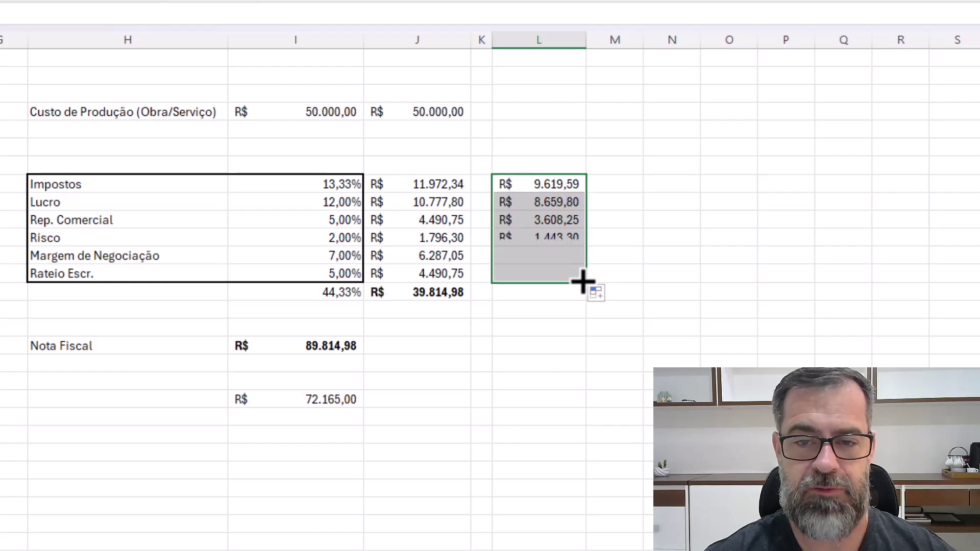
Total the comparison rate amounts in L14 with AutoSum and make the total bold.
click(559, 291)
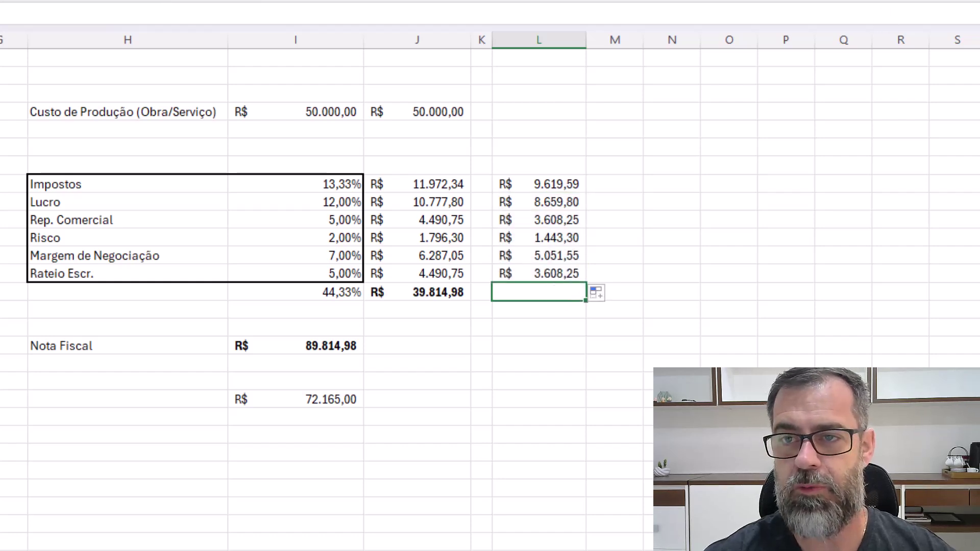
key(alt+equal)
key(Return)
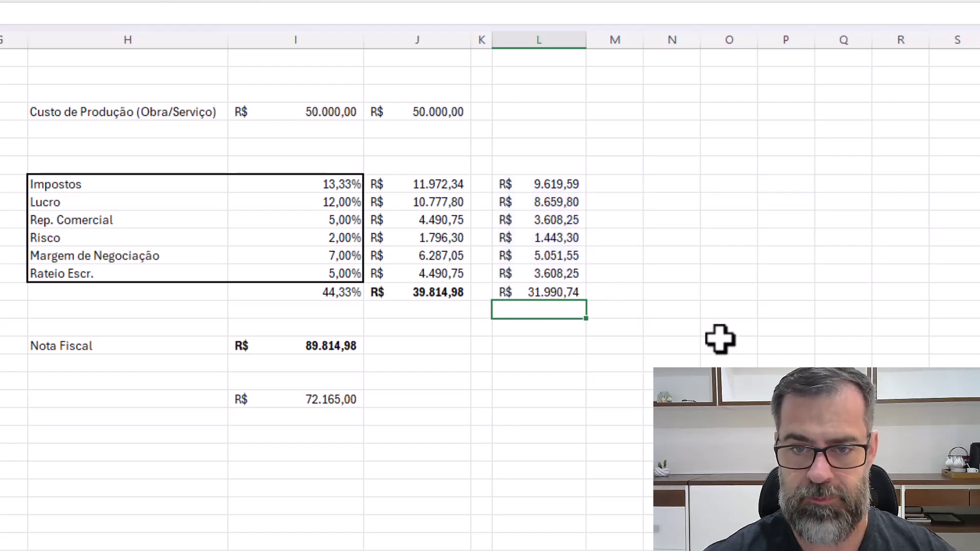
click(551, 294)
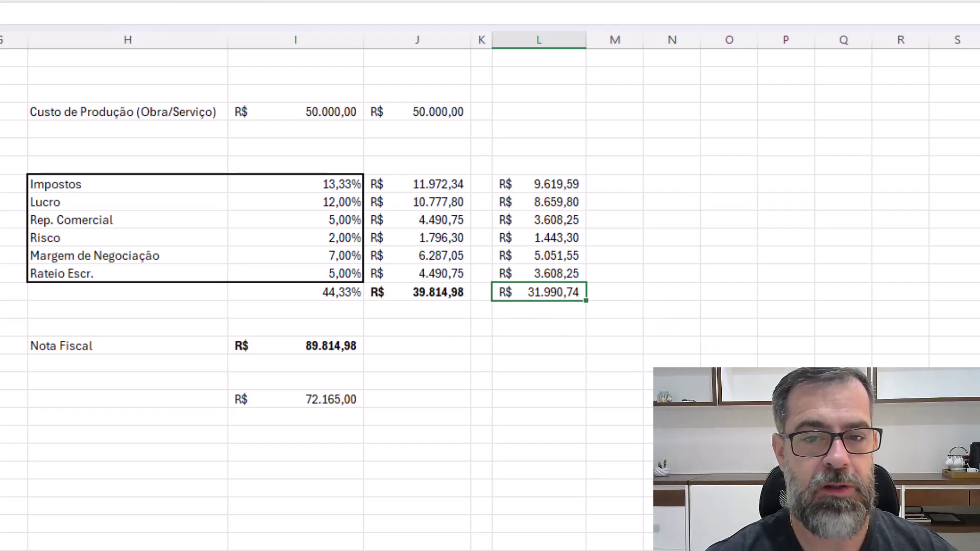
key(ctrl+n)
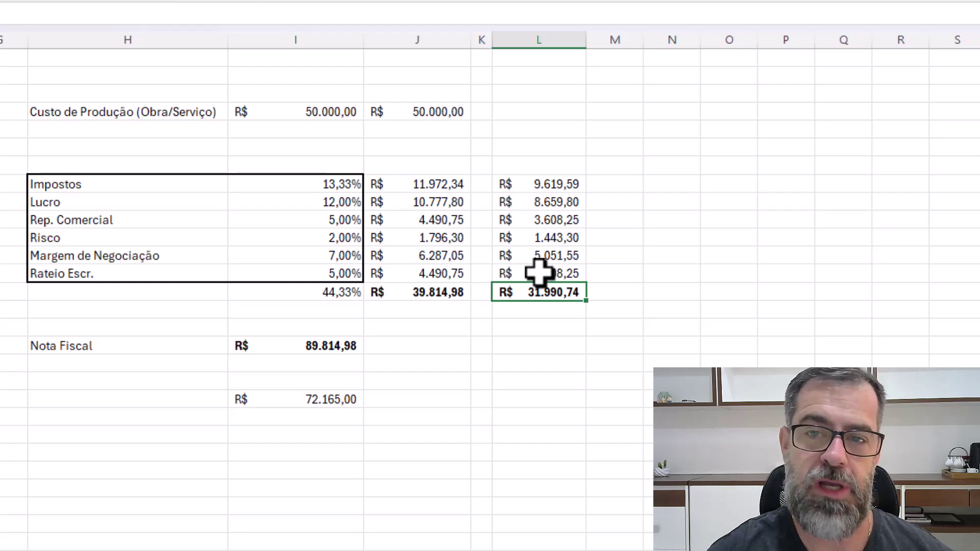
Calculate the production cost left under the comparison price in L4 with =I20-L14.
click(518, 110)
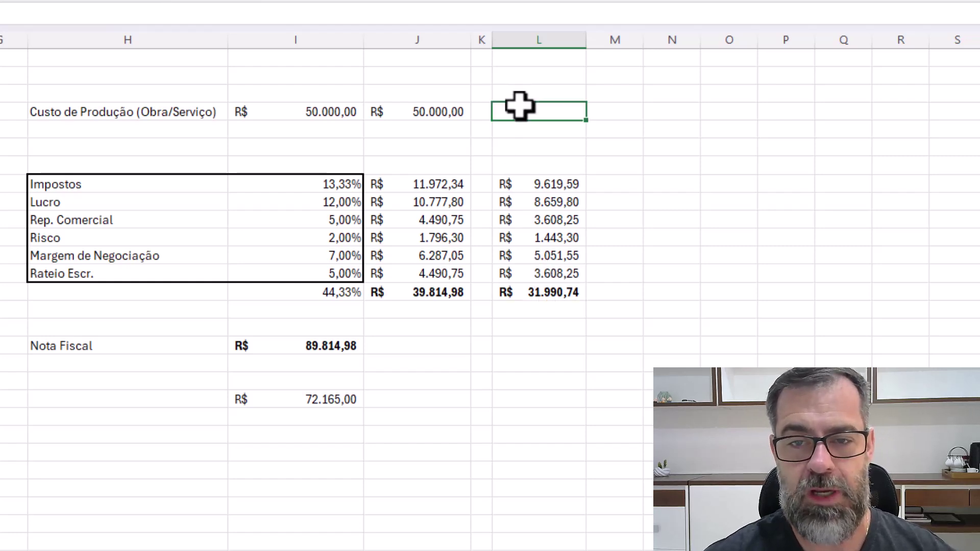
text(=)
click(321, 395)
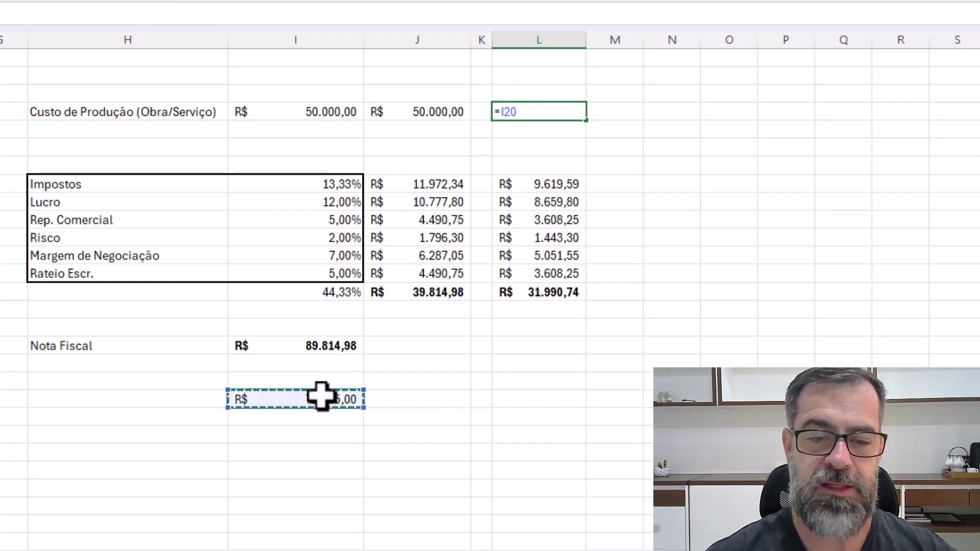
text(-)
click(525, 293)
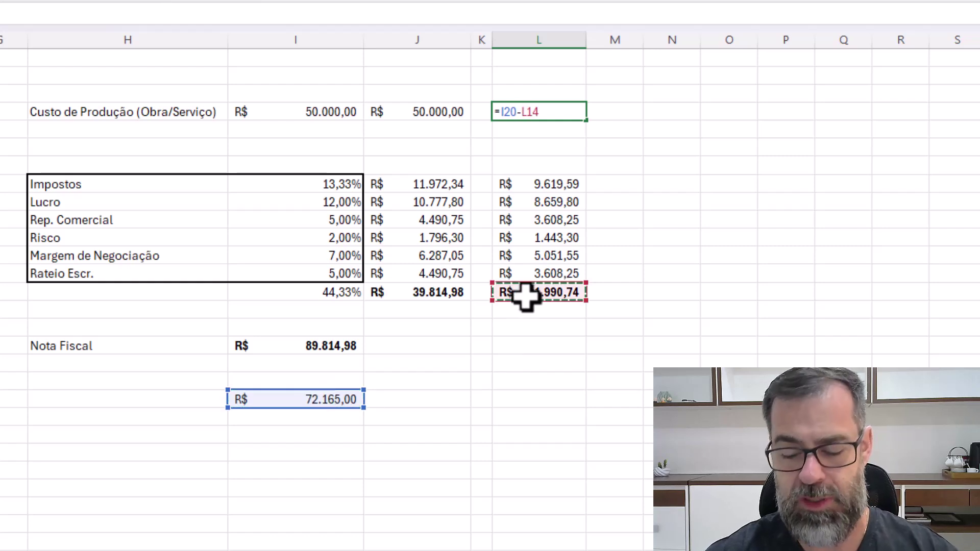
key(Return)
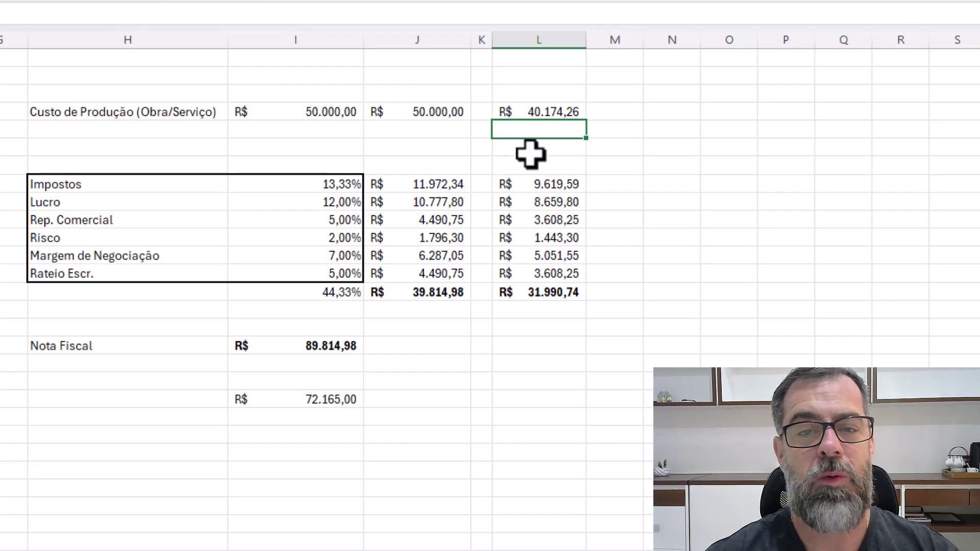
Calculate the production cost difference between the two methods in M4 with =L4-J4, and widen column M.
click(433, 110)
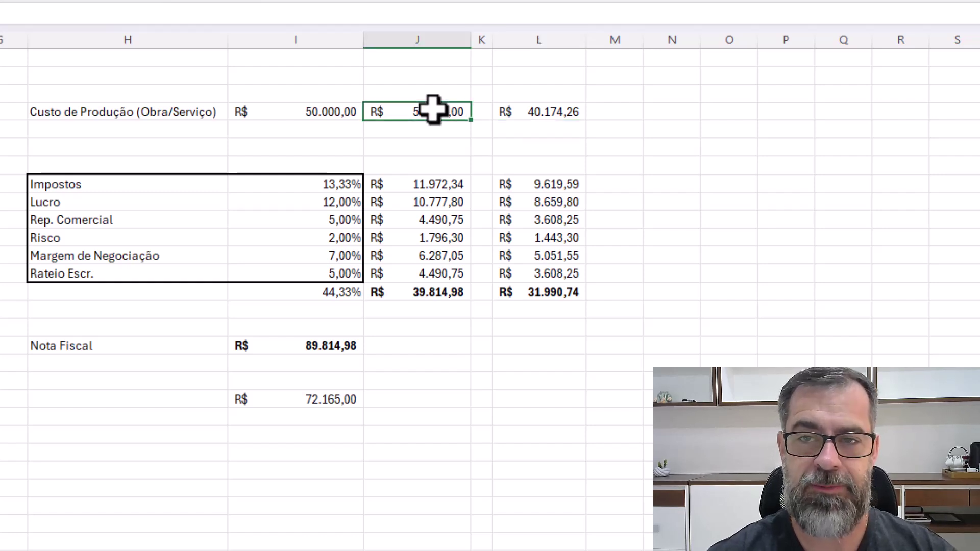
click(602, 110)
text(=)
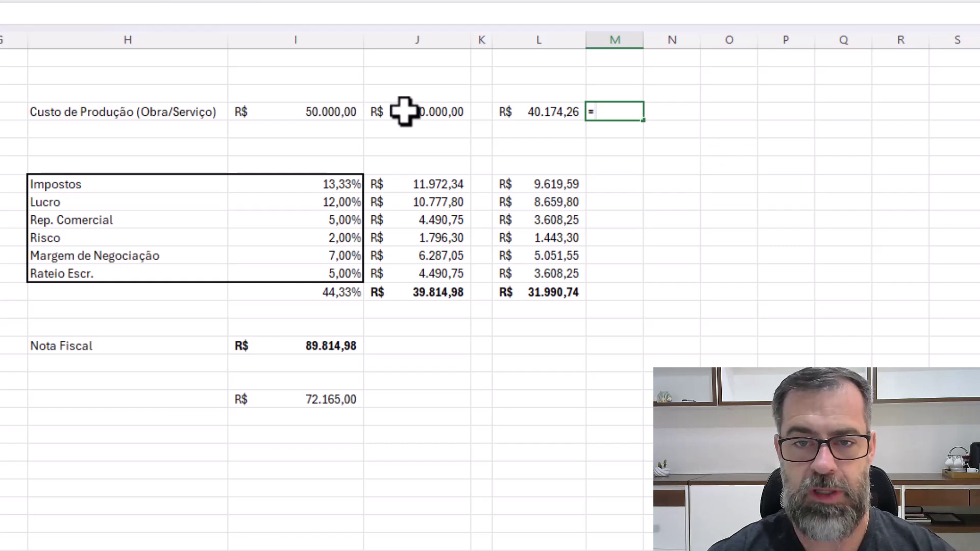
click(566, 107)
text(-)
click(417, 111)
key(Return)
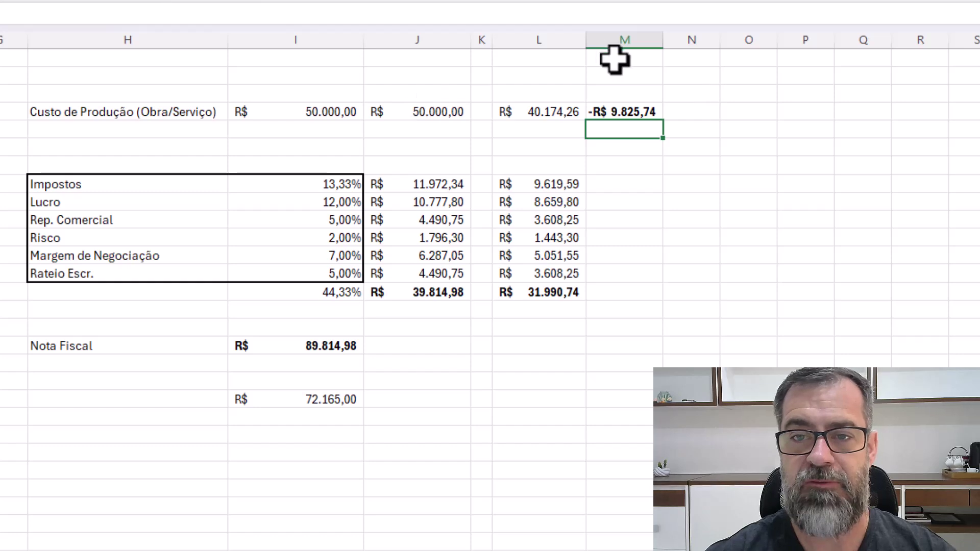
drag(663, 41, 678, 44)
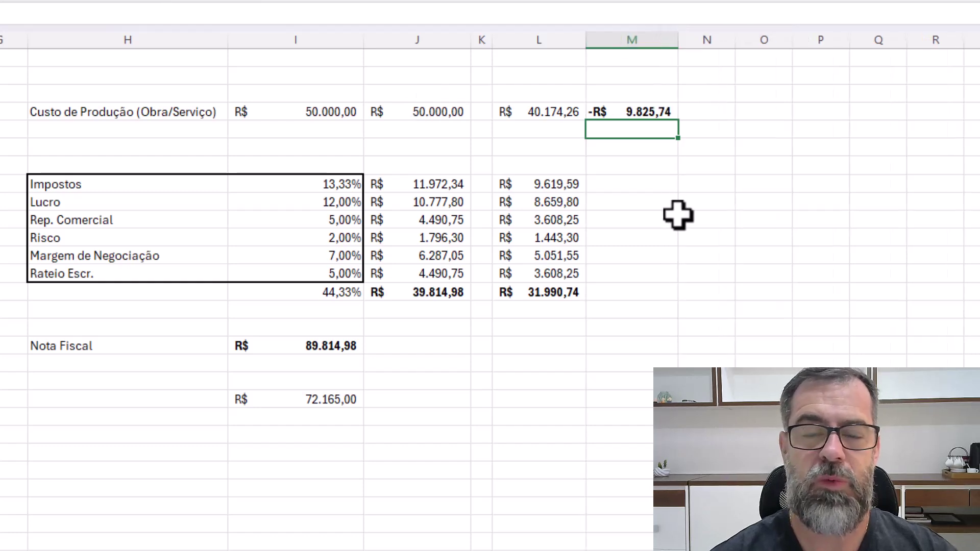
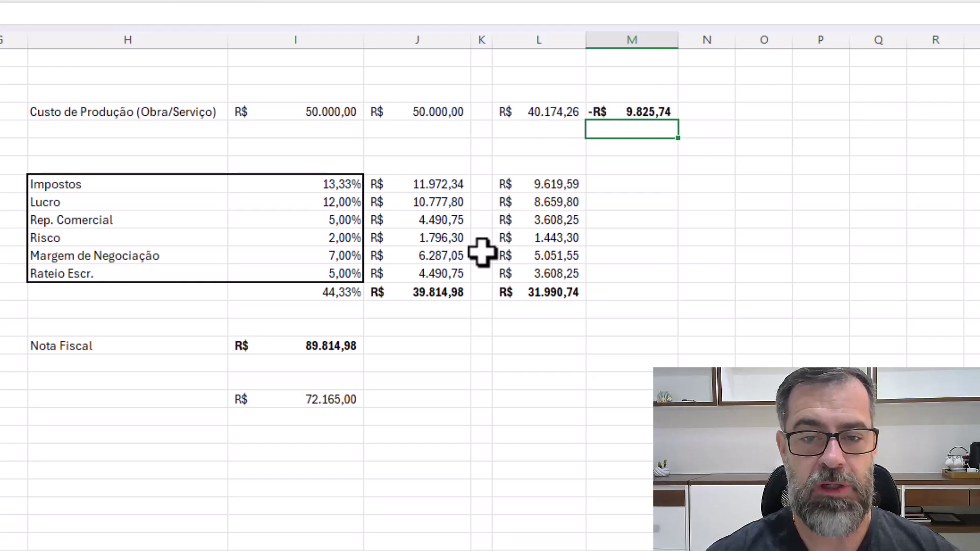
Make the comparison Lucro amount in L9 bold.
click(438, 202)
drag(490, 204, 540, 206)
click(540, 204)
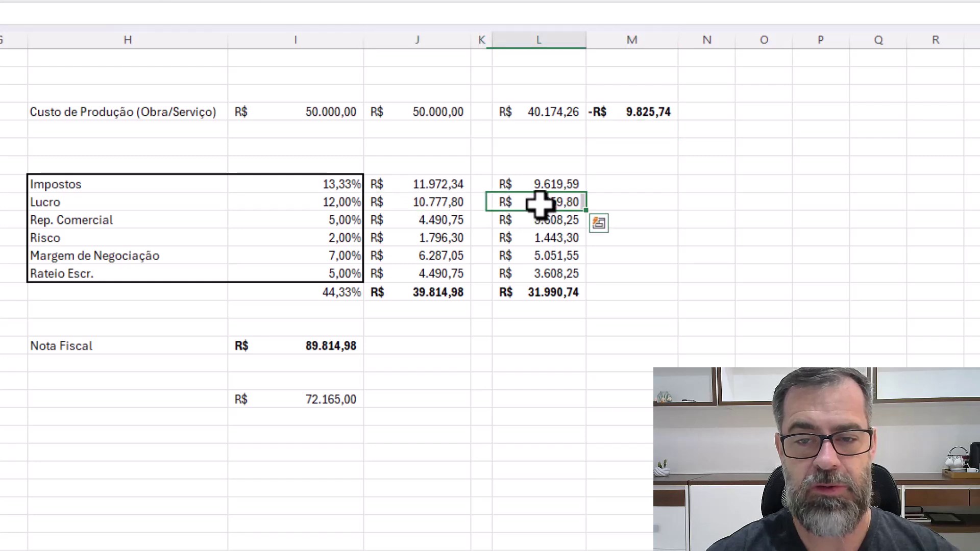
key(ctrl+n)
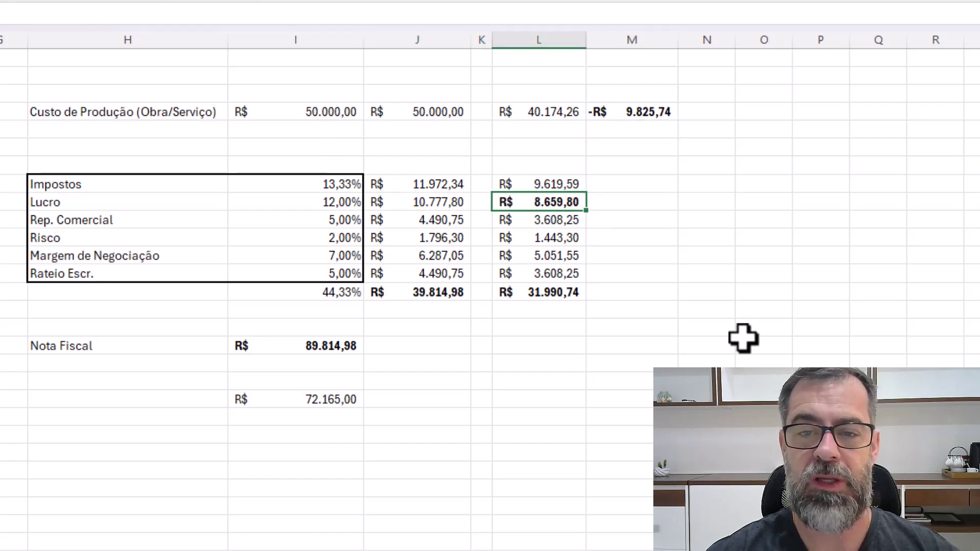
Review the comparison amounts in column L against the rates and the production cost in column I.
click(544, 185)
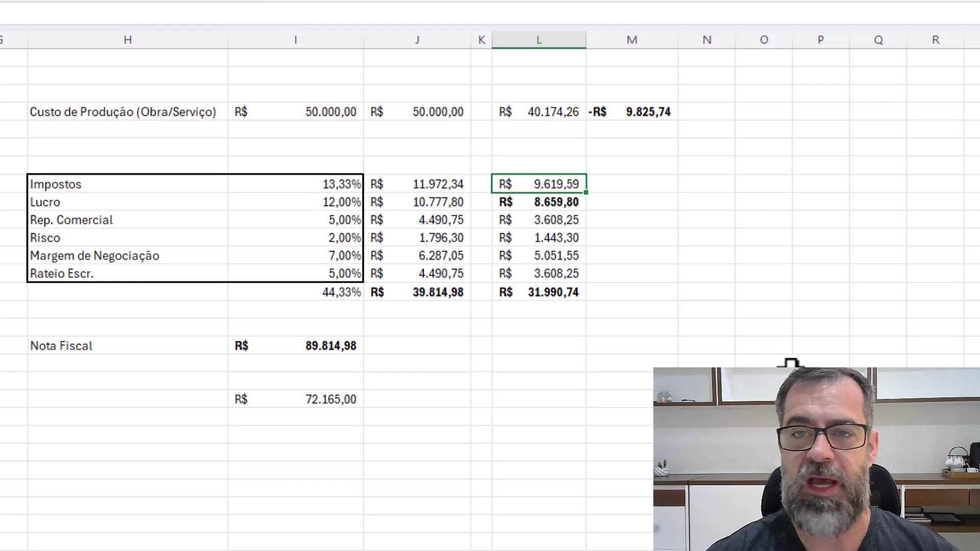
click(565, 221)
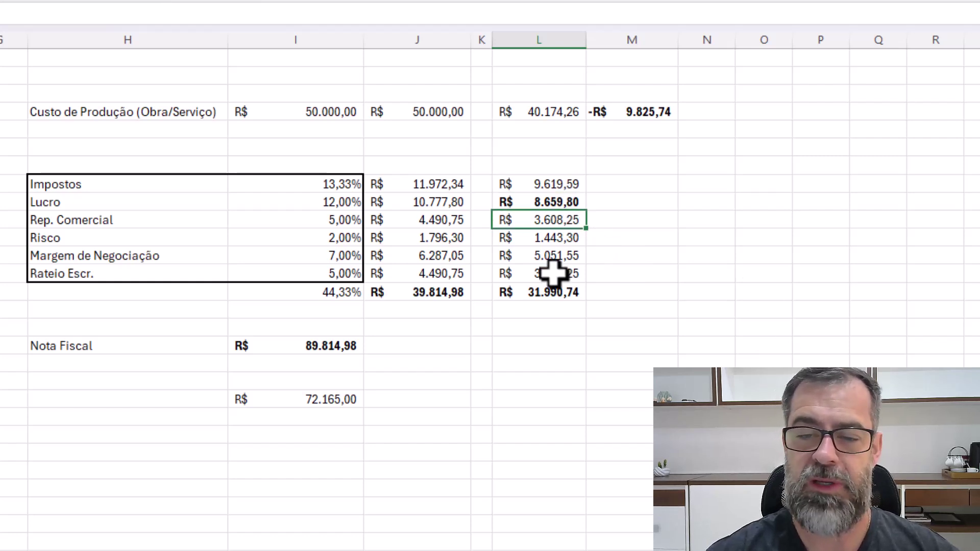
drag(545, 239, 547, 265)
click(681, 220)
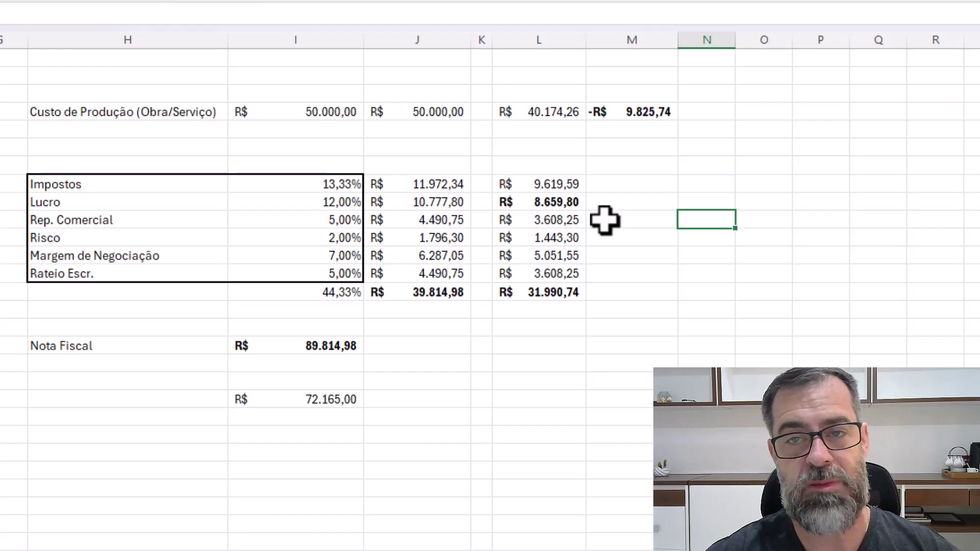
click(546, 275)
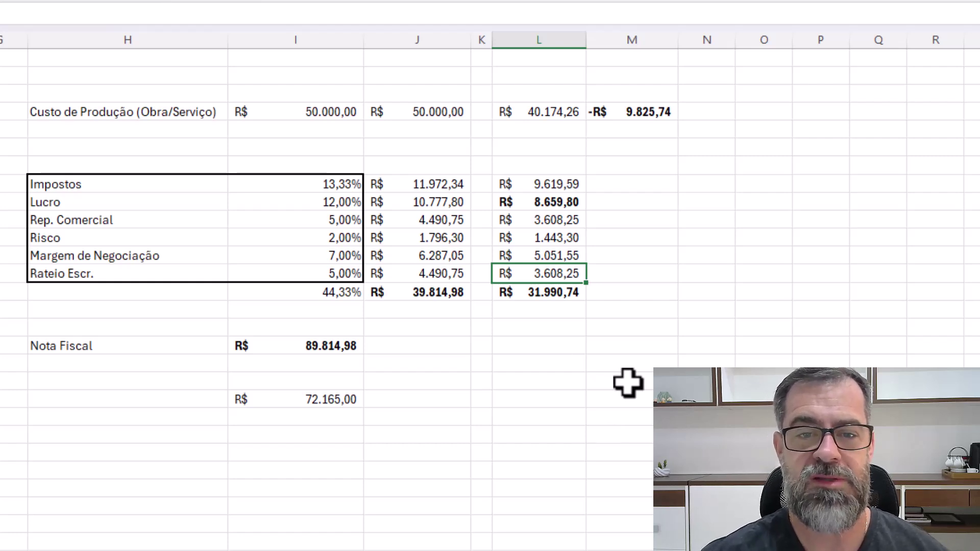
drag(335, 186, 335, 294)
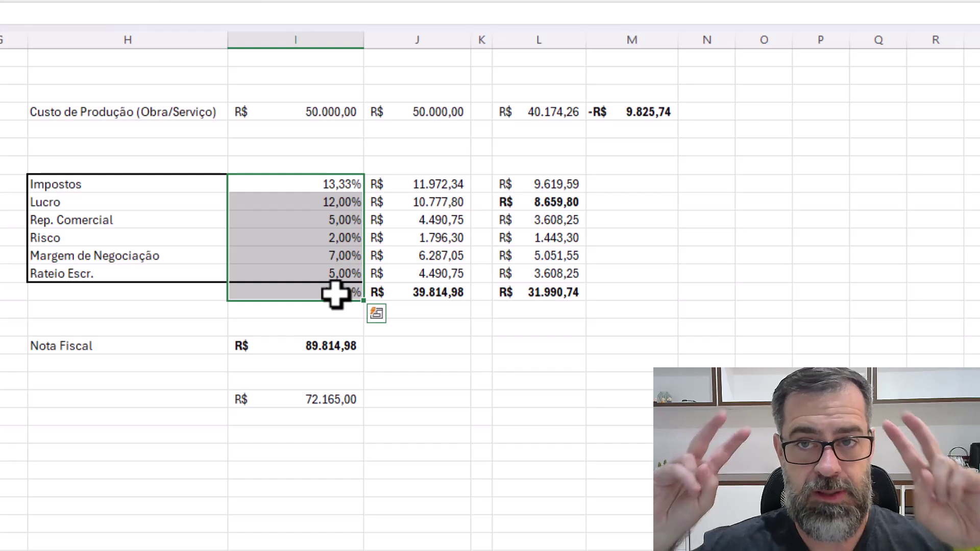
click(333, 111)
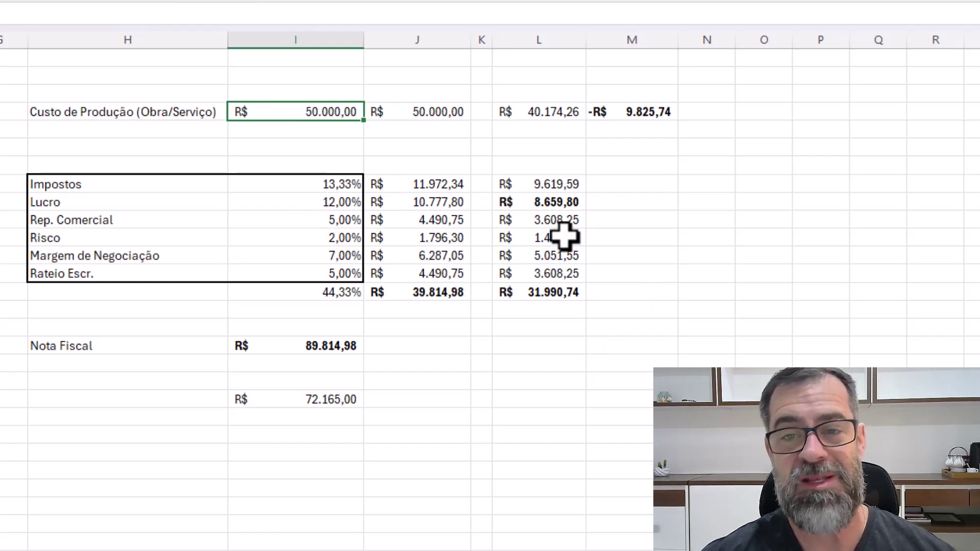
click(541, 40)
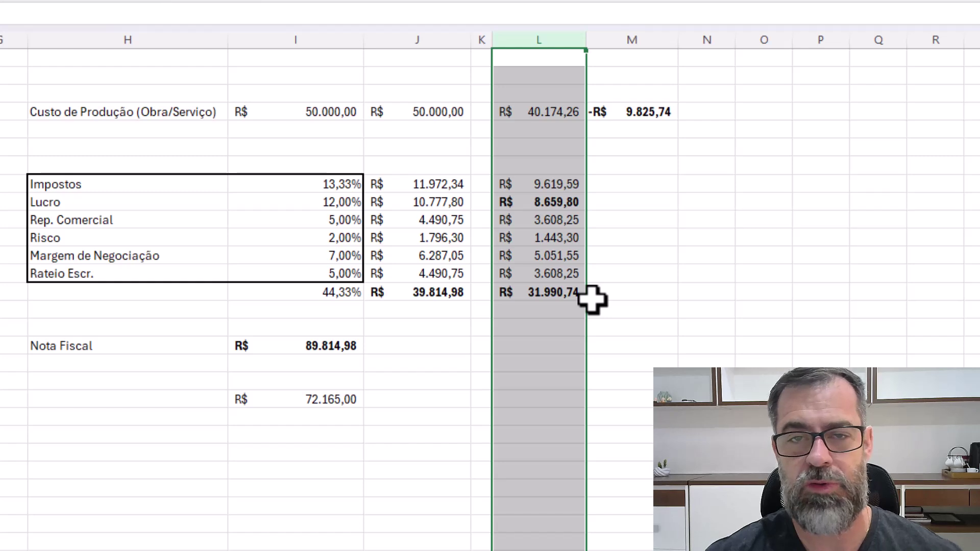
click(619, 312)
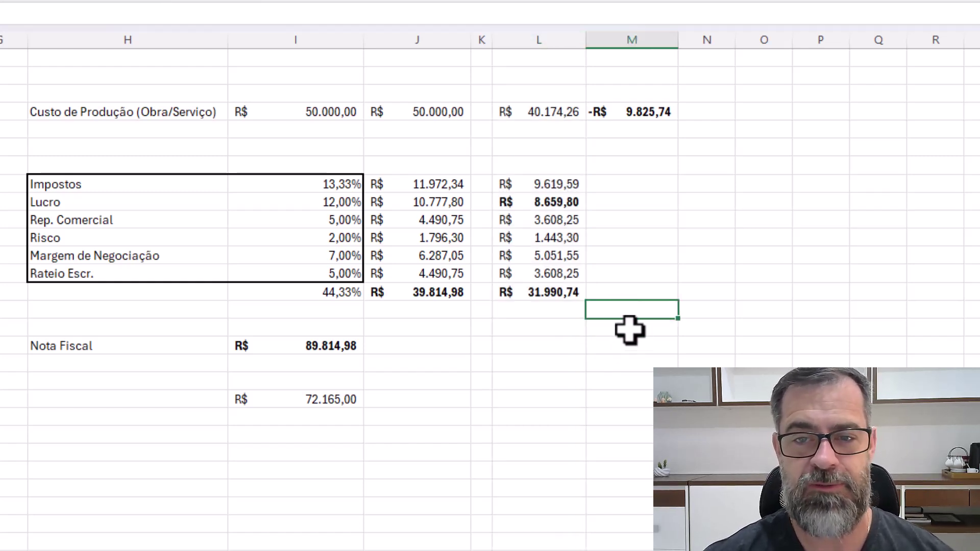
Clear the comparison breakdown in L3:M14 and the comparison price in row 20.
drag(538, 90, 639, 302)
key(Delete)
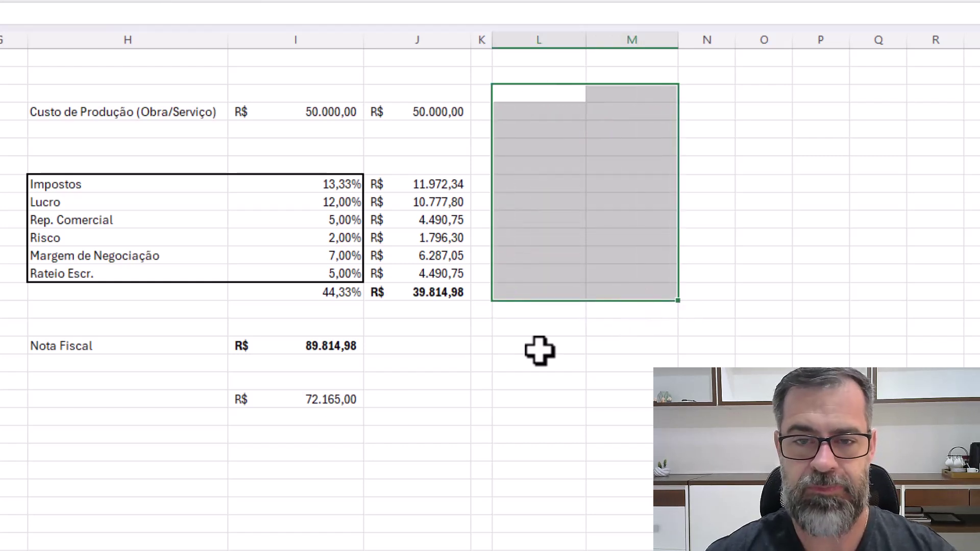
drag(173, 400, 311, 400)
key(Delete)
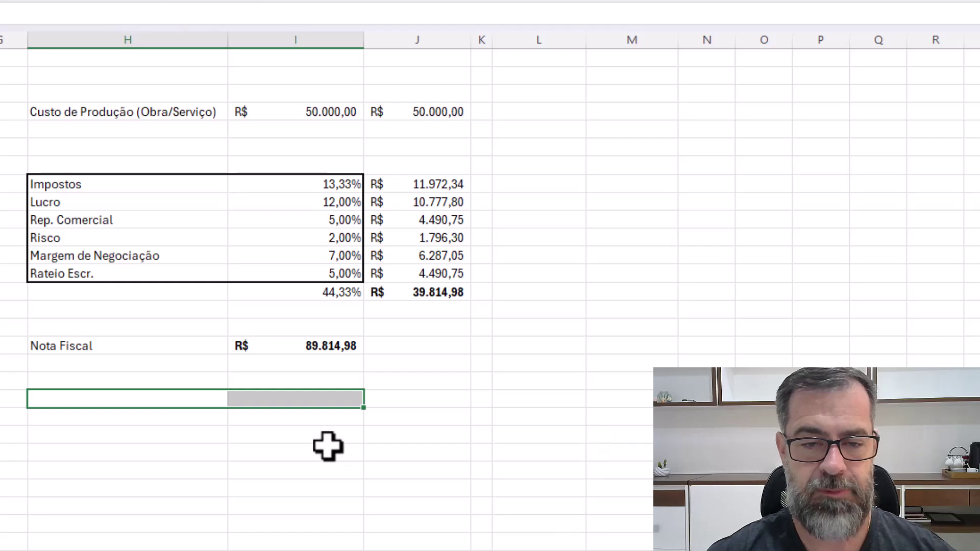
Divide the Nota Fiscal by the production cost in I18 with =I17/I4, and format the multiplier to four decimal places.
click(302, 346)
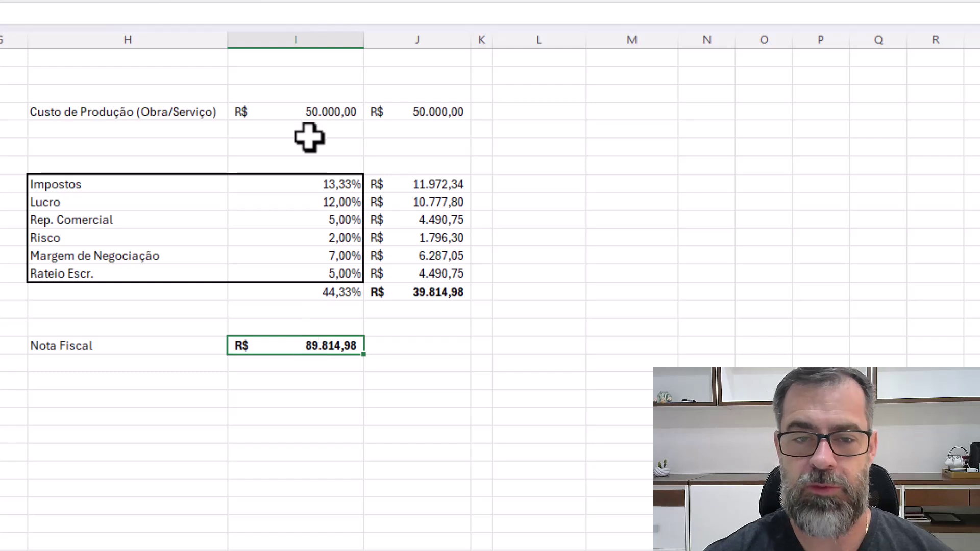
click(309, 363)
text(=)
click(325, 345)
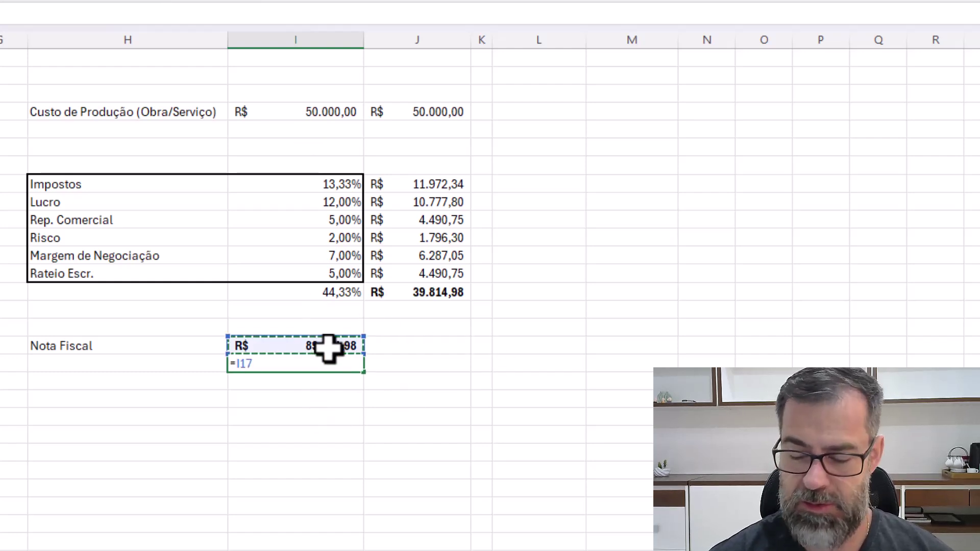
text(/)
click(316, 111)
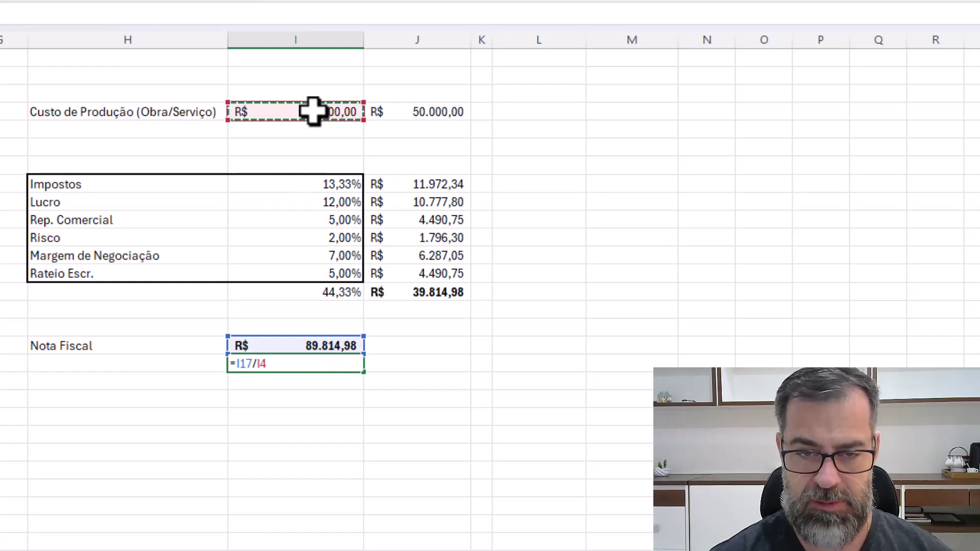
key(Return)
click(328, 364)
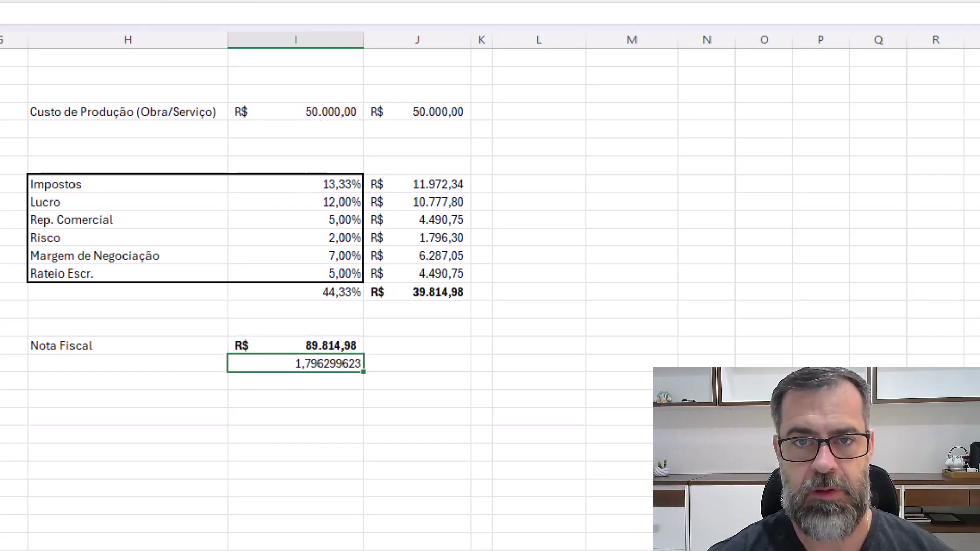
key(ctrl+shift+1)
key(alt+h+0)
key(alt+h+0)
click(424, 415)
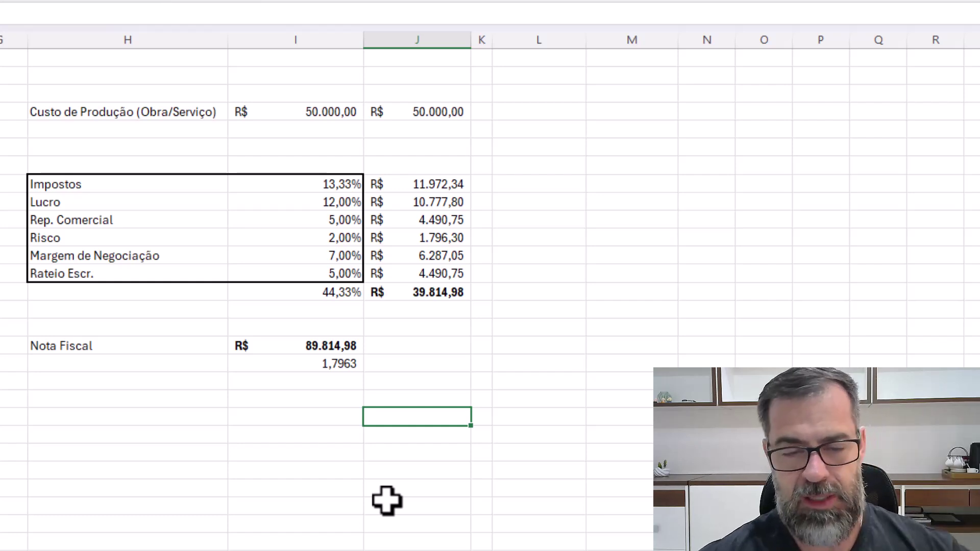
Calculate the markup percentage in J18 with =1-I18 and apply the percentage format.
click(386, 364)
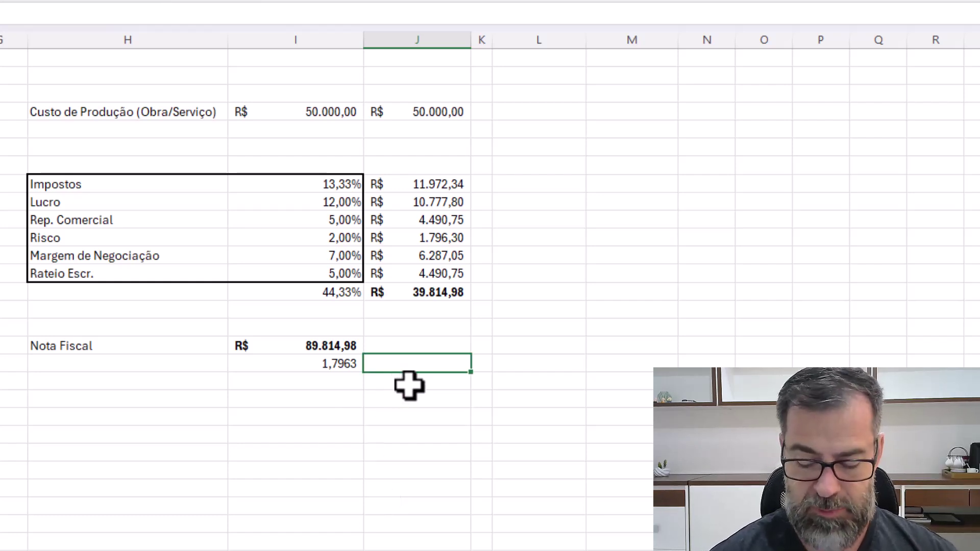
text(=1-*)
key(BackSpace)
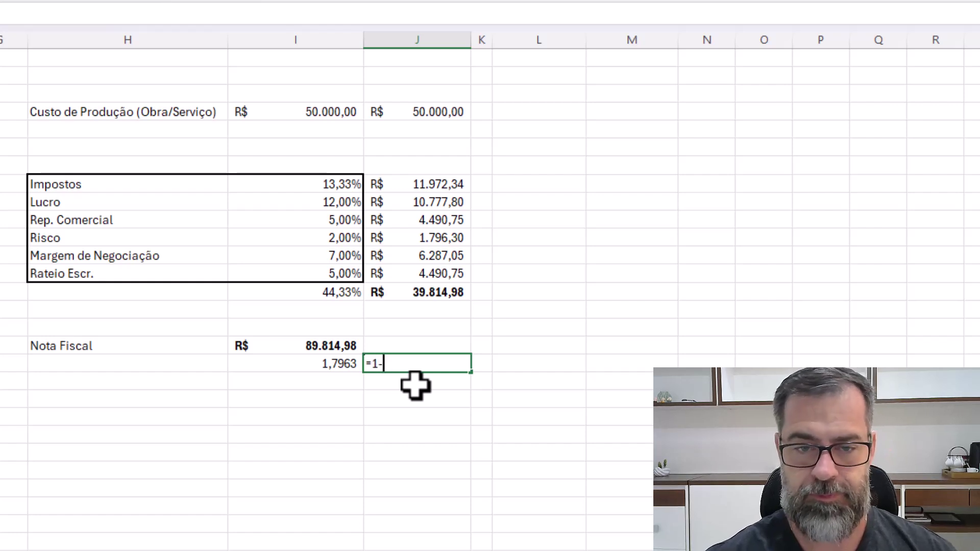
click(338, 363)
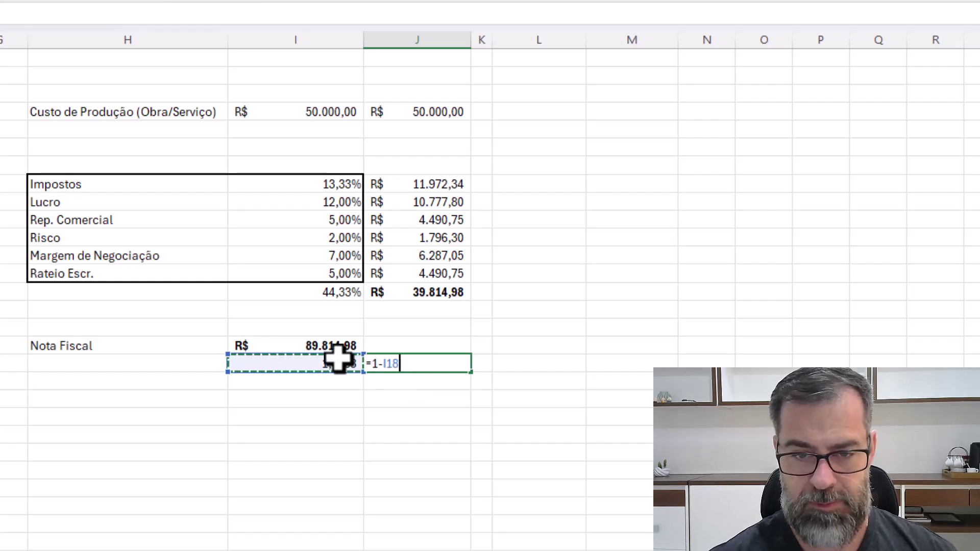
key(Return)
click(444, 364)
key(ctrl+shift+5)
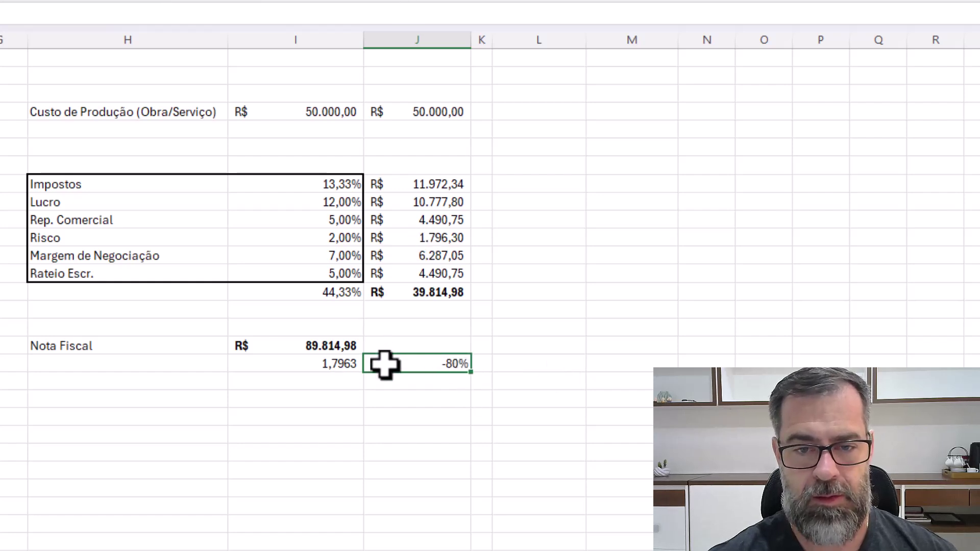
Invert the sign of the J18 formula with =-(1-I18) and show the percentage with two decimal places.
key(F2)
key(Left)
key(Left)
key(Left)
key(Left)
key(Left)
text(-()
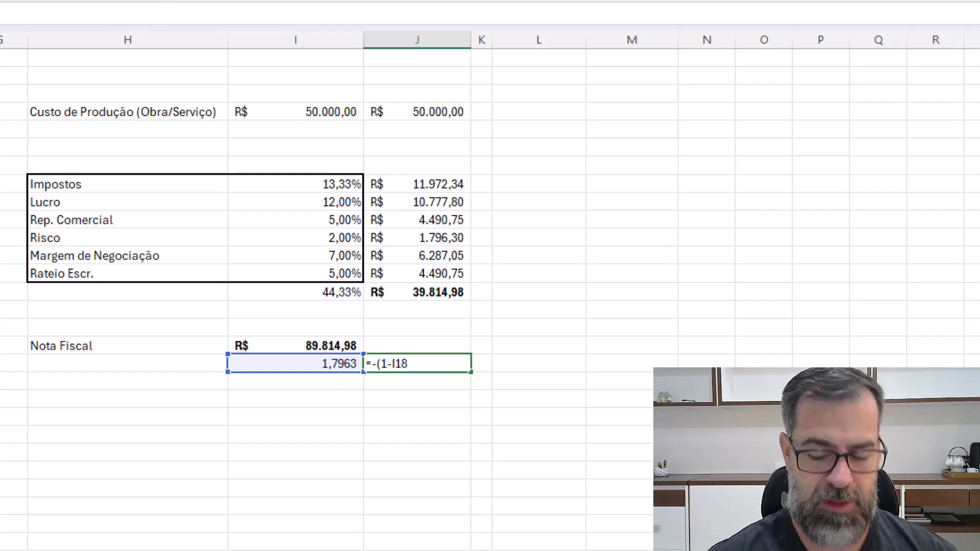
key(Return)
click(447, 364)
click(419, 1)
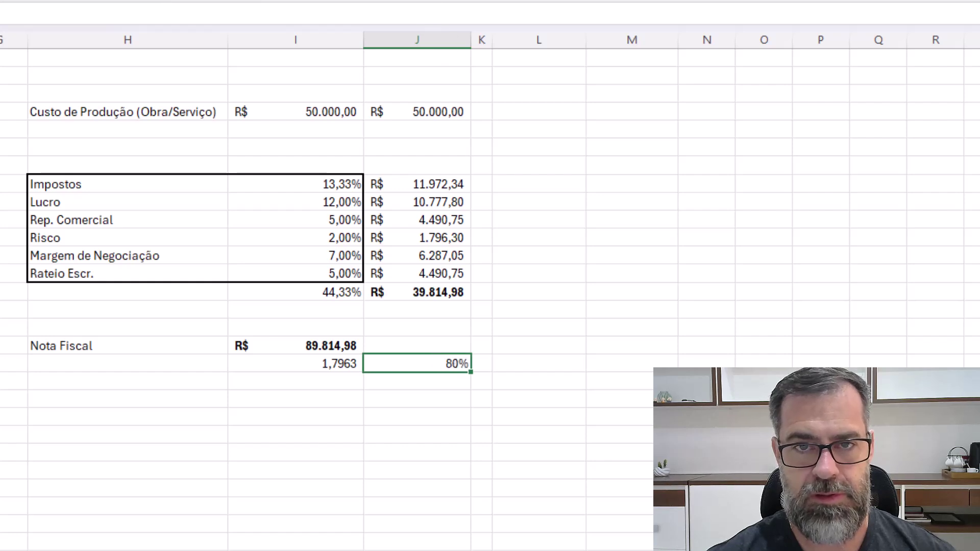
click(419, 1)
click(419, 0)
click(406, 433)
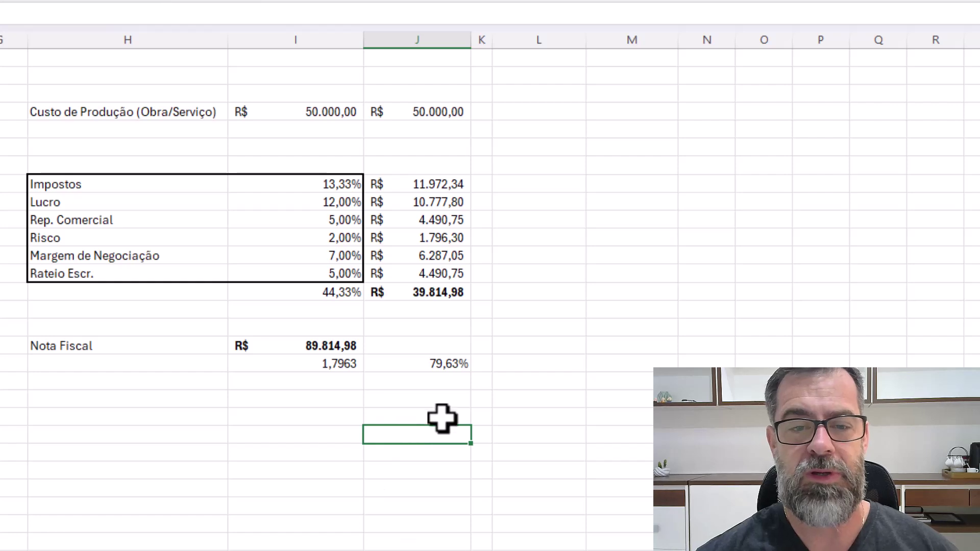
click(309, 291)
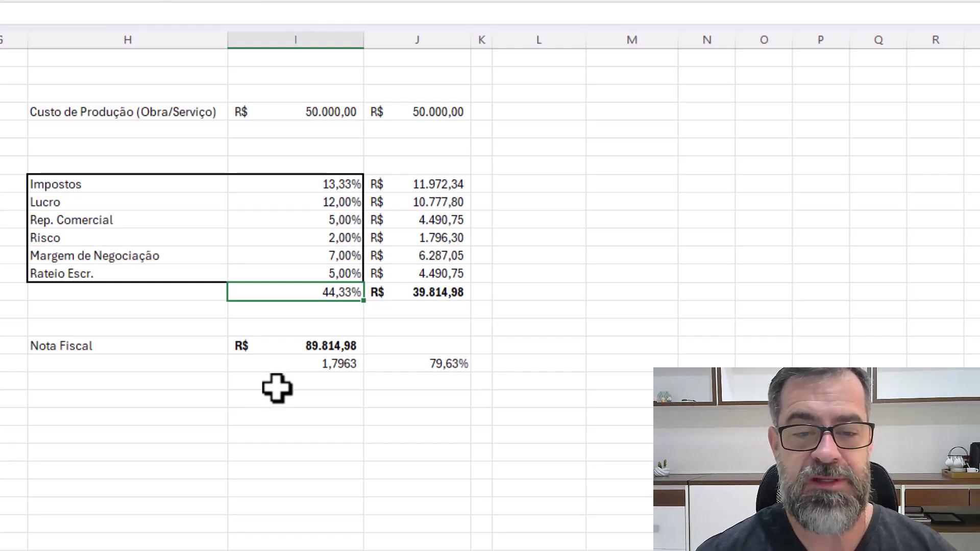
click(309, 342)
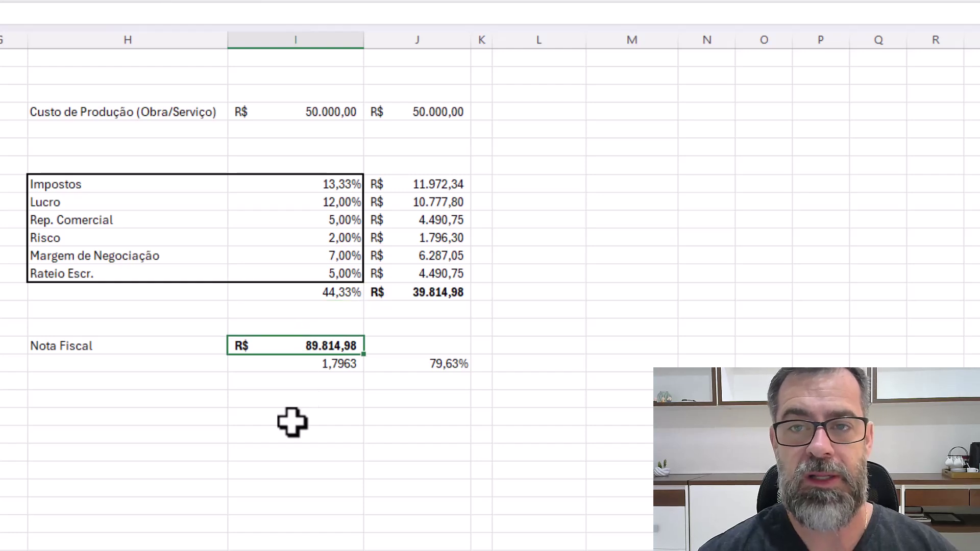
drag(336, 190, 338, 269)
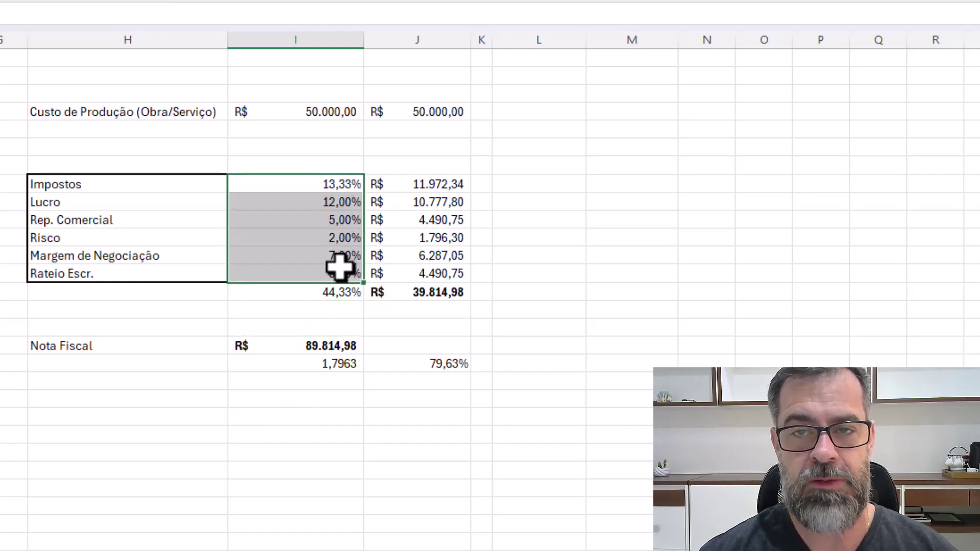
click(321, 111)
Fill the rates in I8:I13 with yellow and the production cost in I4 with light blue.
drag(328, 176, 323, 273)
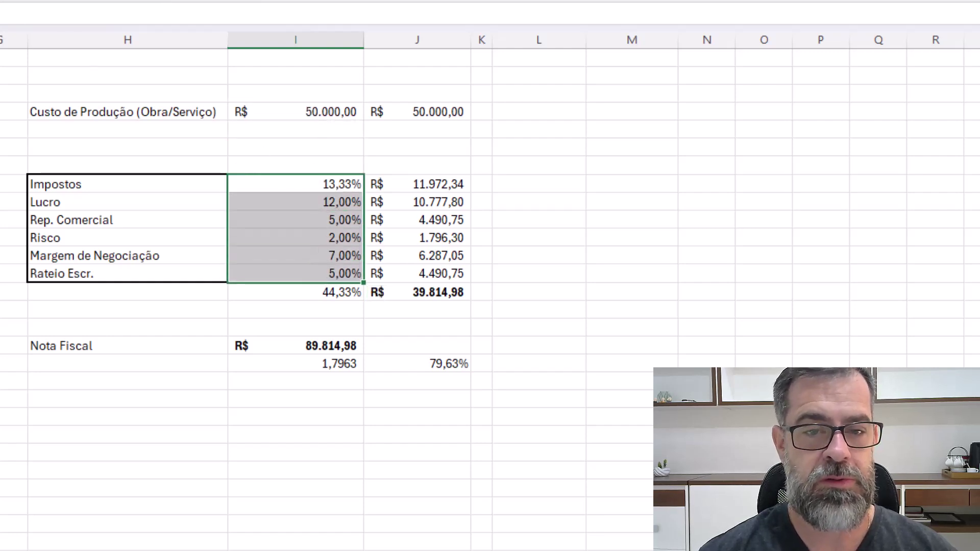
click(31, 1)
click(304, 108)
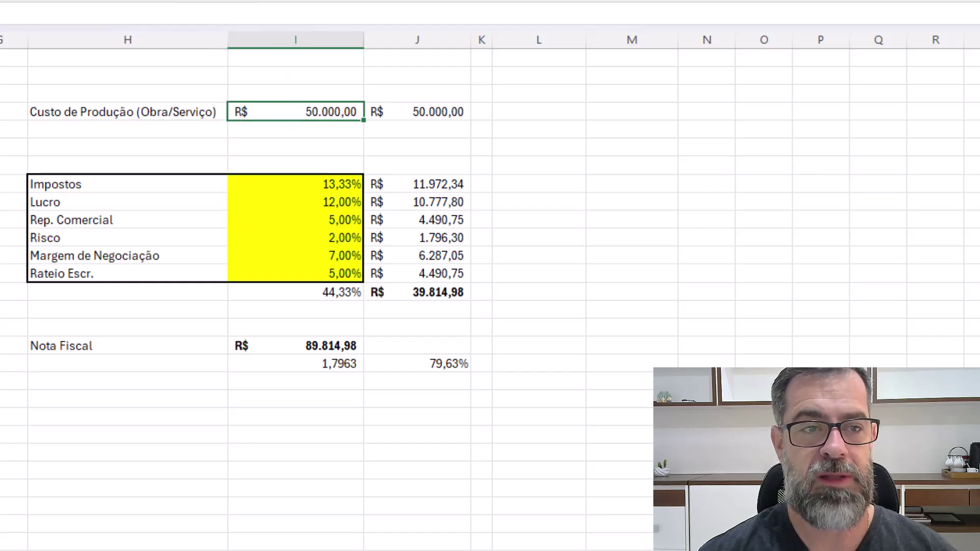
click(3, 1)
click(40, 102)
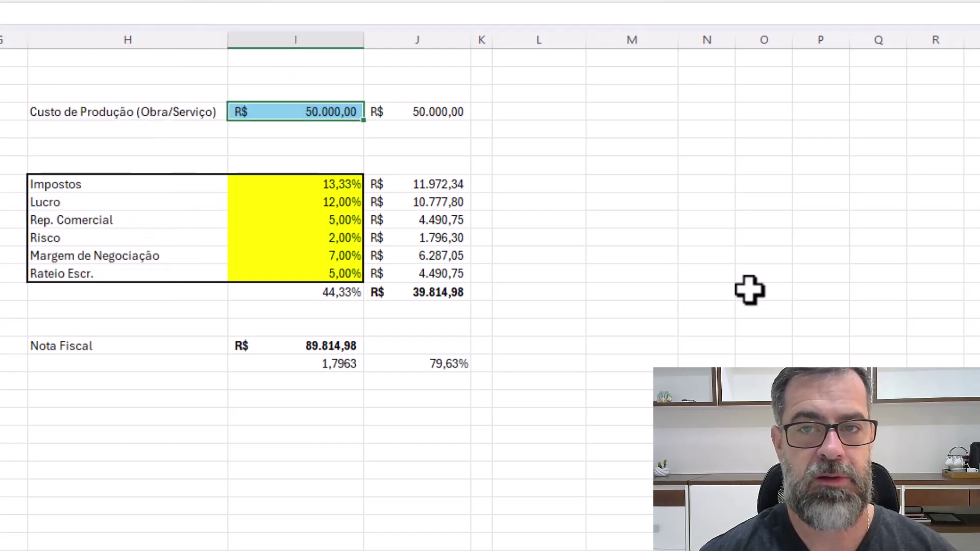
click(339, 345)
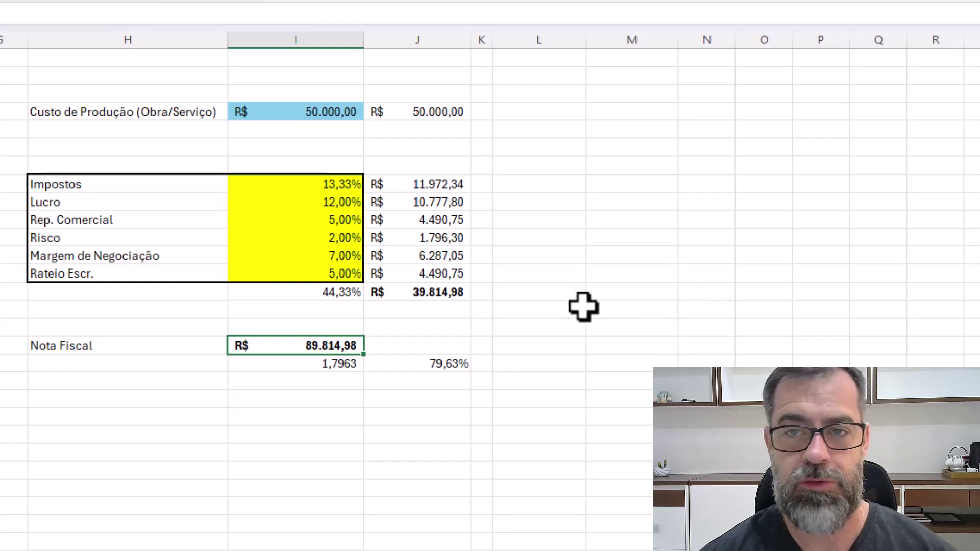
Remove the fill color from the production cost in I4 and the rates in I8:I13.
click(324, 112)
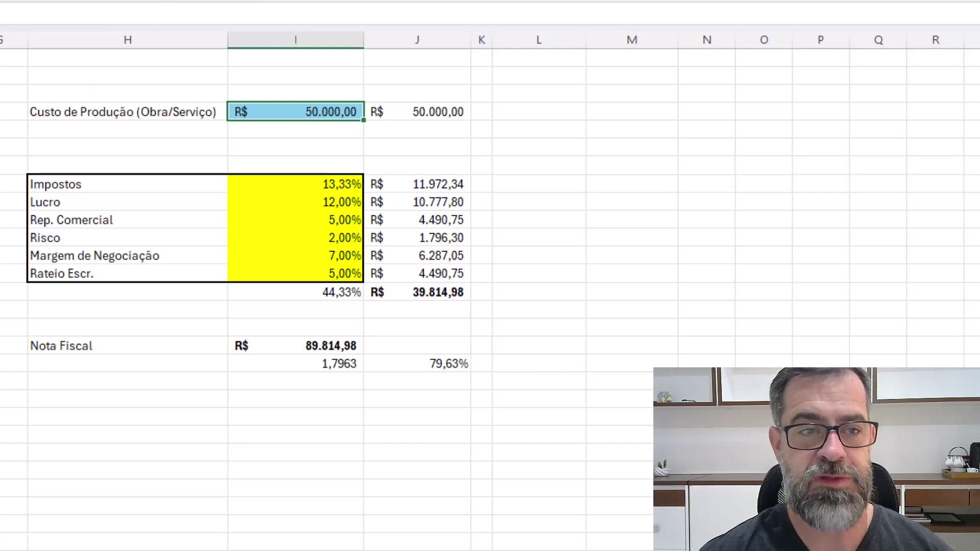
click(0, 1)
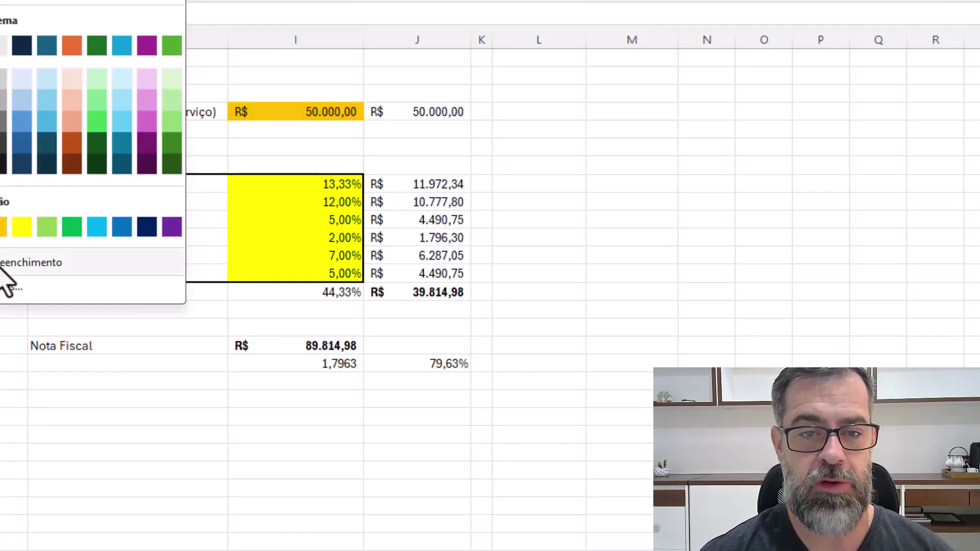
key(Escape)
drag(328, 185, 321, 276)
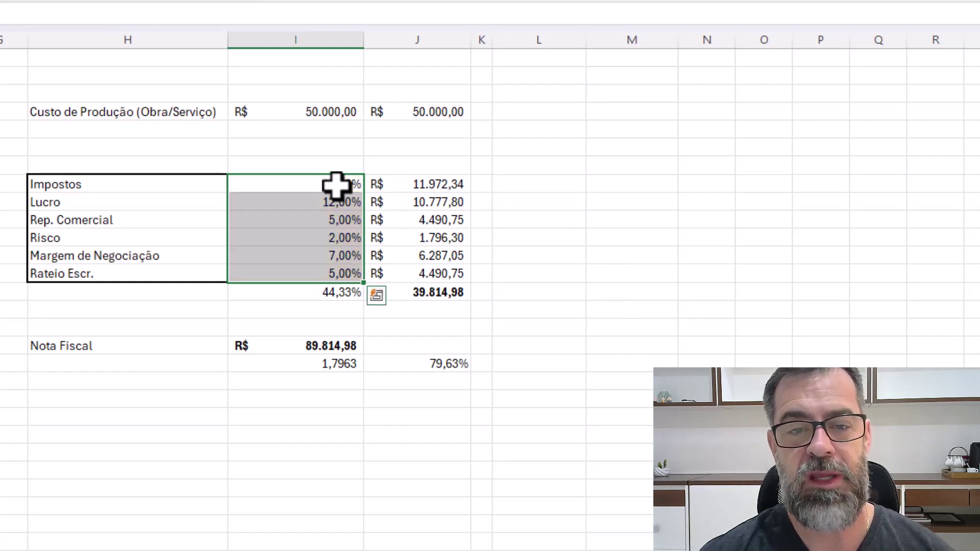
drag(339, 186, 325, 276)
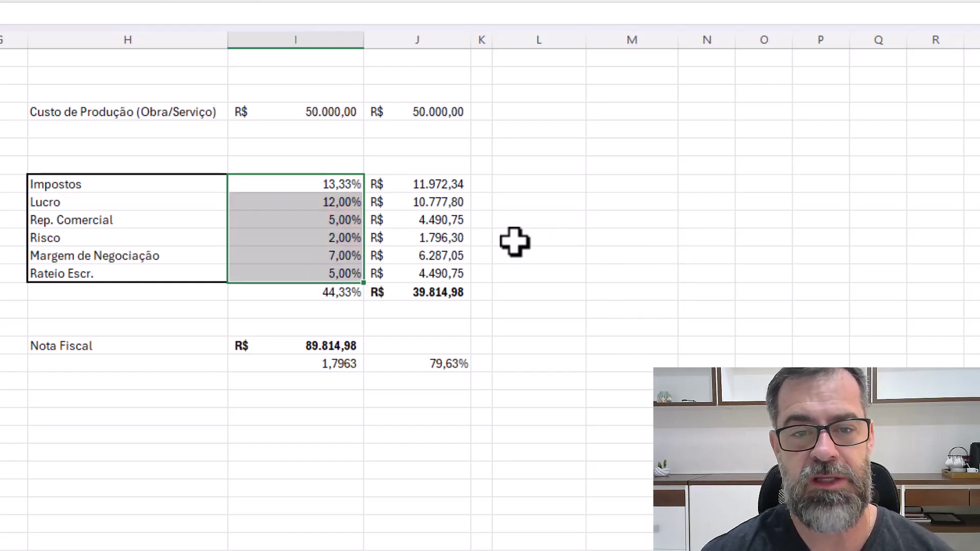
click(321, 187)
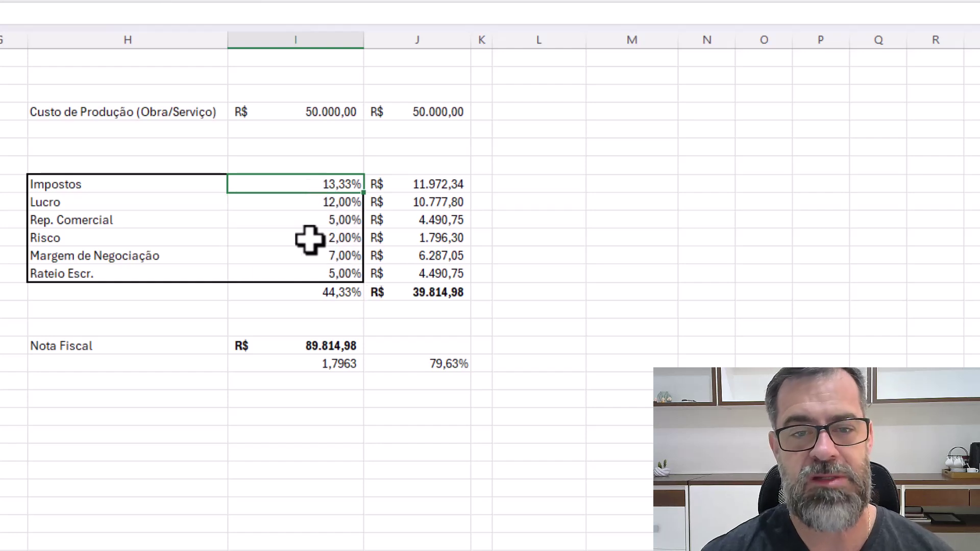
click(324, 202)
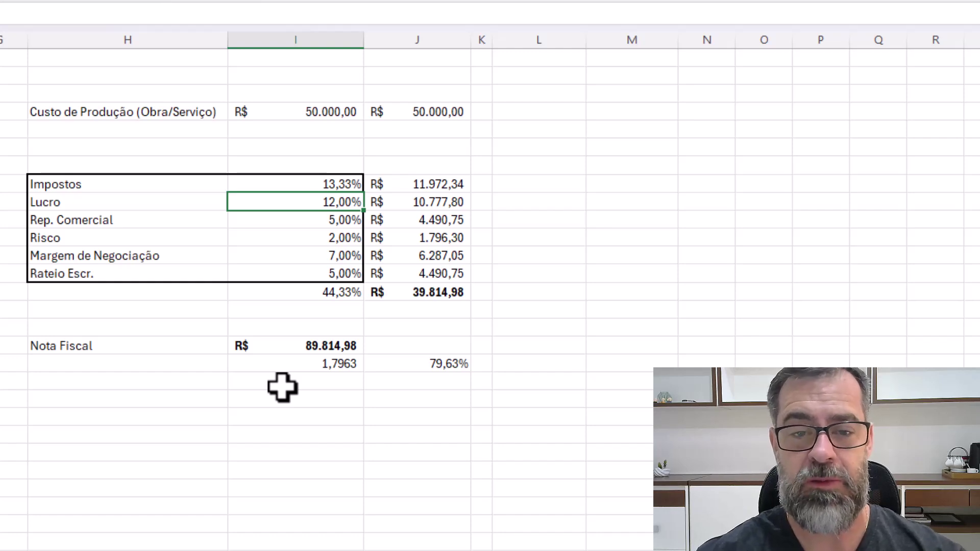
Fill the Margem de Negociação label and rate in H12:I12 with a pale blue theme color.
click(94, 255)
drag(95, 255, 255, 256)
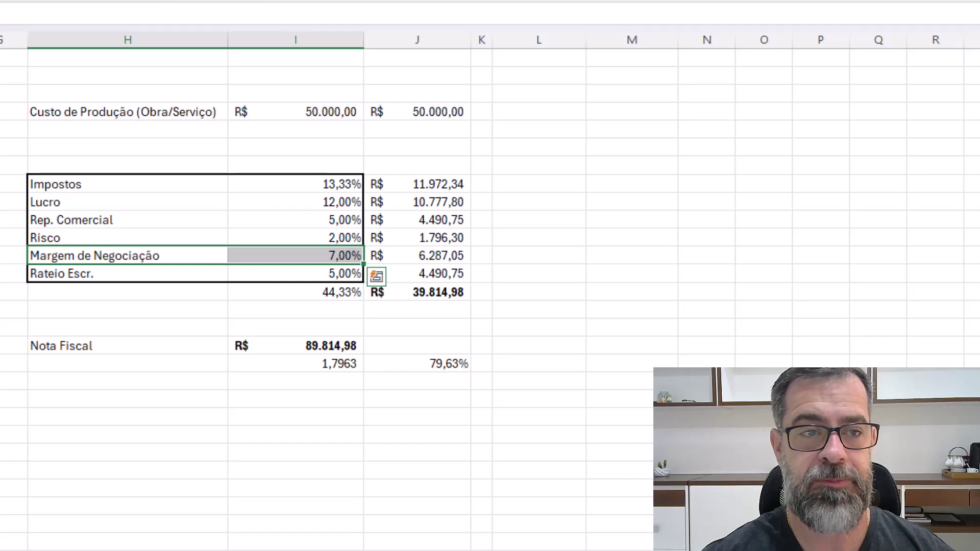
click(16, 1)
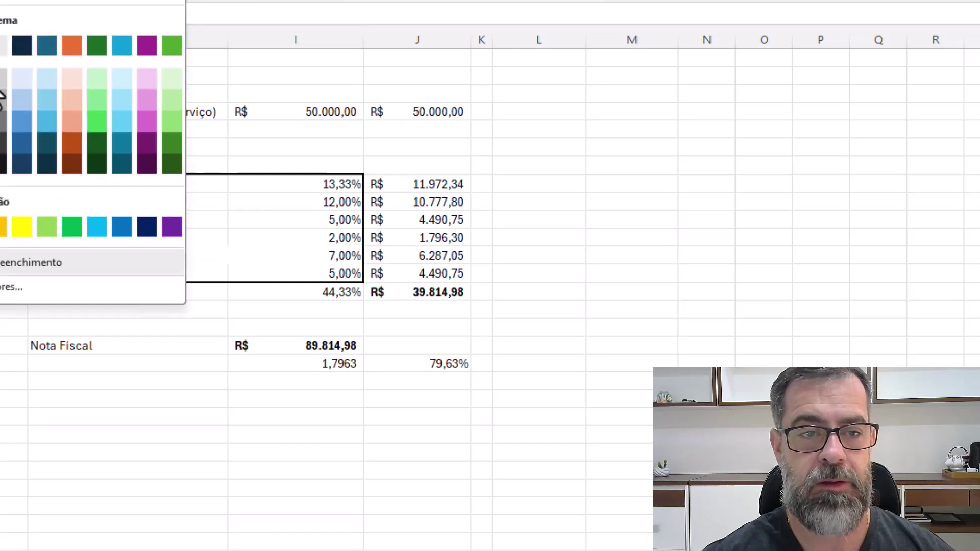
click(15, 79)
click(291, 452)
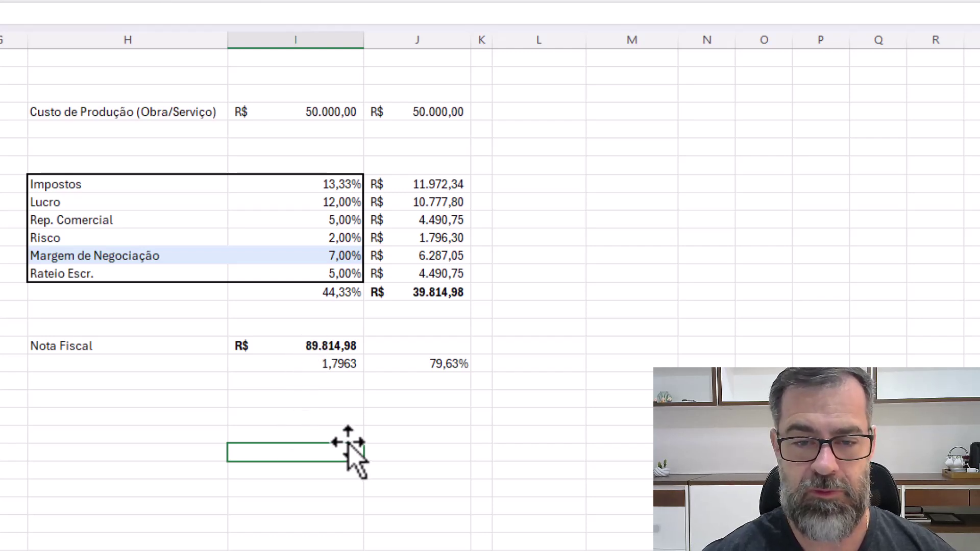
Try to copy the Nota Fiscal amount from I17 into L17 with a regular paste.
click(551, 345)
click(317, 347)
key(ctrl+c)
click(505, 338)
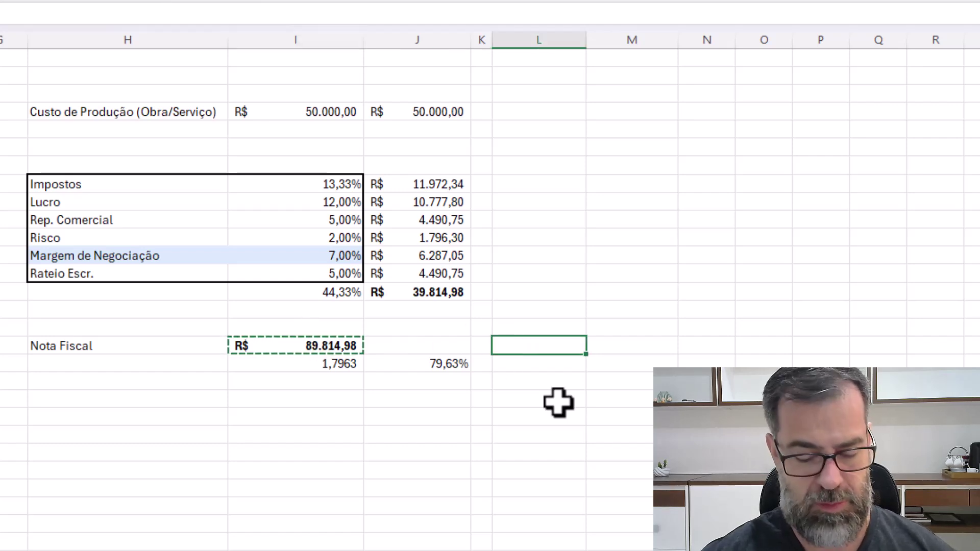
key(ctrl+v)
key(Escape)
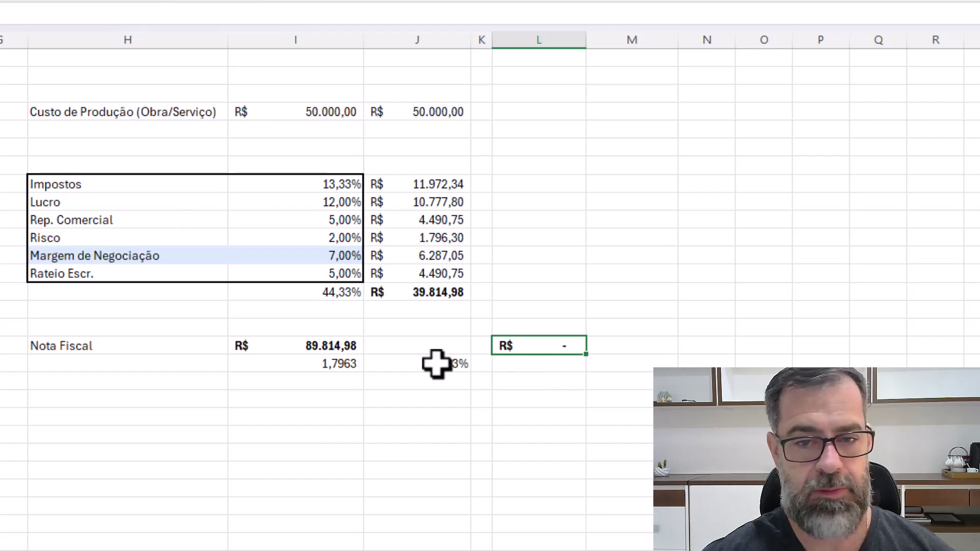
Copy the Nota Fiscal amount from I17 into L17 as a fixed value instead of a formula.
click(281, 350)
key(ctrl+c)
click(547, 350)
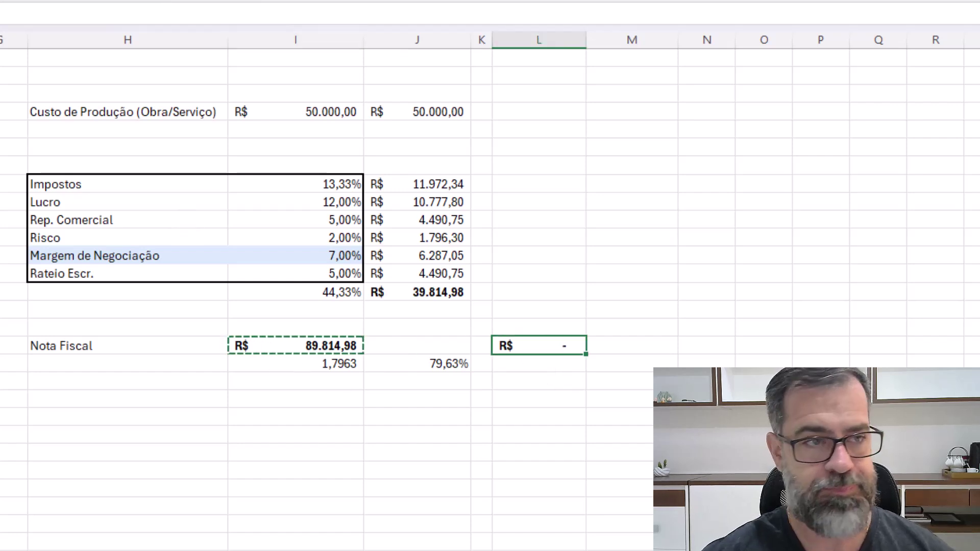
key(ctrl+v)
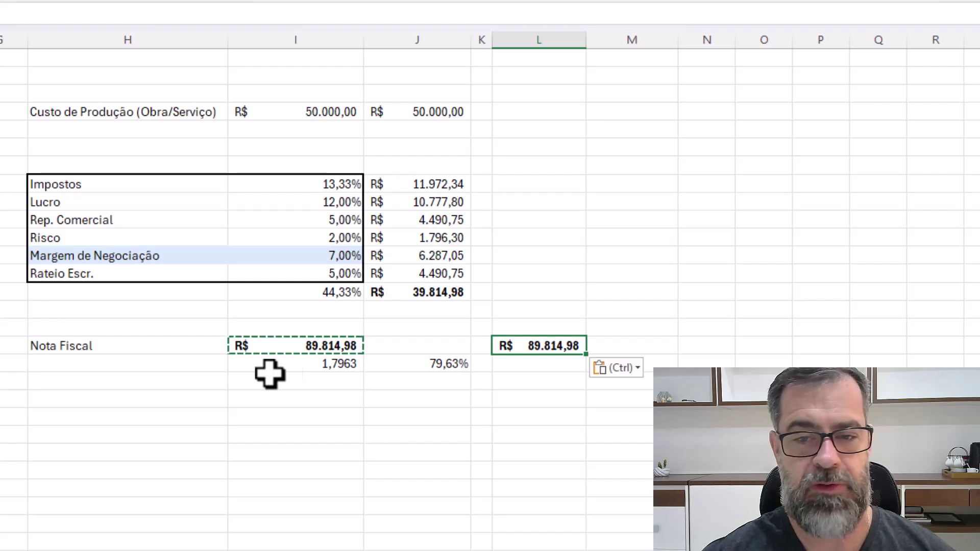
click(541, 417)
key(Escape)
click(534, 348)
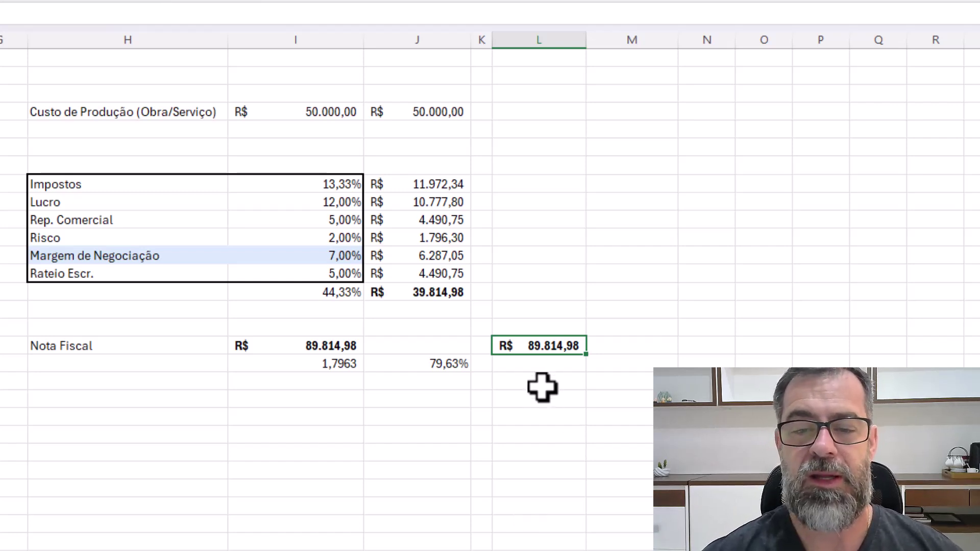
click(544, 365)
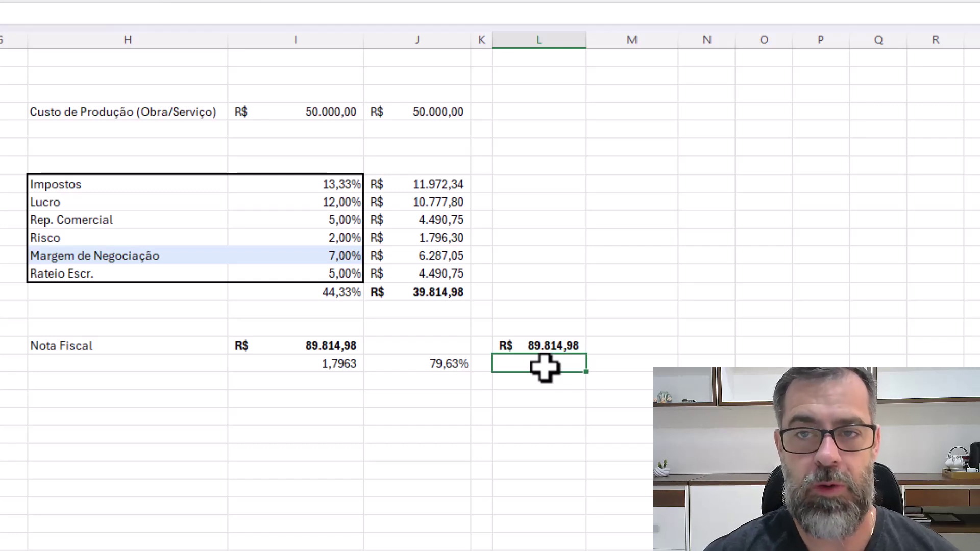
Set the Margem de Negociação rate in I12 to 0%.
click(343, 254)
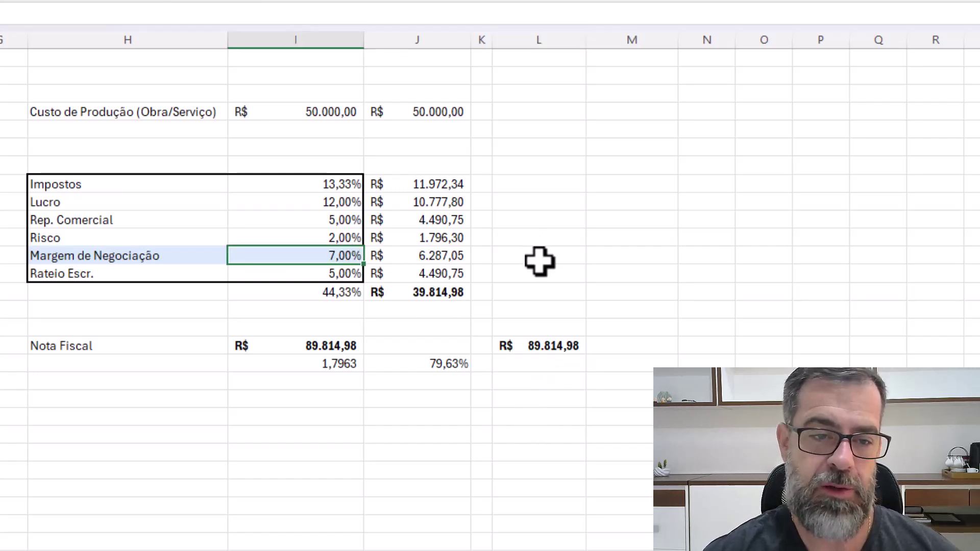
text(0)
key(Return)
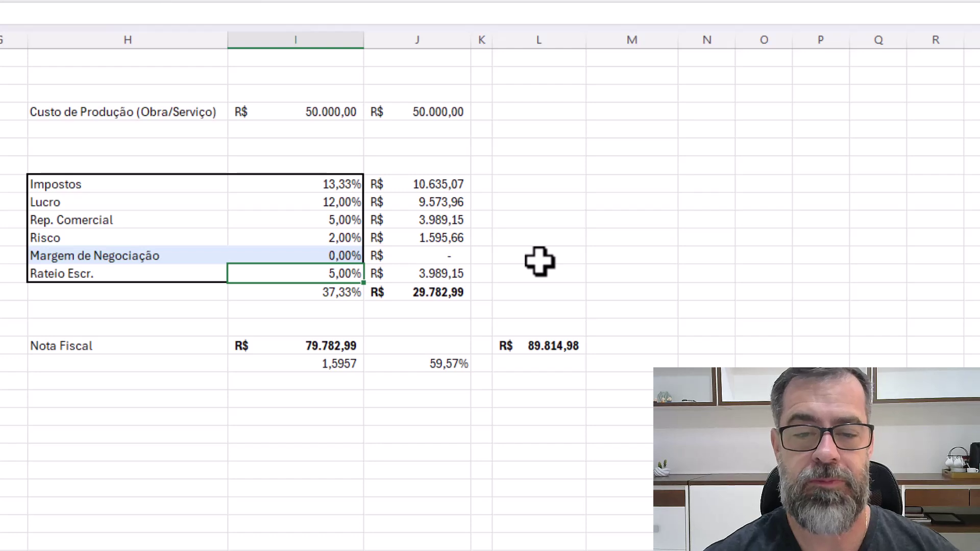
Copy the Nota Fiscal amount from I17 into L18 as a fixed value.
click(335, 343)
key(ctrl+c)
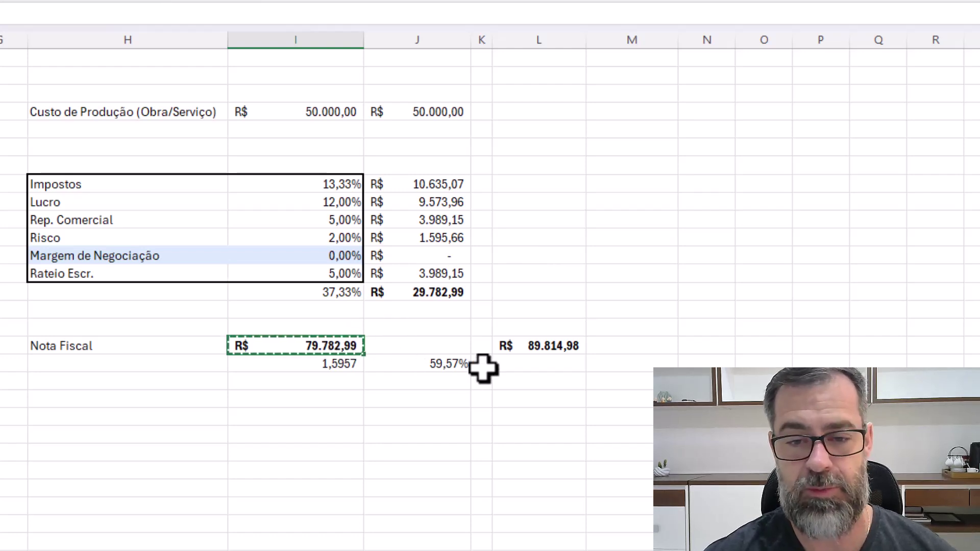
click(501, 361)
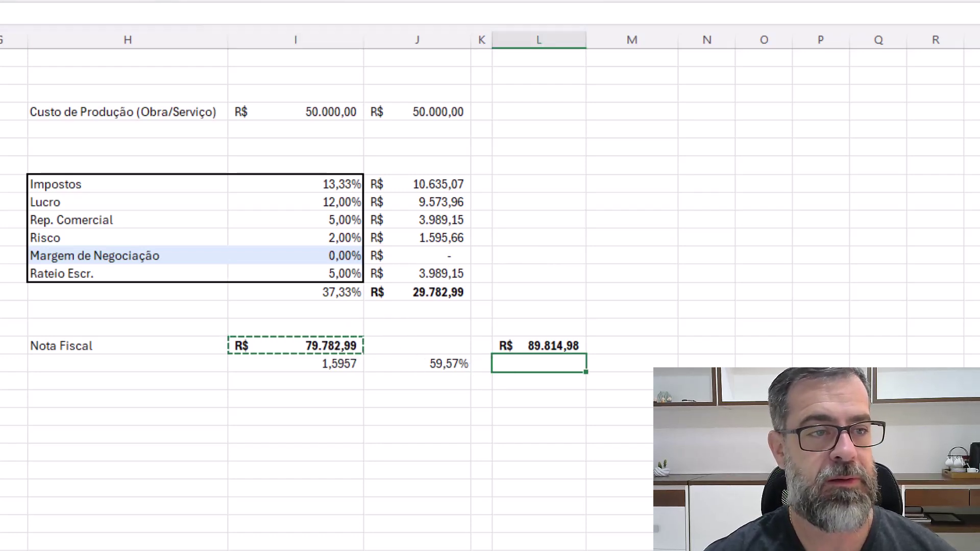
key(ctrl+shift+v)
click(561, 415)
key(Escape)
Copy the currency formatting of L17 onto L18 and select both Nota Fiscal amounts for comparison.
click(535, 346)
key(alt+h)
key(f)
key(p)
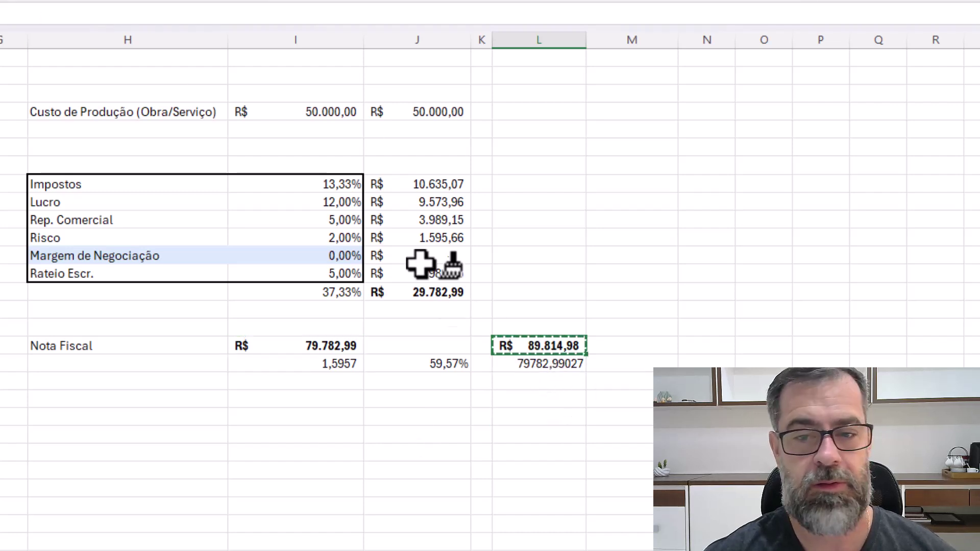
click(501, 362)
click(536, 258)
key(Down)
key(Down)
key(Down)
drag(561, 346, 561, 363)
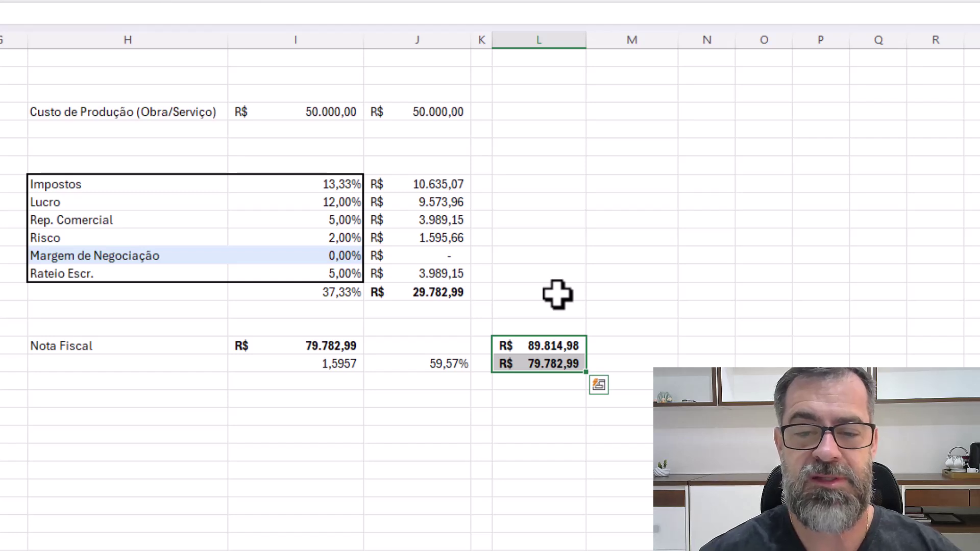
Clear the Nota Fiscal comparison amounts in L17:L18 and narrow column L.
click(555, 363)
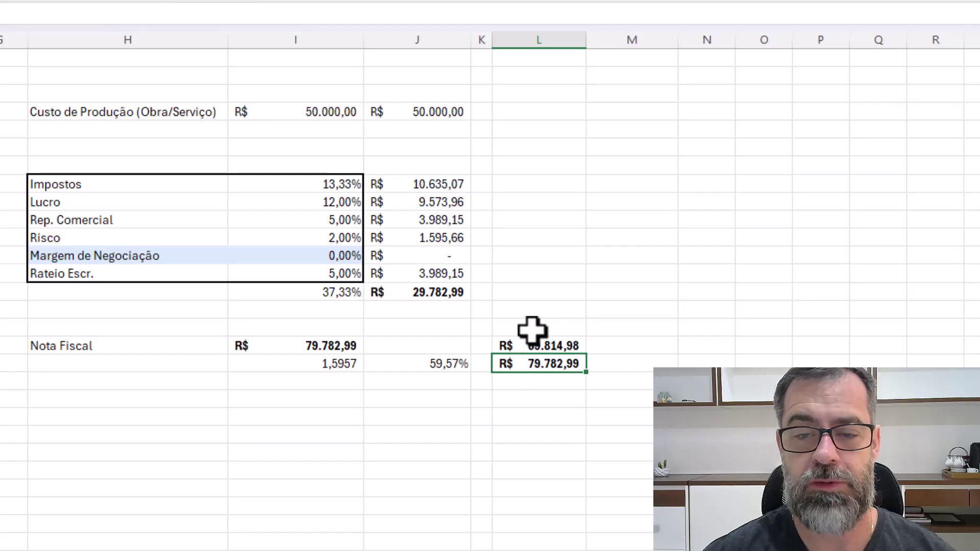
drag(532, 328, 537, 378)
key(Delete)
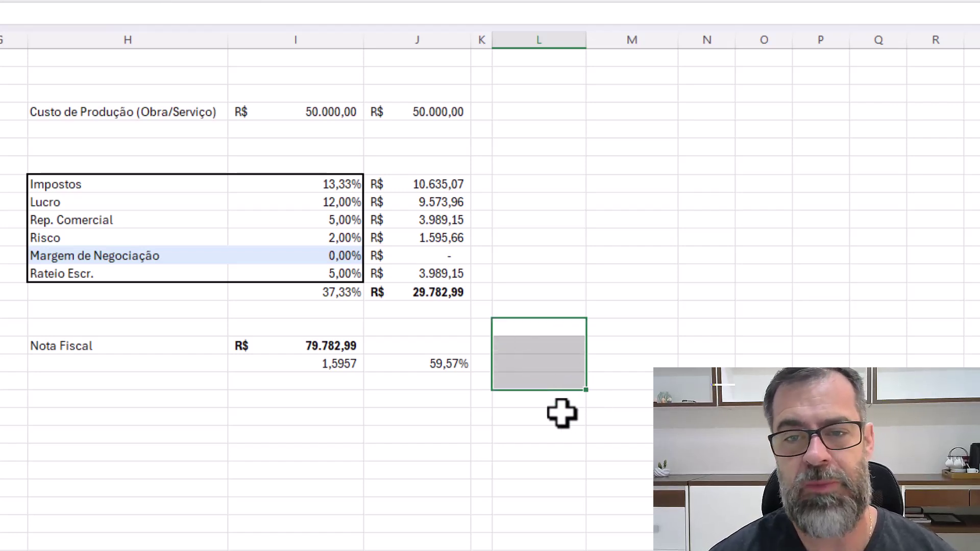
drag(587, 40, 527, 48)
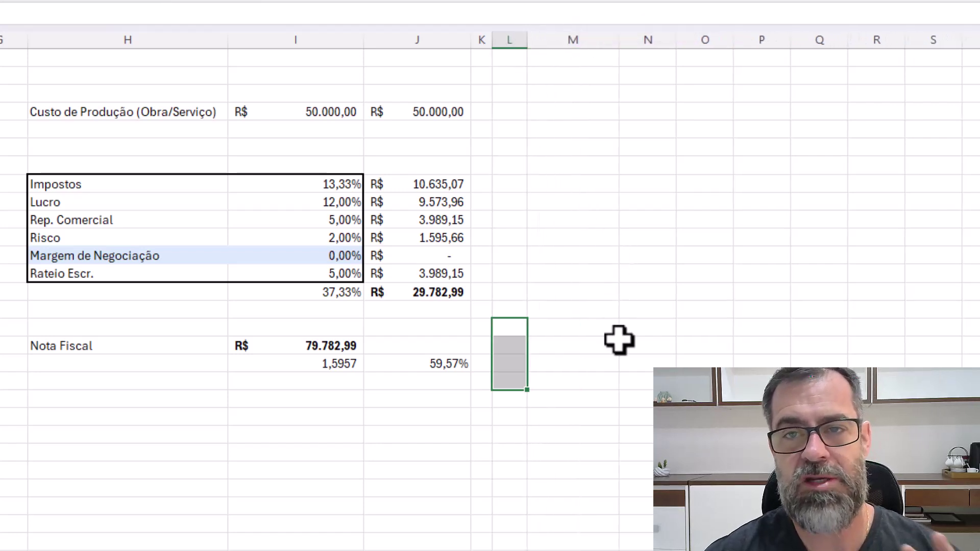
Enter the headers Medição 1, Medição 2 and Medição 3 across M2:O2.
click(584, 94)
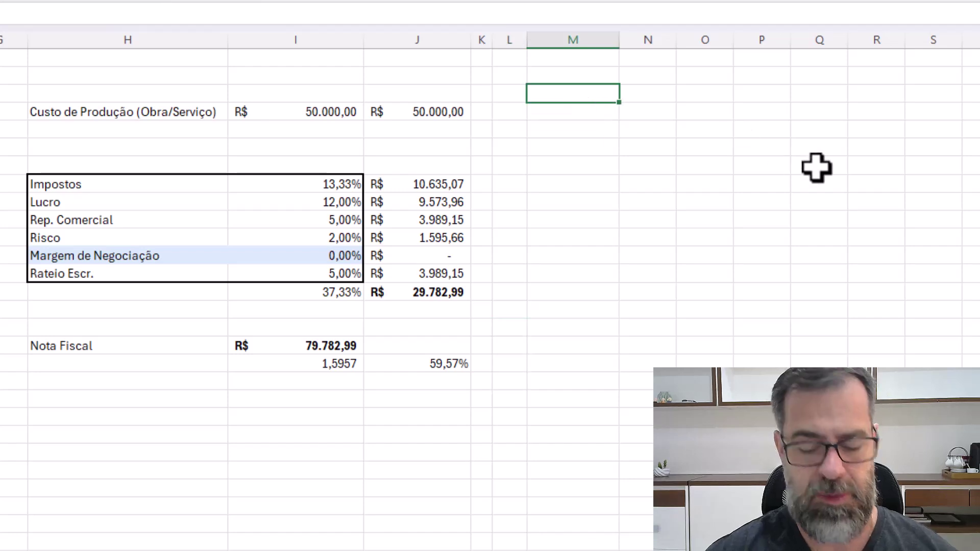
text(Mediç)
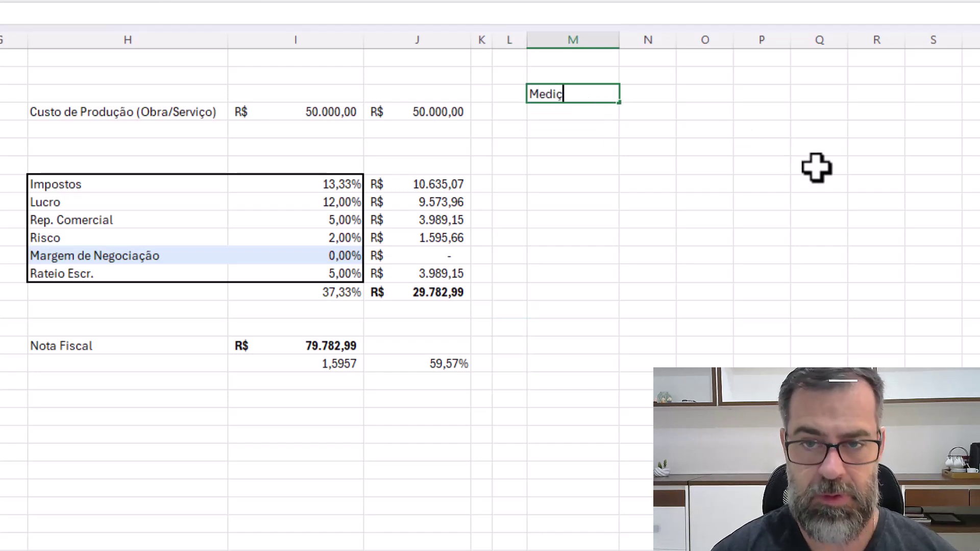
text(ão 1)
key(Tab)
key(shift+Tab)
drag(619, 104, 702, 73)
drag(594, 77, 718, 73)
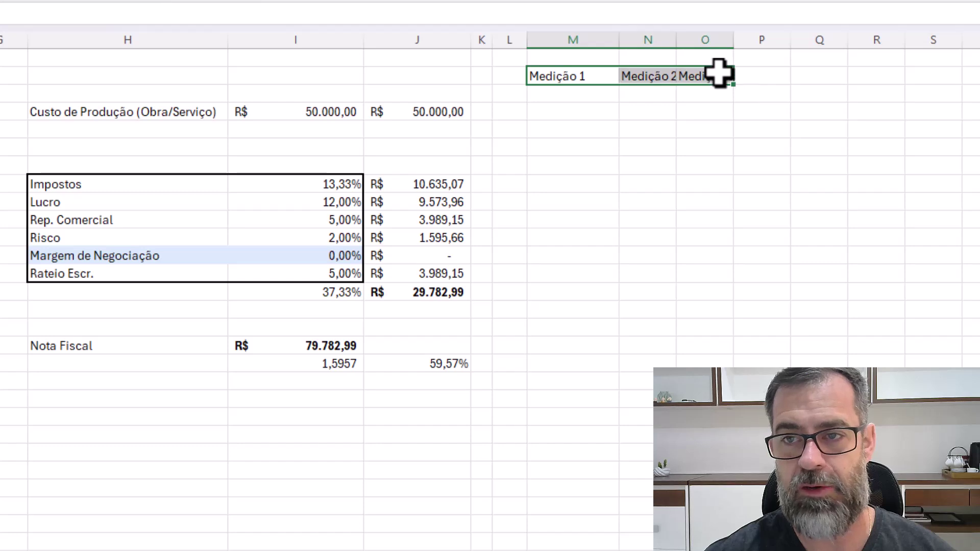
Set the width of columns M to O to 12 and center the Medição headers in M2:O2.
click(816, 1)
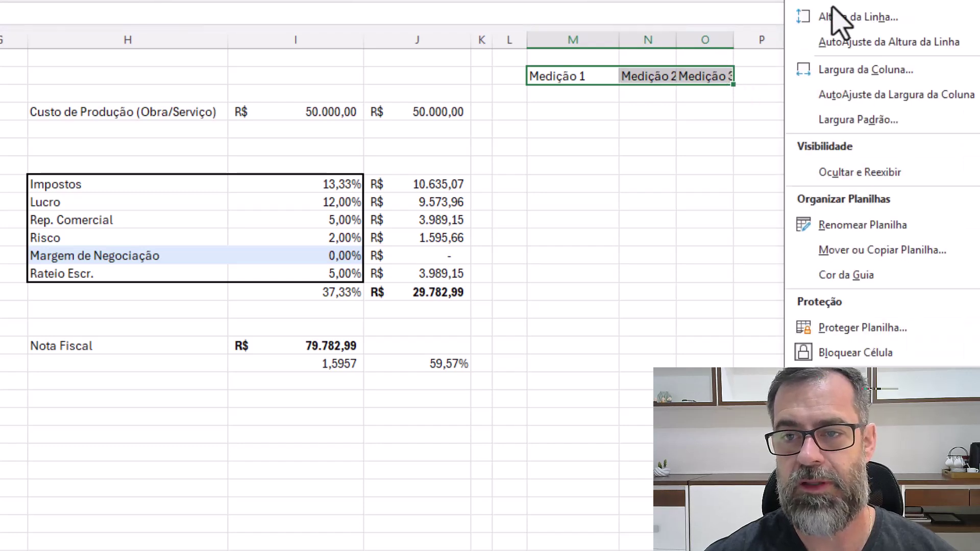
click(844, 72)
text(12)
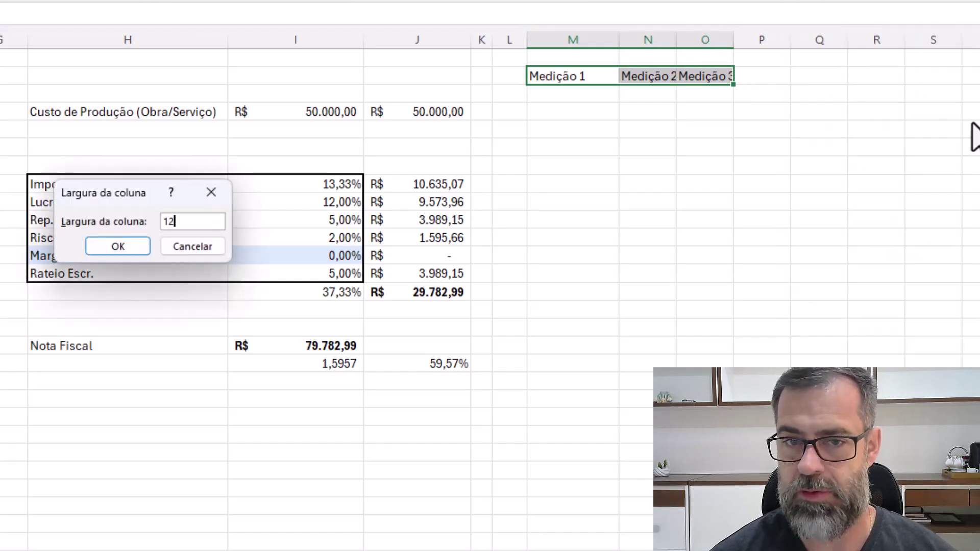
key(Return)
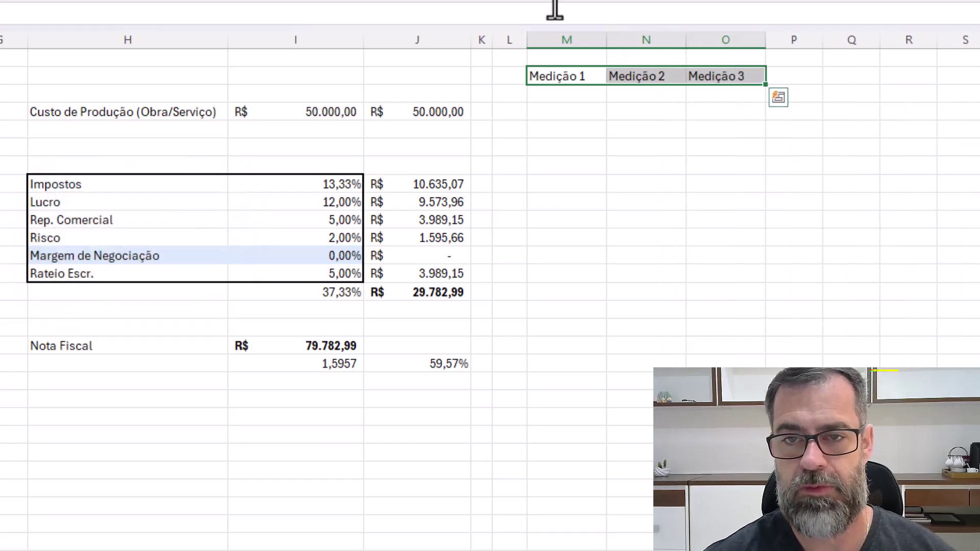
click(153, 1)
click(715, 145)
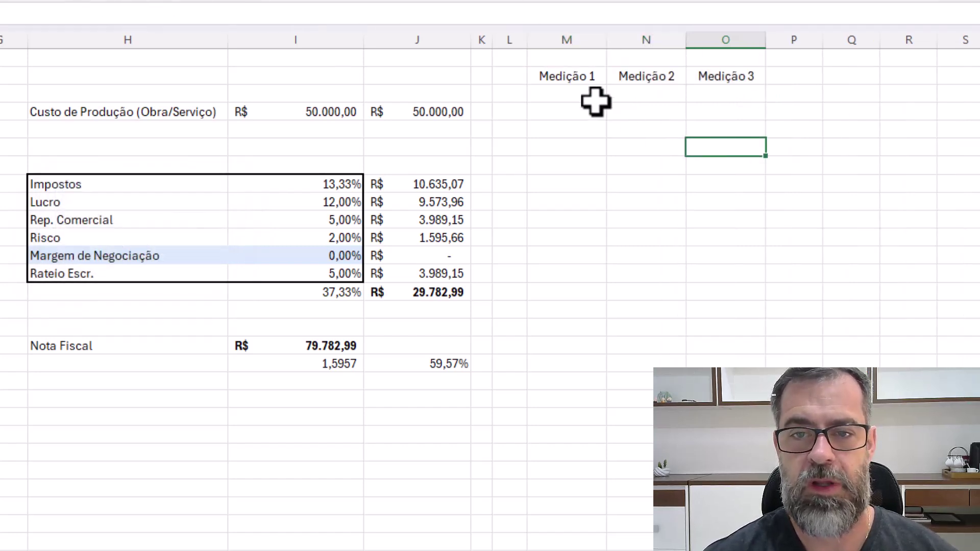
click(575, 97)
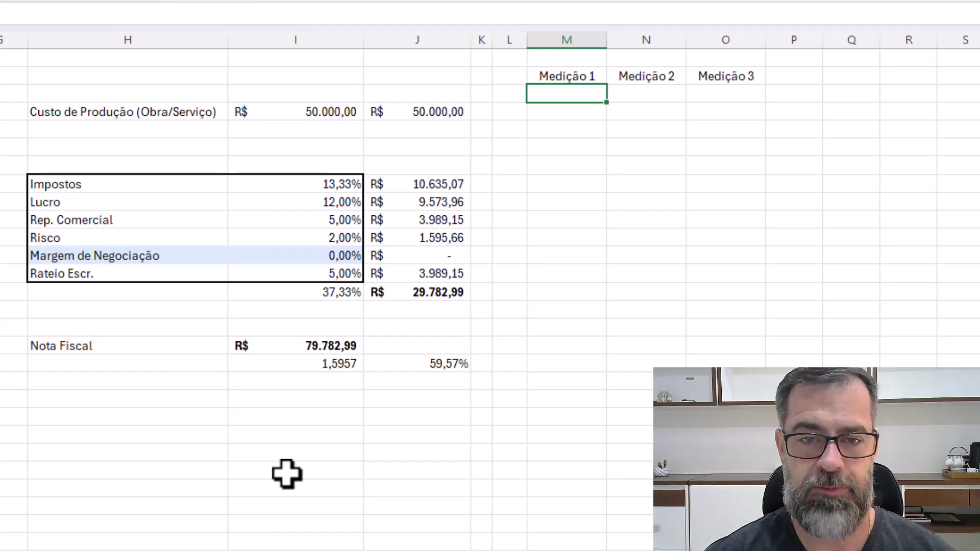
click(332, 368)
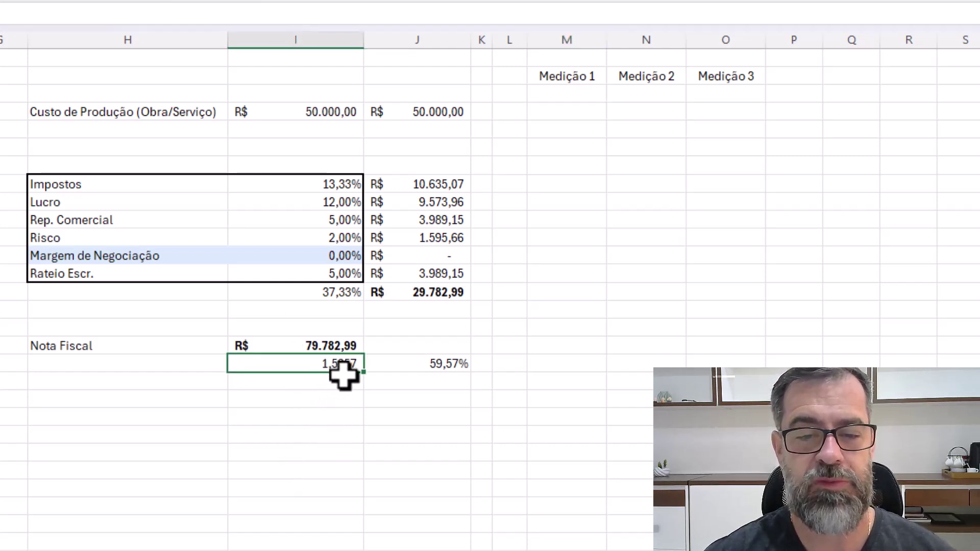
click(432, 363)
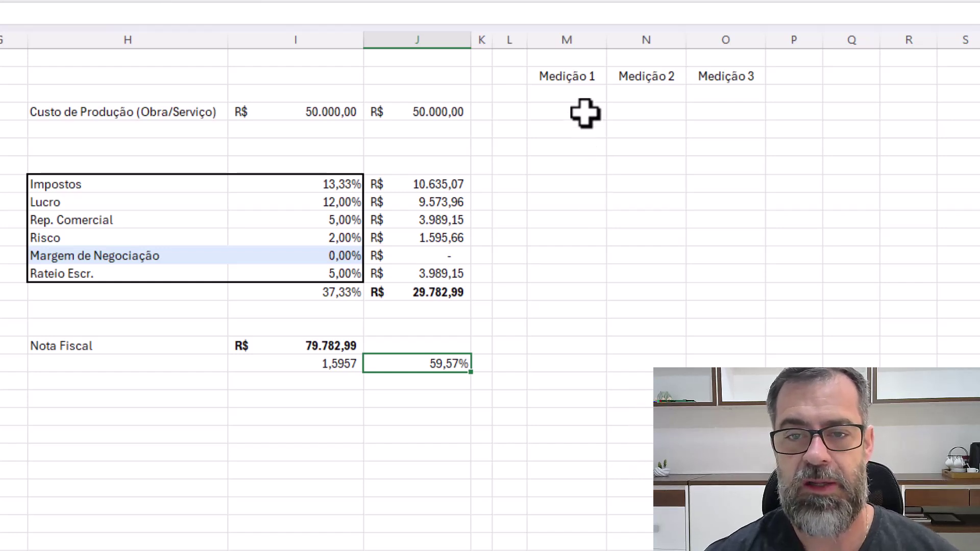
click(573, 89)
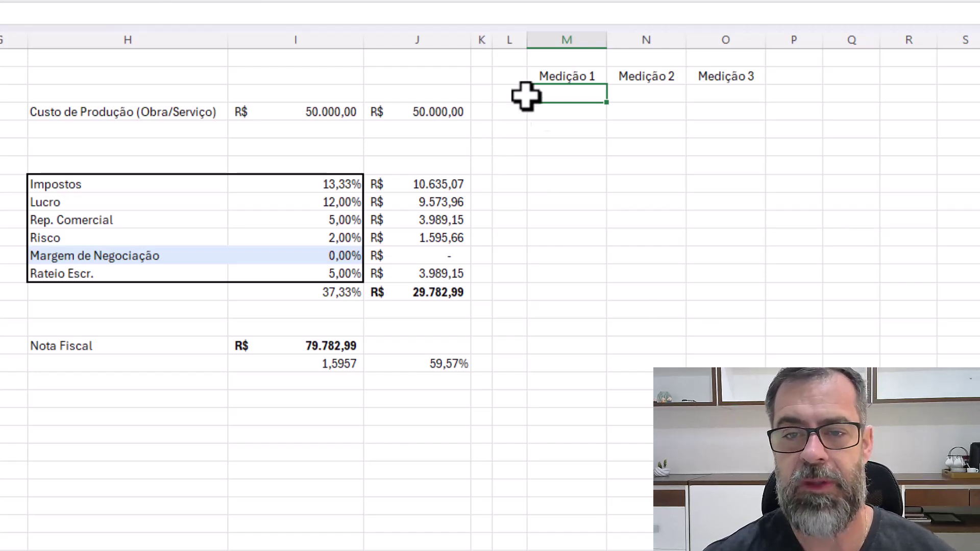
Format M3:O3 as R$ currency and enter 10000 as the Medição 1 amount in M3.
drag(541, 93, 726, 92)
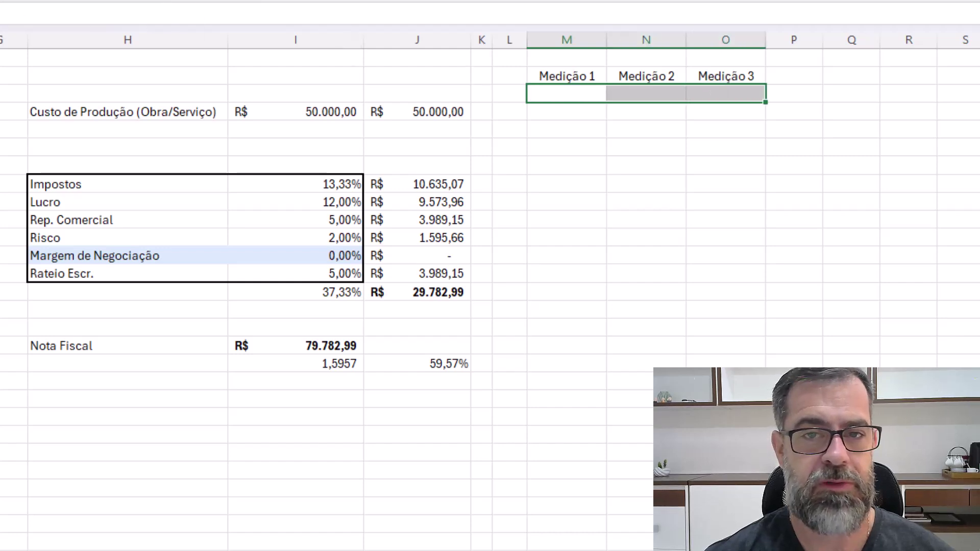
click(586, 92)
text(10000)
key(Return)
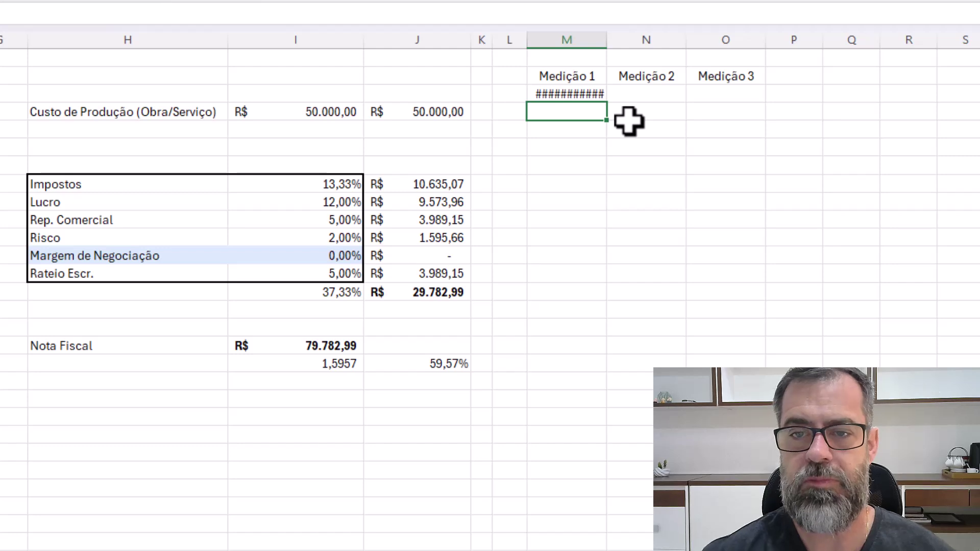
Set the width of columns M to O to 15.
drag(559, 94, 737, 96)
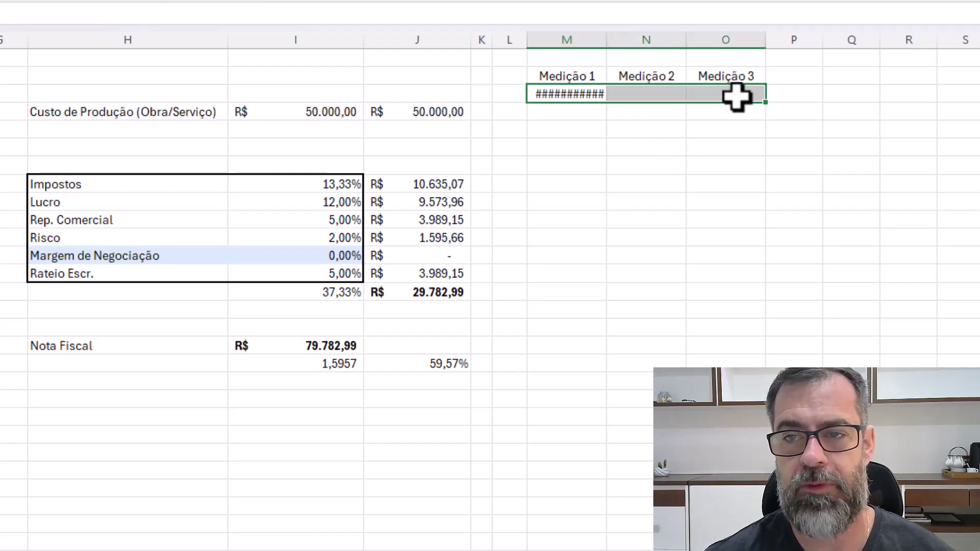
click(828, 3)
click(839, 68)
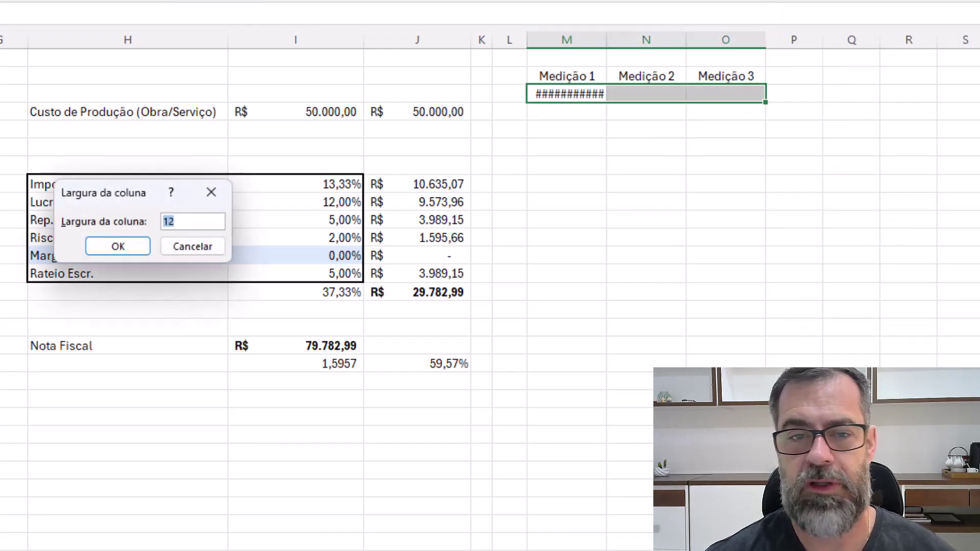
text(15)
key(Return)
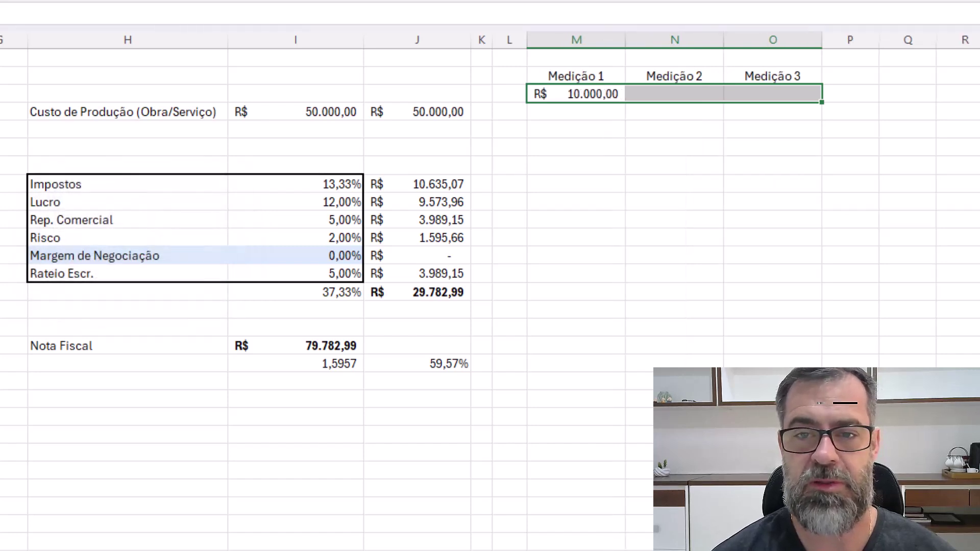
click(678, 232)
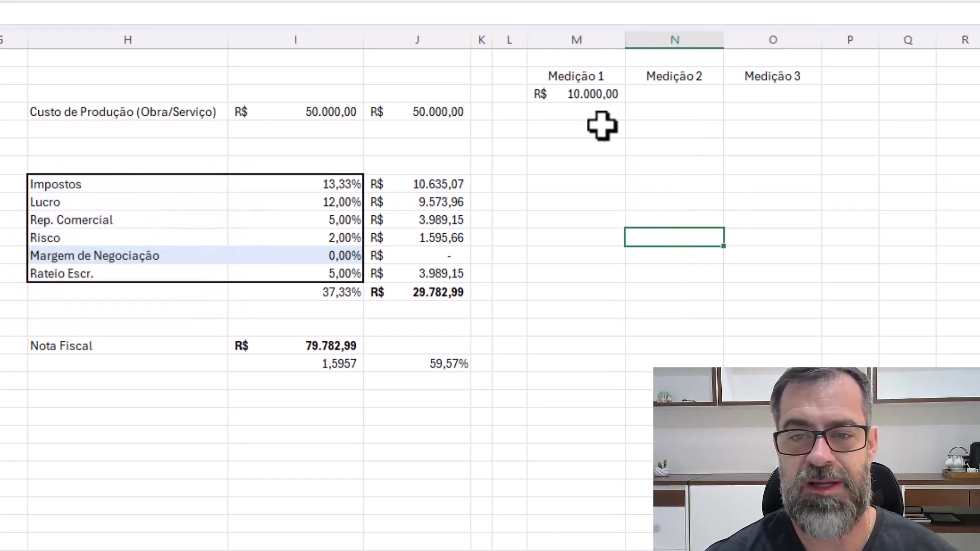
click(583, 110)
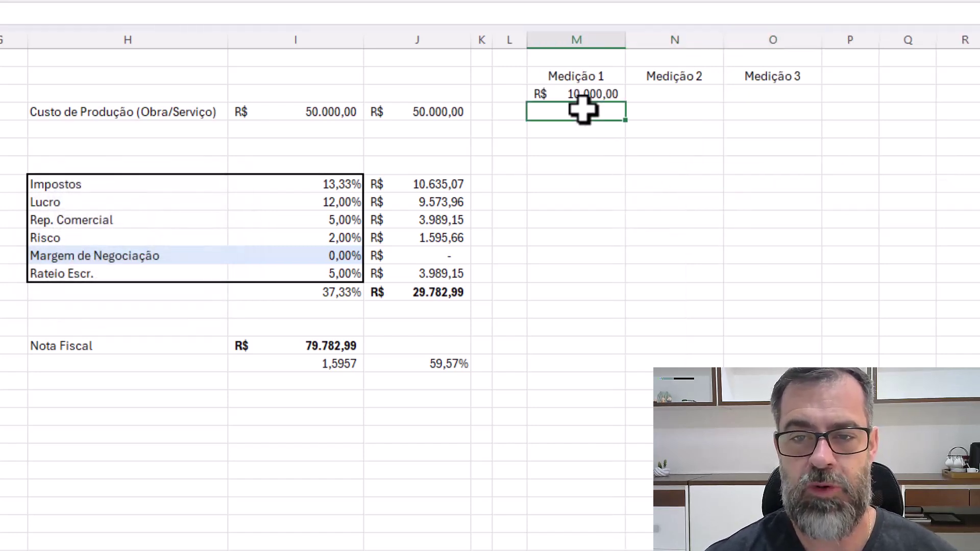
click(575, 188)
click(561, 105)
click(564, 97)
click(572, 183)
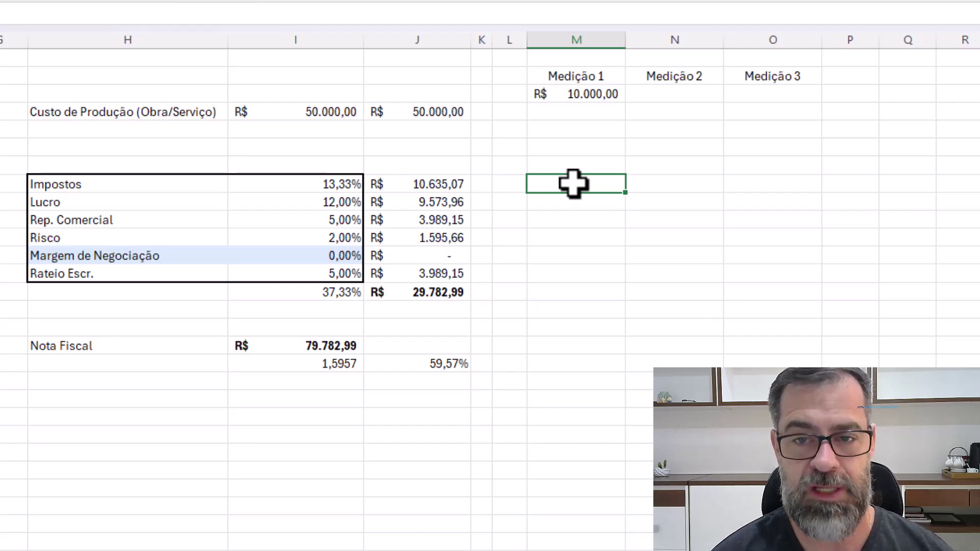
click(552, 116)
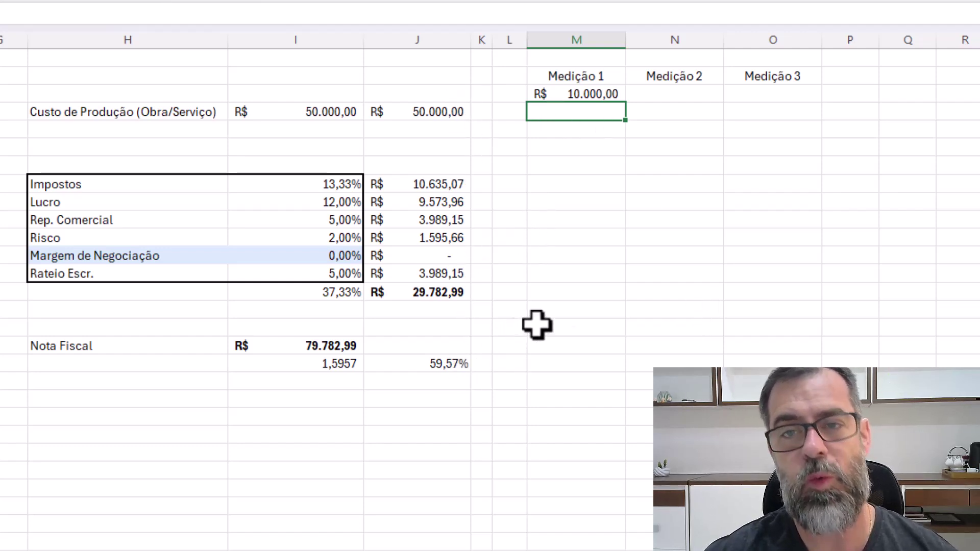
Calculate the Impostos share of Medição 1 in M8 with the formula =I8*M3.
click(565, 185)
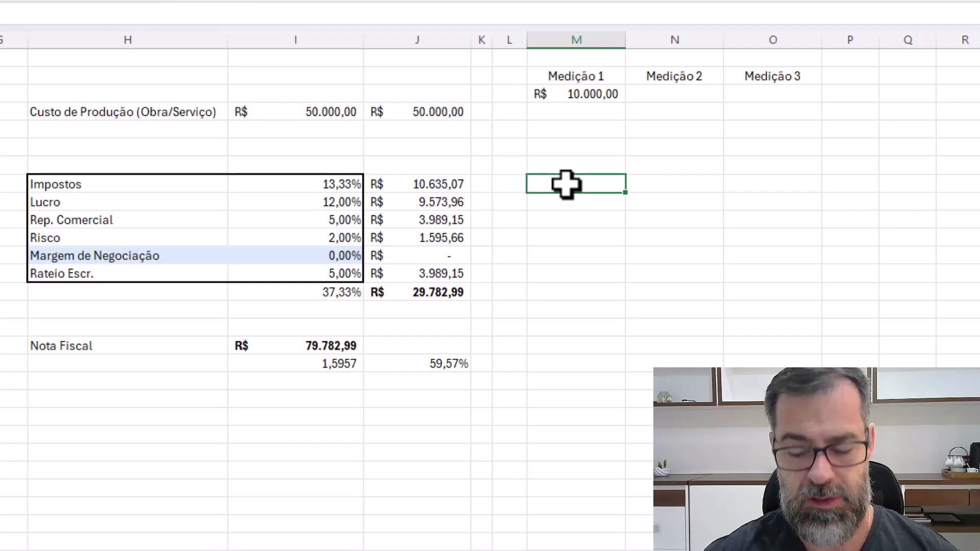
text(=)
click(344, 185)
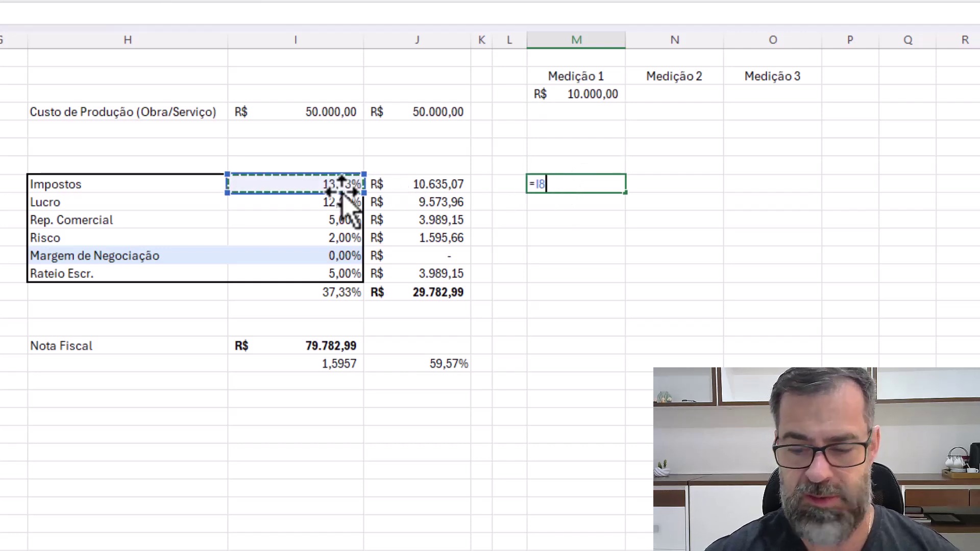
text(*)
click(547, 95)
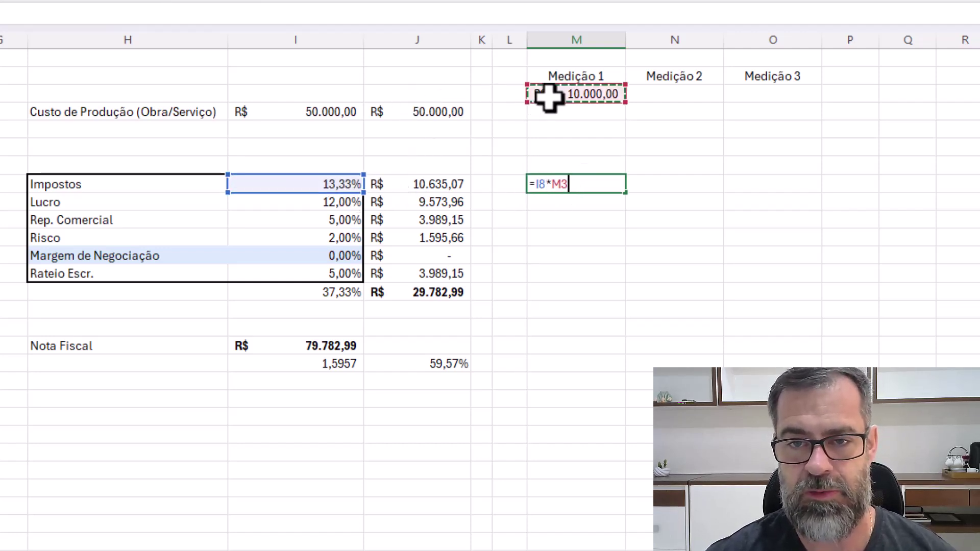
key(Return)
Make the Medição 1 reference in the M8 formula absolute, giving =I8*$M$3.
click(564, 183)
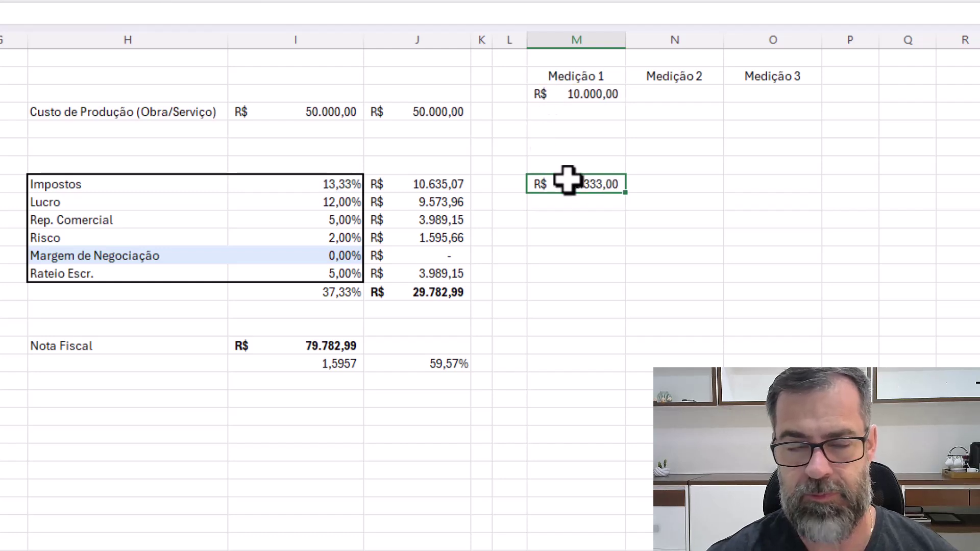
key(F2)
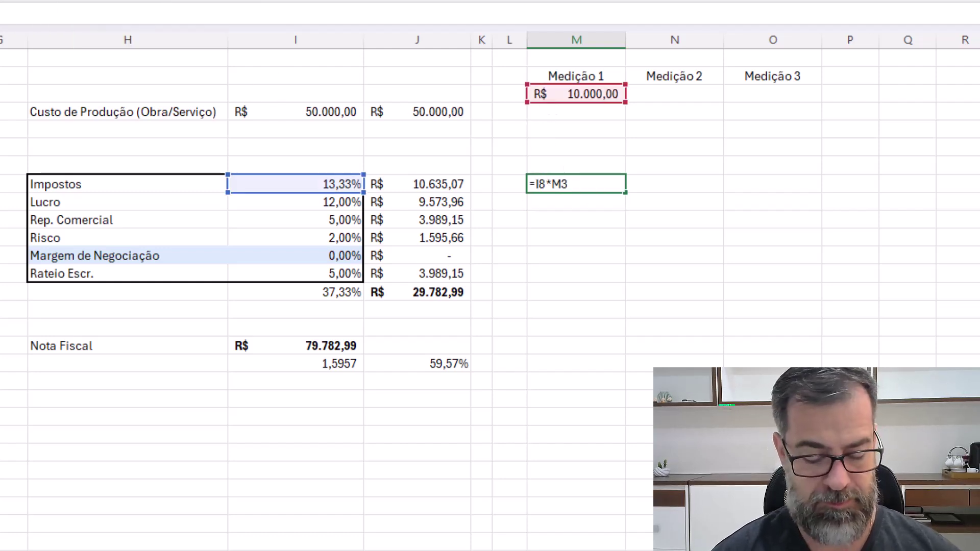
key(Left)
key(Left)
text($)
key(Right)
text($)
key(Return)
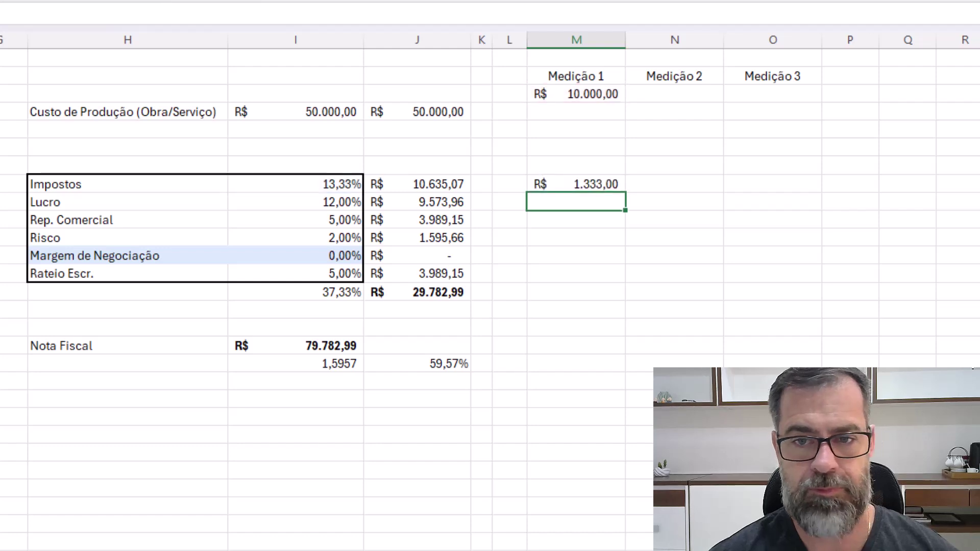
Fill the M8 share formula down to M13 and total the Medição 1 shares in M14.
click(597, 184)
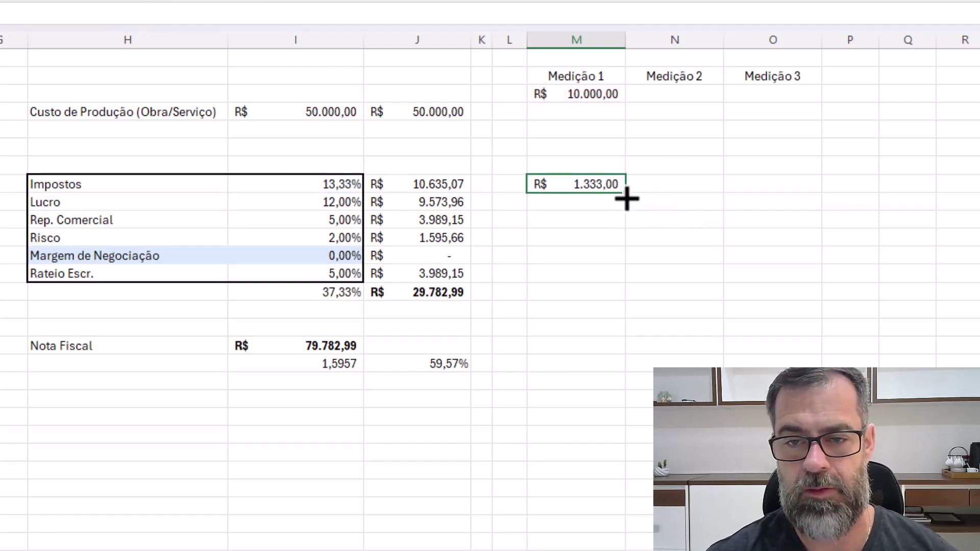
drag(628, 207, 623, 279)
click(603, 293)
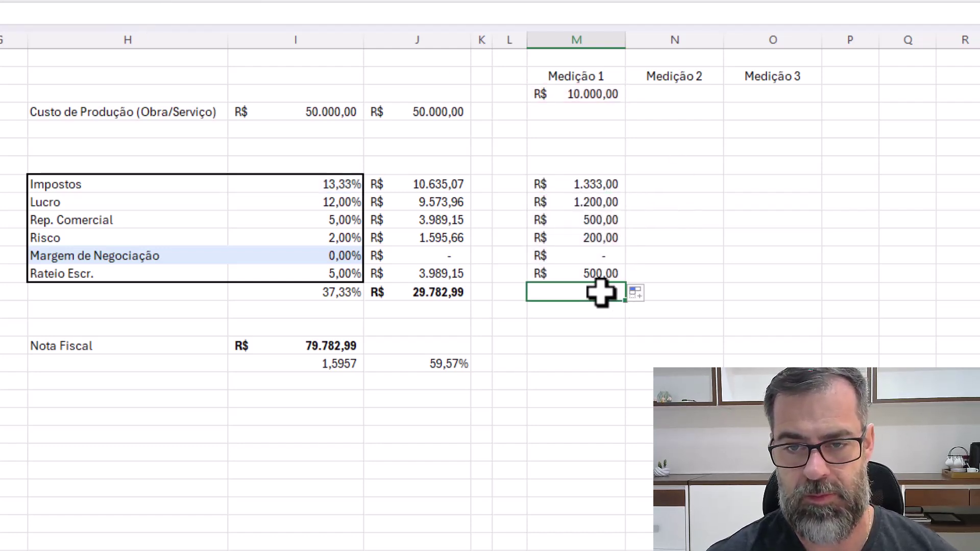
key(alt+equal)
key(Return)
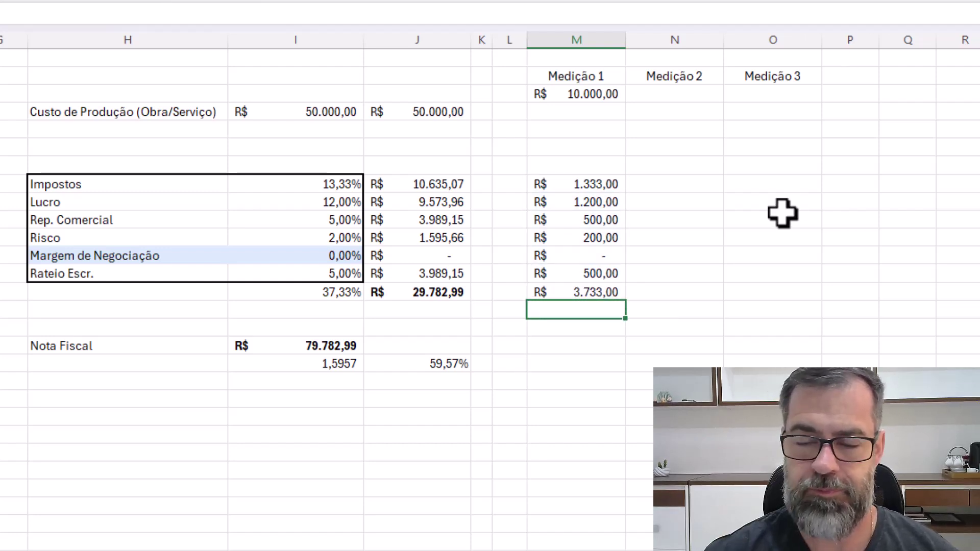
Calculate the Medição 1 production cost in M4 with the formula =M3-M14.
click(573, 113)
text(=)
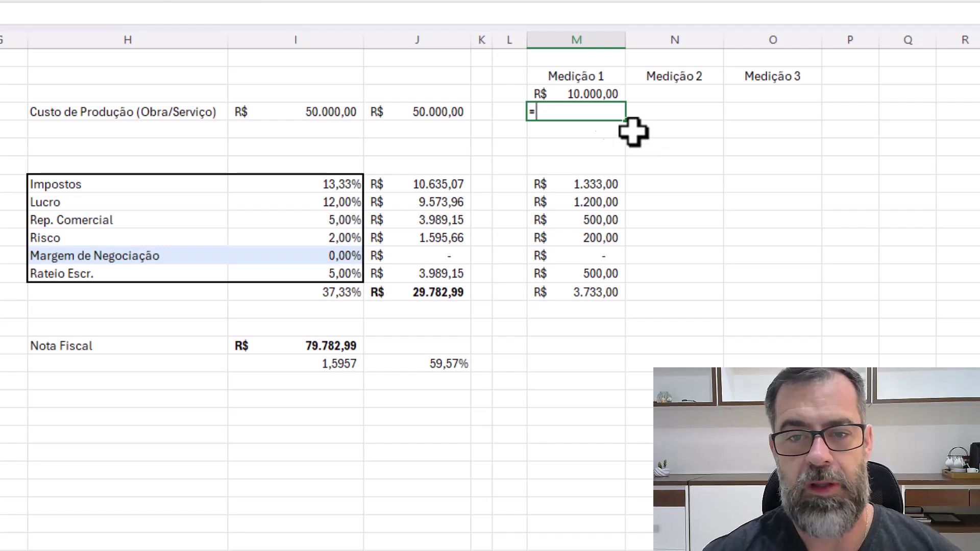
click(595, 93)
text(-)
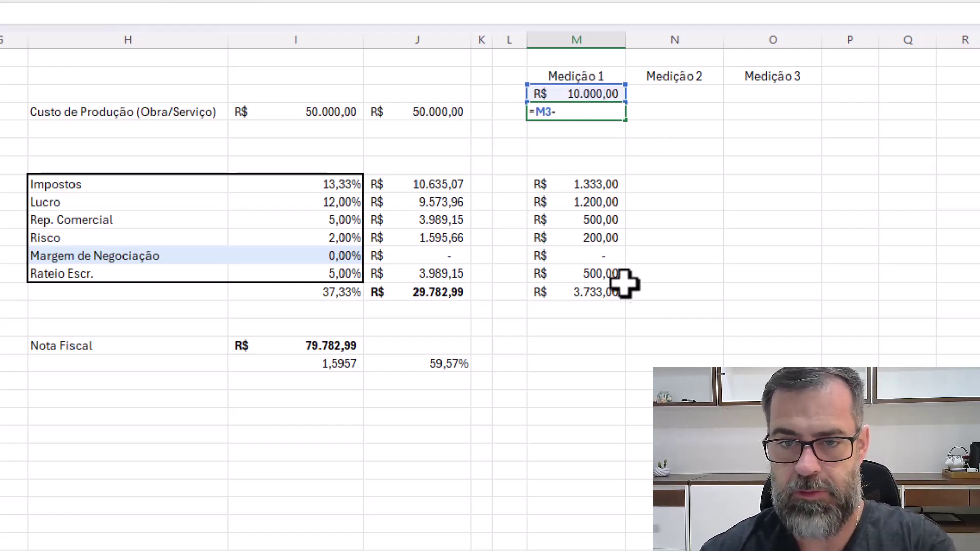
click(613, 291)
key(Return)
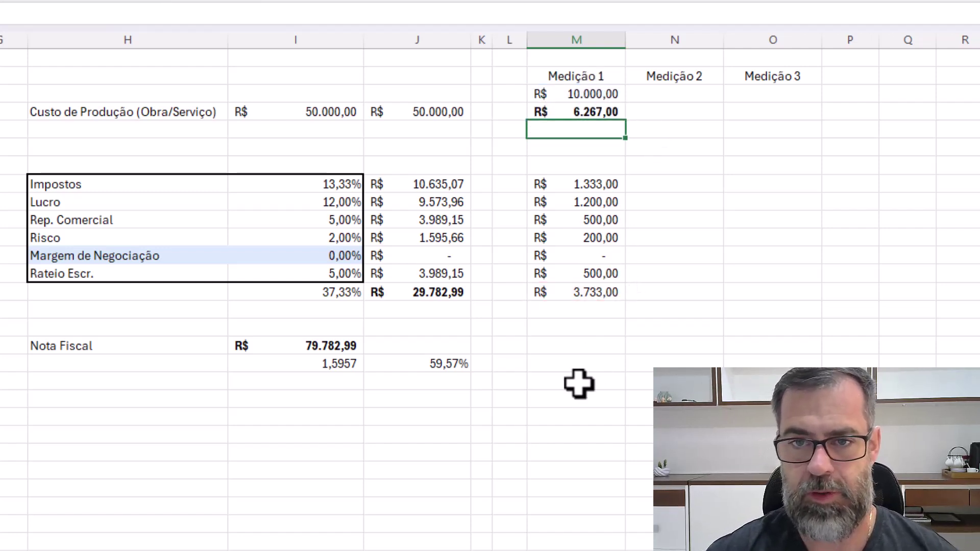
Make the Medição 1 shares total in M14 bold.
click(569, 296)
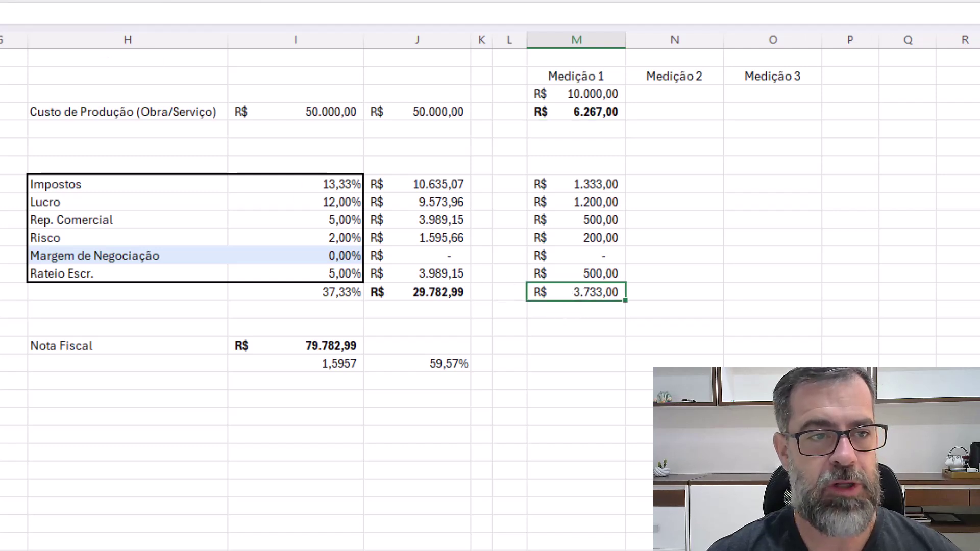
click(575, 387)
click(571, 293)
key(ctrl+b)
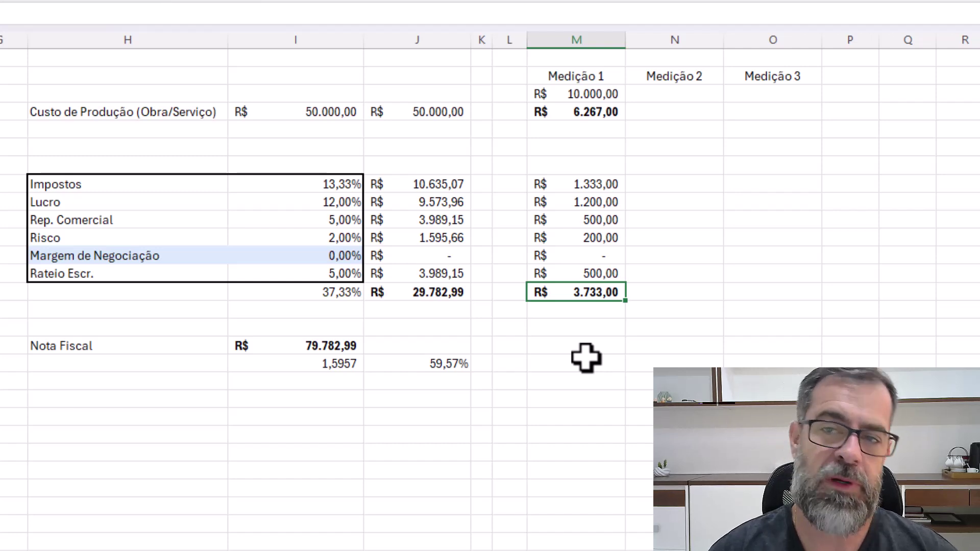
Enter 28.000 as the Medição 2 amount in N3.
click(682, 93)
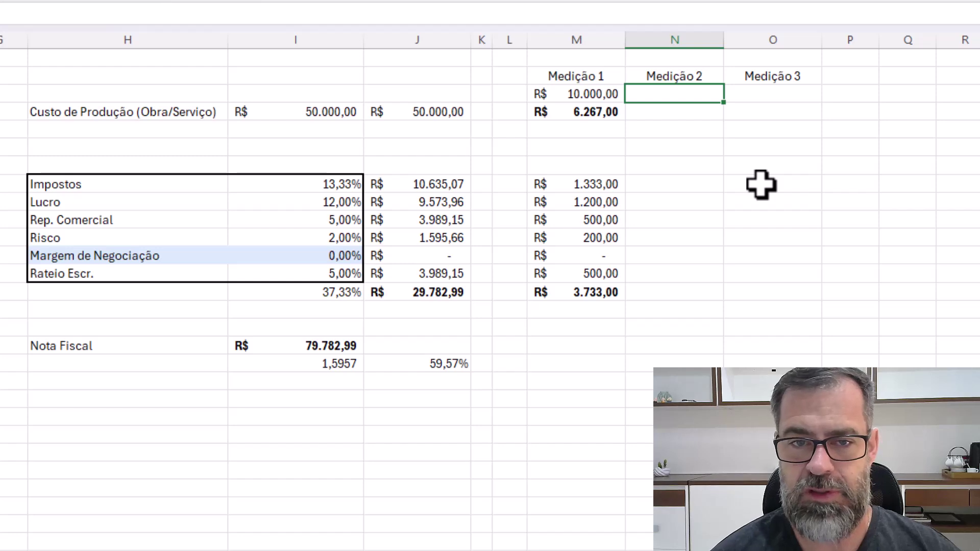
text(28.000)
key(Return)
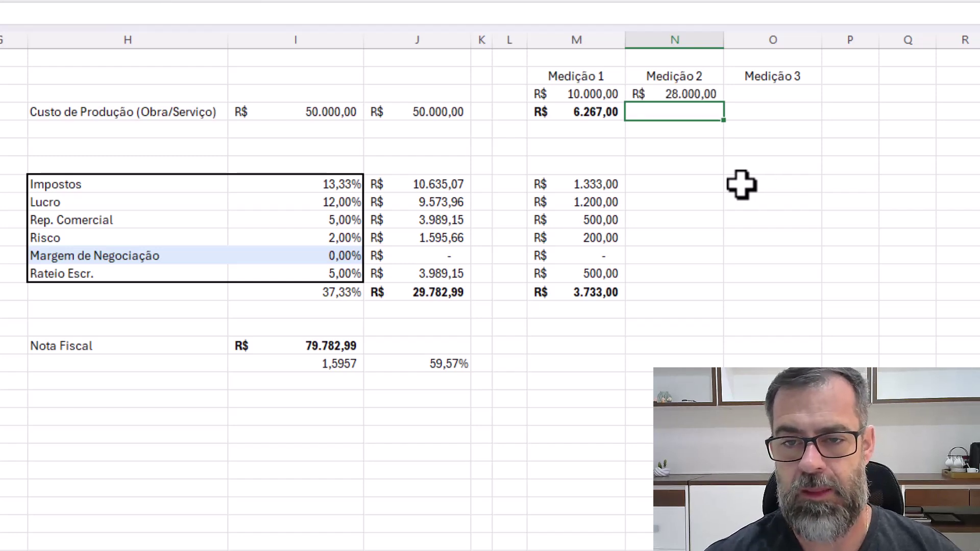
Calculate the Impostos share of Medição 2 in N8 by multiplying I8 by a locked reference to N3.
drag(602, 182, 603, 290)
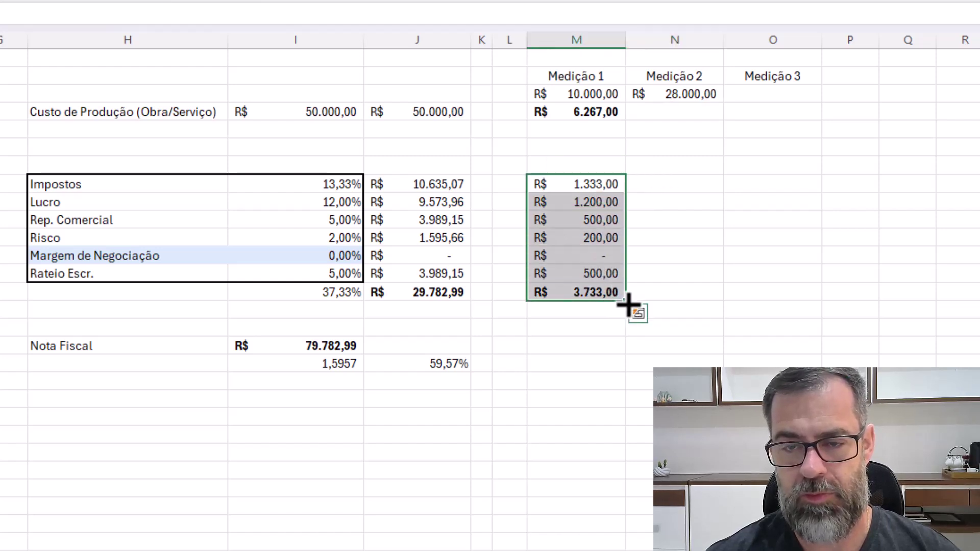
double_click(659, 183)
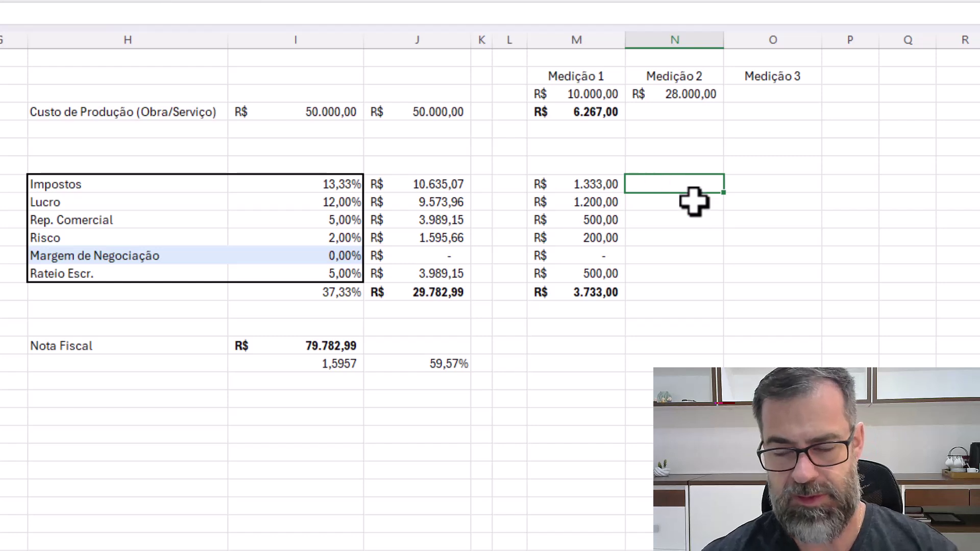
text(=)
click(345, 192)
text(*)
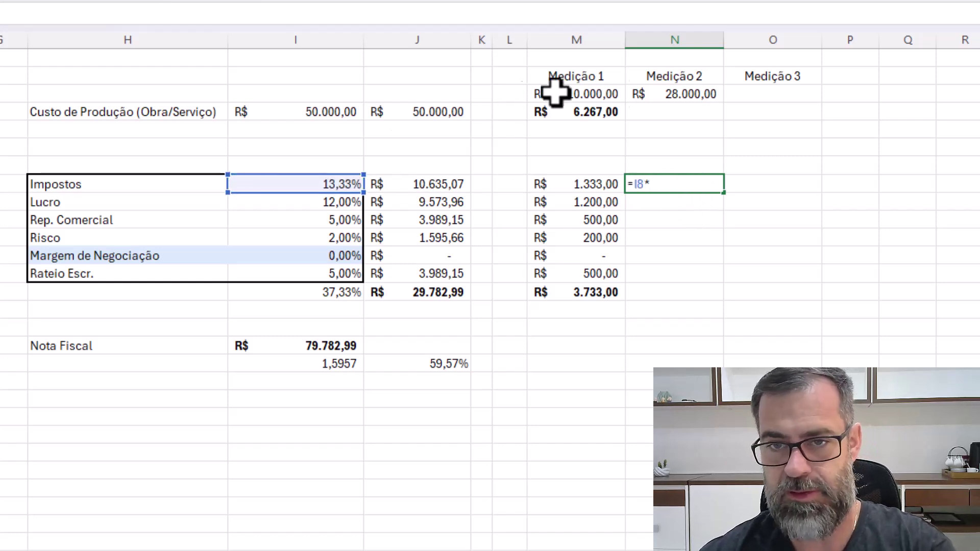
click(677, 97)
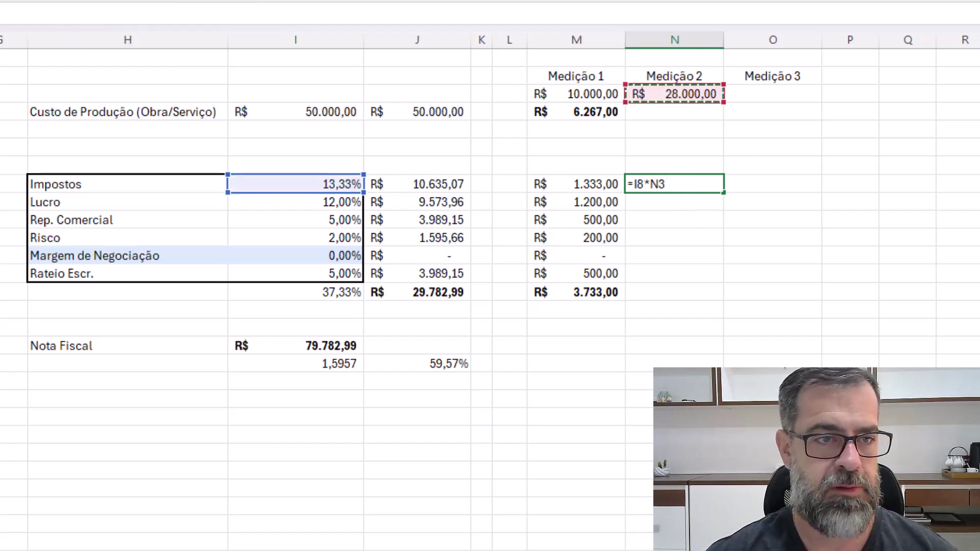
key(F4)
key(F4)
key(F4)
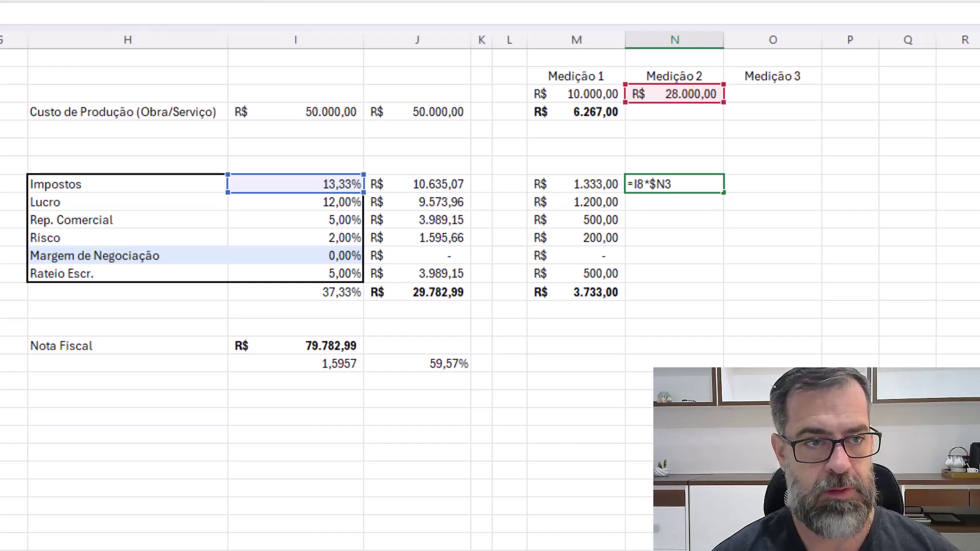
key(Return)
Fill the N8 share formula down the Medição 2 column and copy the M14 total formula to N14.
click(700, 185)
drag(723, 192, 723, 297)
click(620, 295)
drag(625, 300, 682, 295)
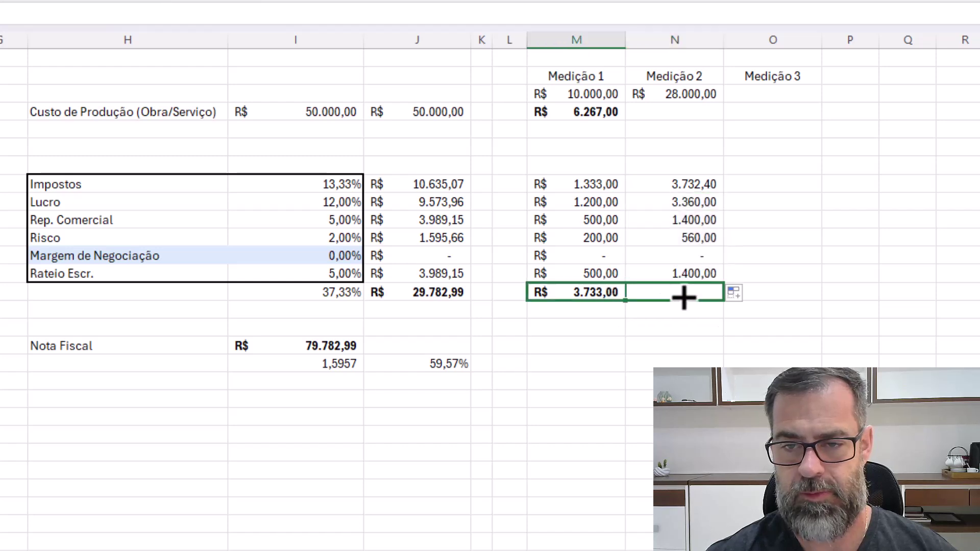
Copy the production cost formula from M4 to N4 for Medição 2.
click(601, 113)
drag(625, 122, 682, 116)
click(673, 165)
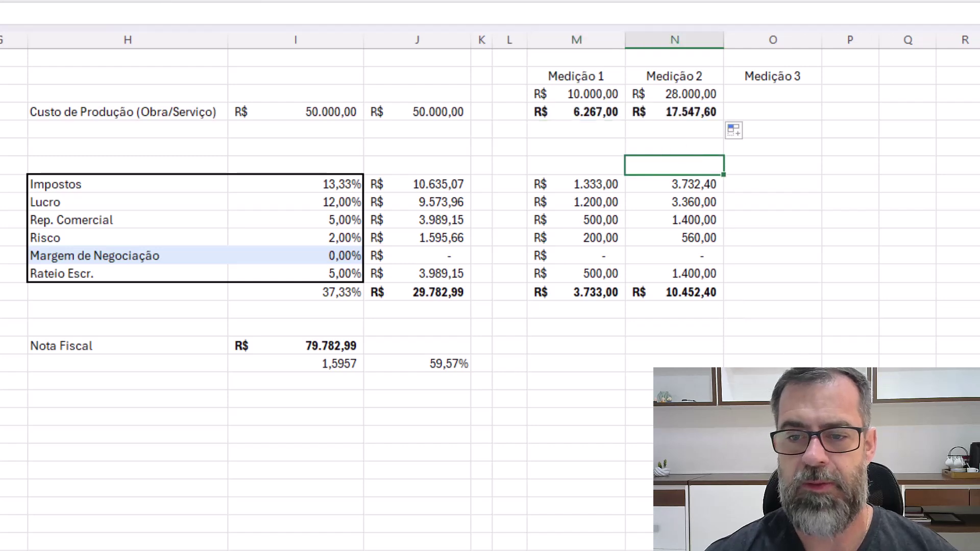
click(638, 381)
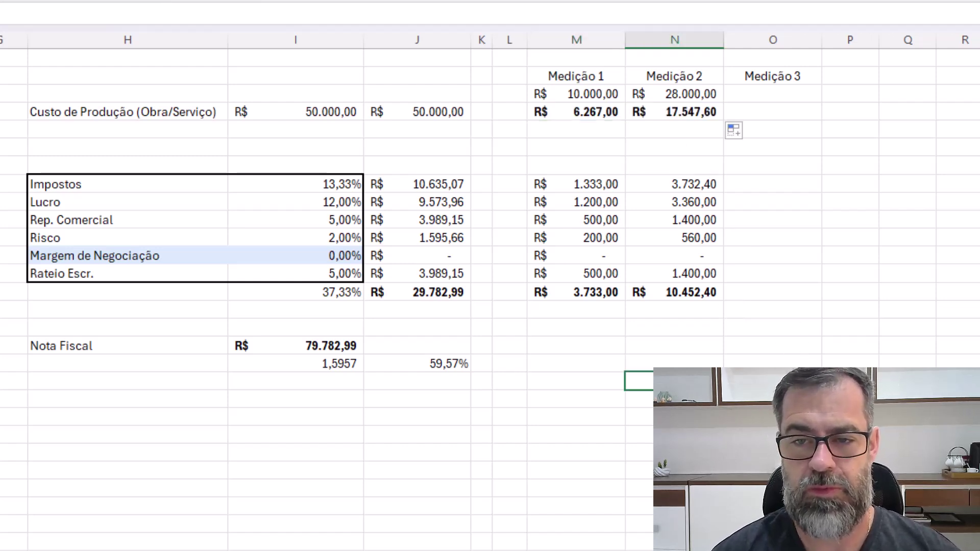
Check the cell references in the Medição 2 share formulas in N8 and N9.
click(689, 184)
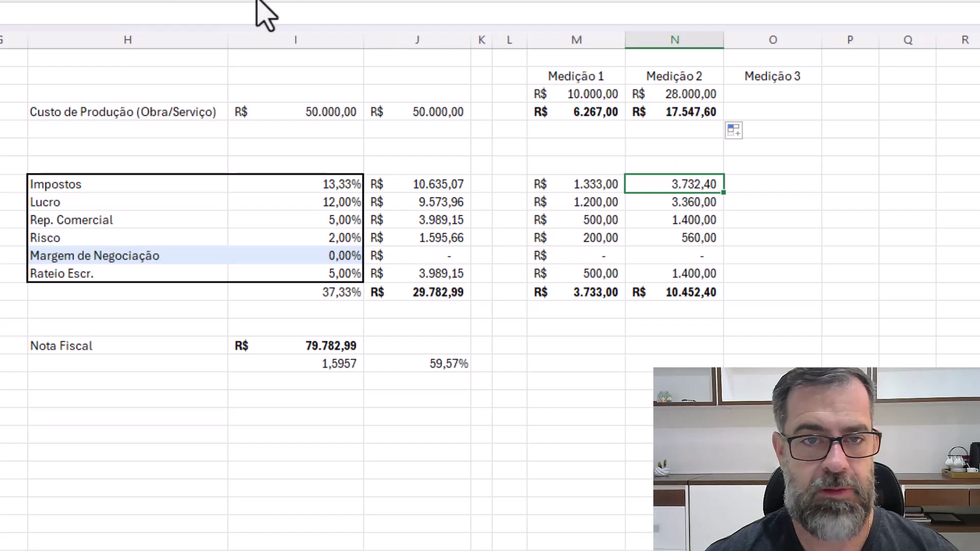
click(260, 18)
key(ctrl+Return)
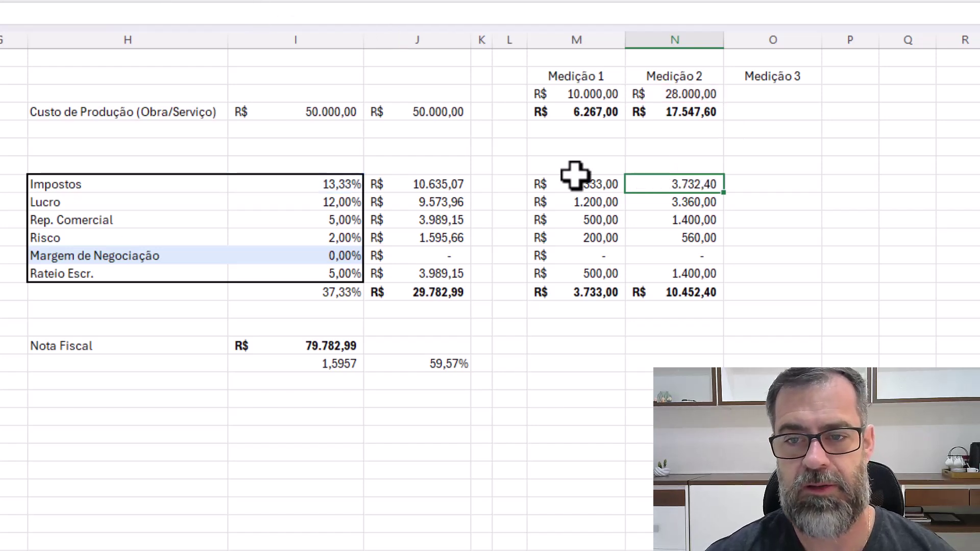
click(674, 208)
click(151, 19)
key(Escape)
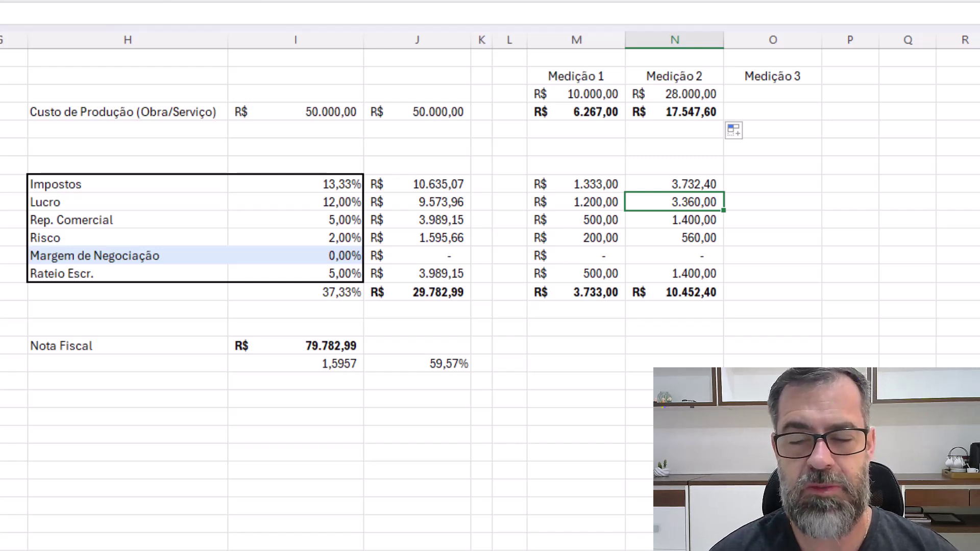
Calculate the remaining Medição 3 amount in O3 with the formula =I17-M3-N3.
click(776, 98)
text(=)
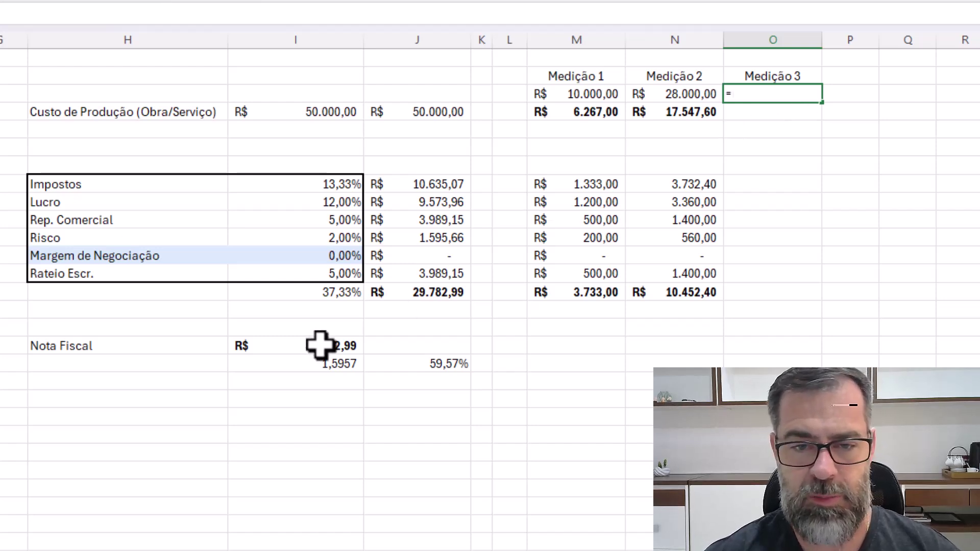
click(337, 345)
text(-)
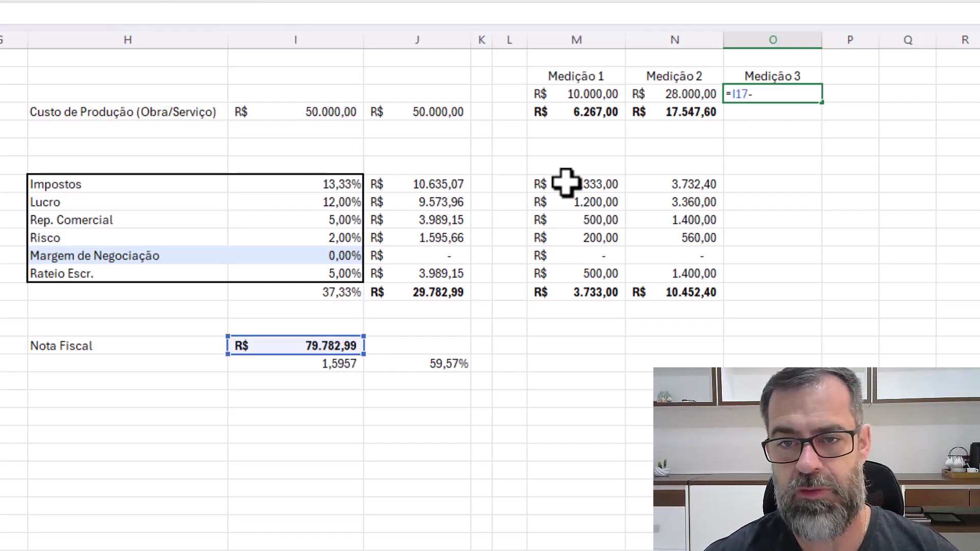
click(595, 92)
text(-)
click(687, 97)
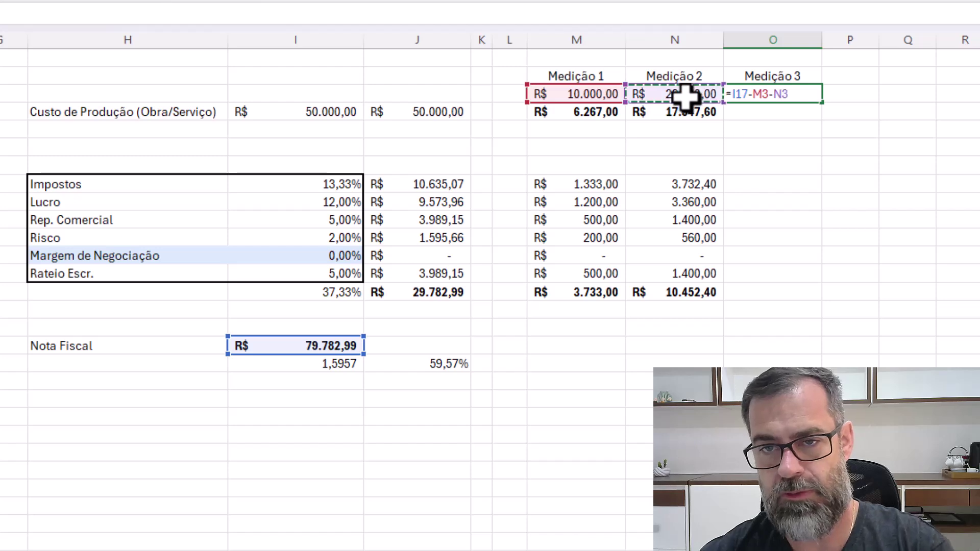
key(Return)
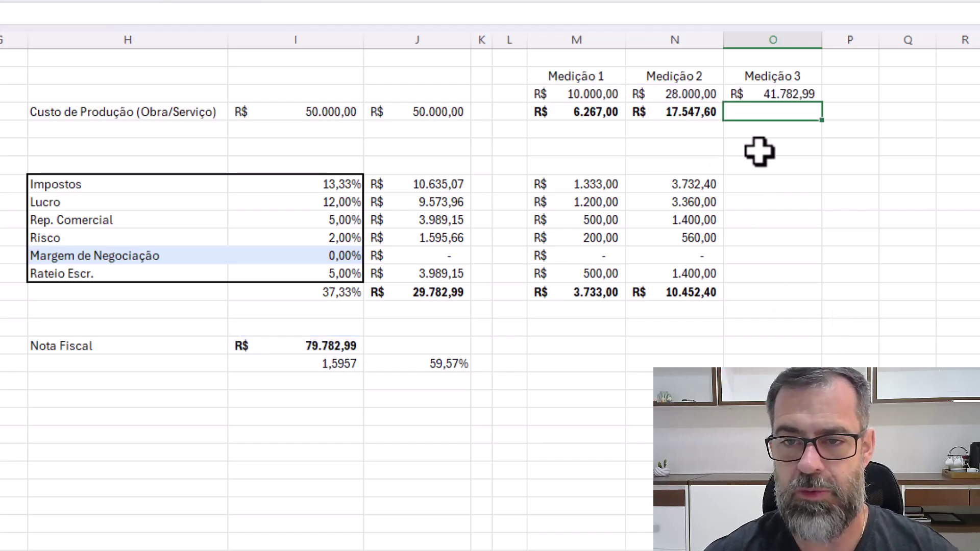
Calculate the Impostos share of Medição 3 in O8 by multiplying I8 by a locked reference to O3.
click(757, 188)
text(=)
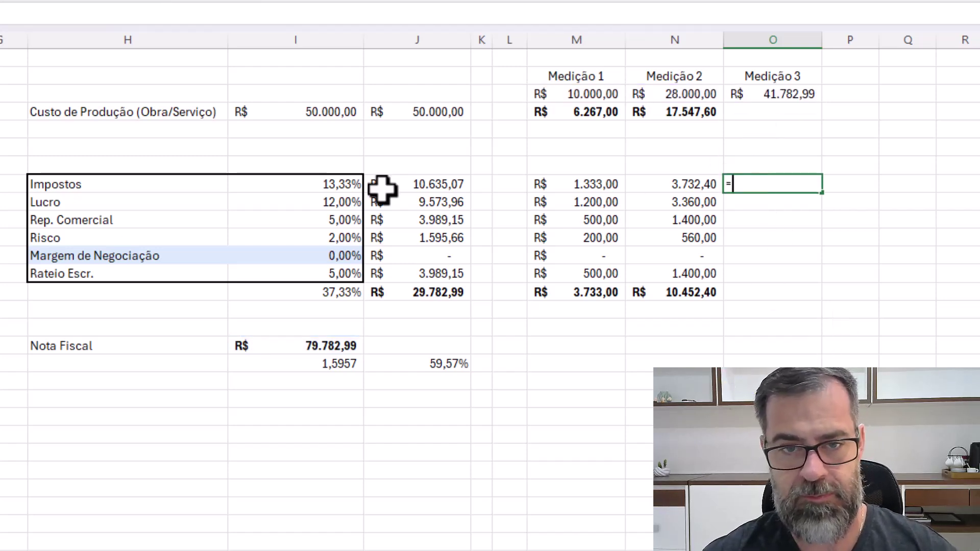
click(350, 185)
text(*)
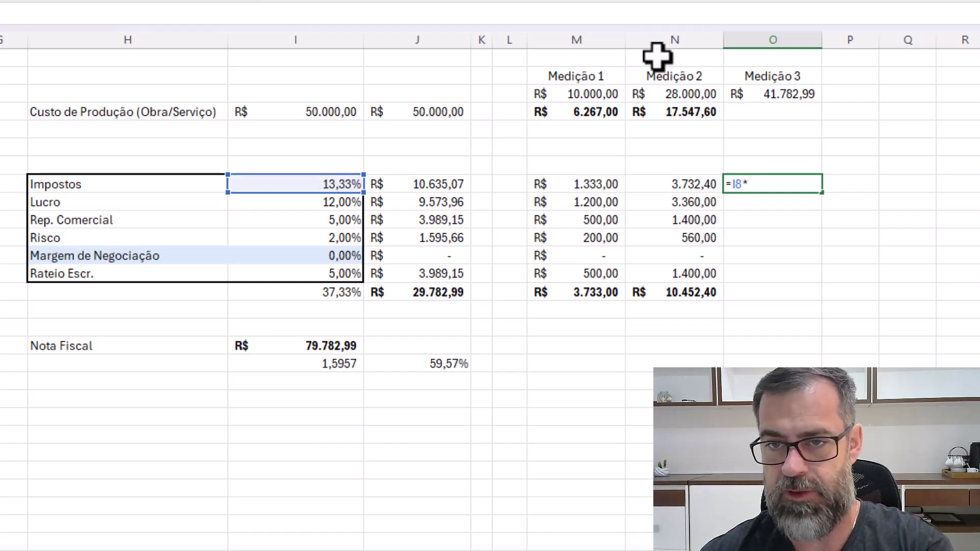
click(748, 93)
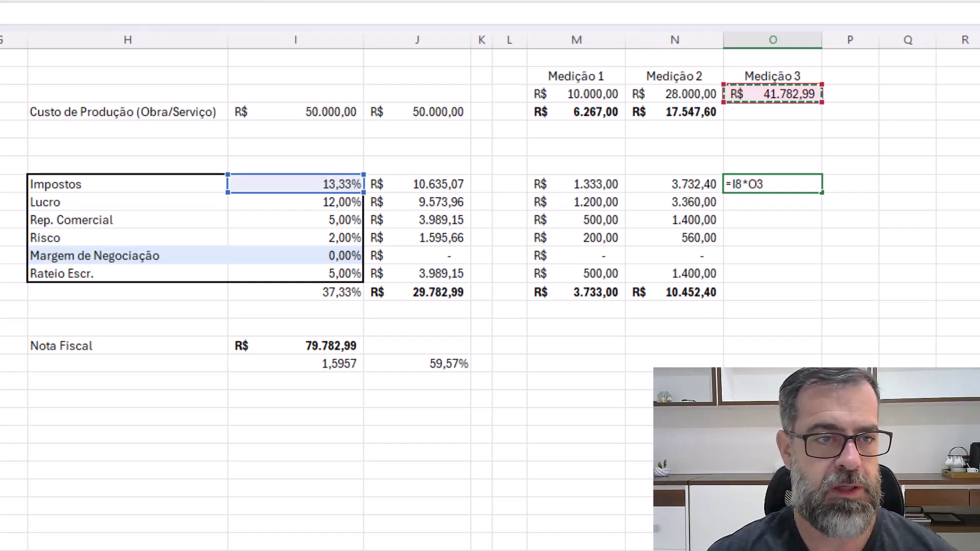
key(Return)
key(F4)
key(Return)
Fill the O8 share formula down to O13 and copy the N14 total formula to O14.
click(768, 187)
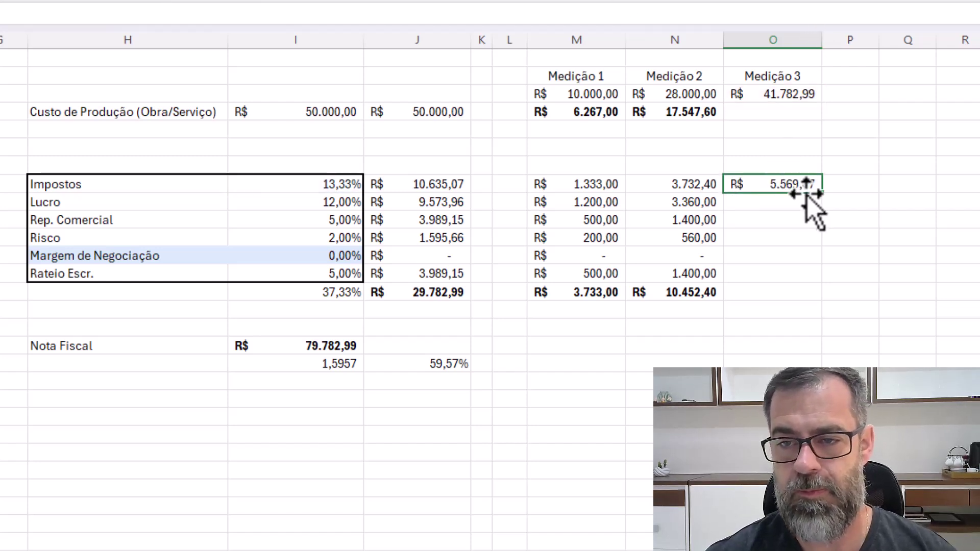
drag(821, 195, 815, 281)
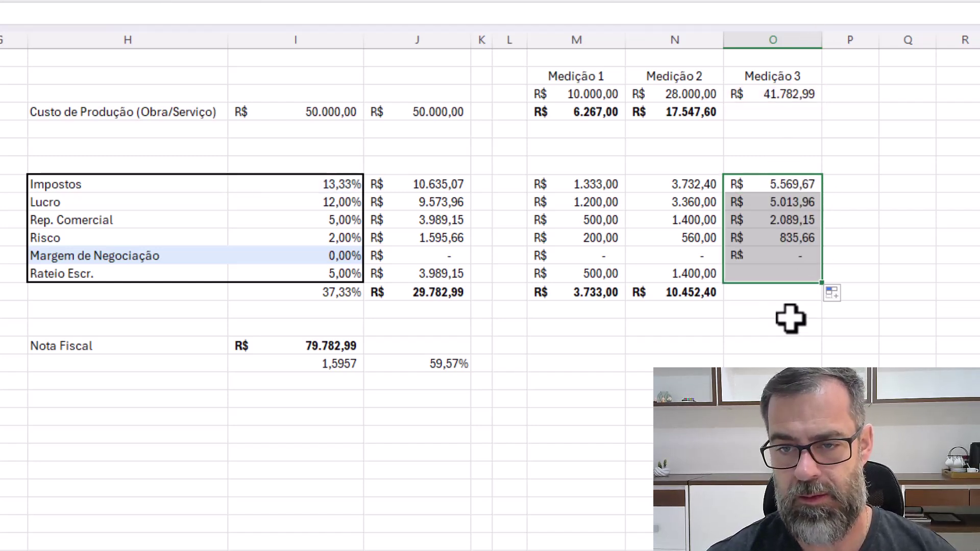
click(776, 295)
click(695, 306)
click(703, 292)
drag(722, 302, 782, 298)
click(781, 359)
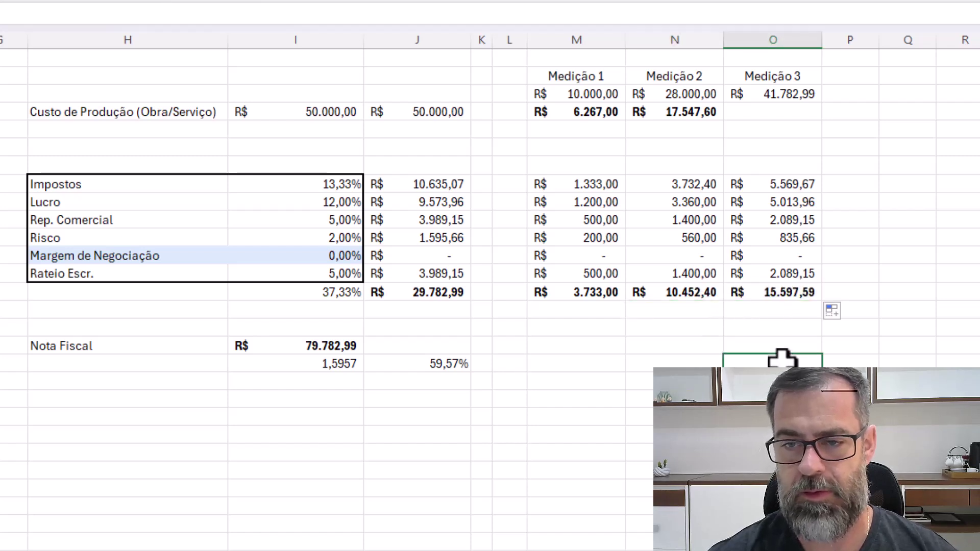
Copy the production cost formula from N4 to O4 for Medição 3.
click(711, 114)
drag(724, 122, 792, 119)
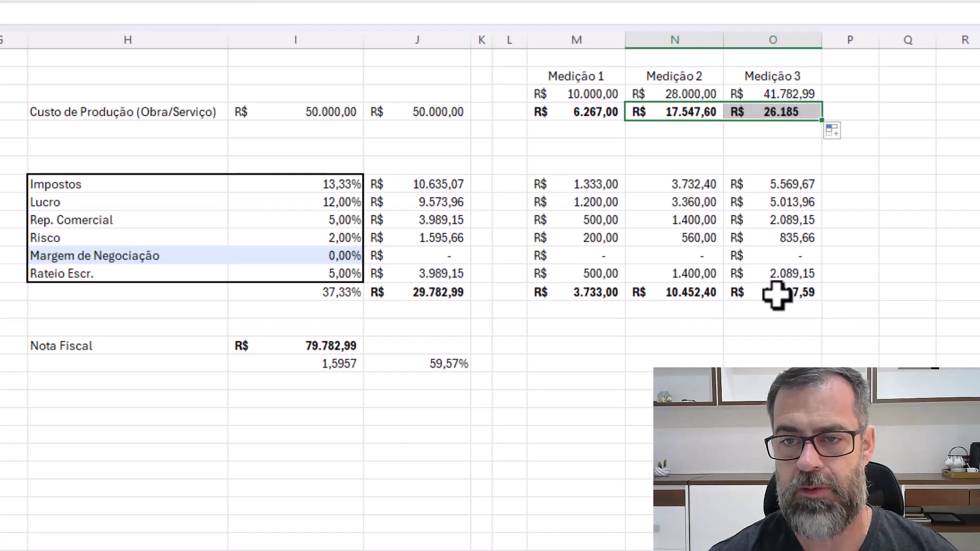
click(762, 327)
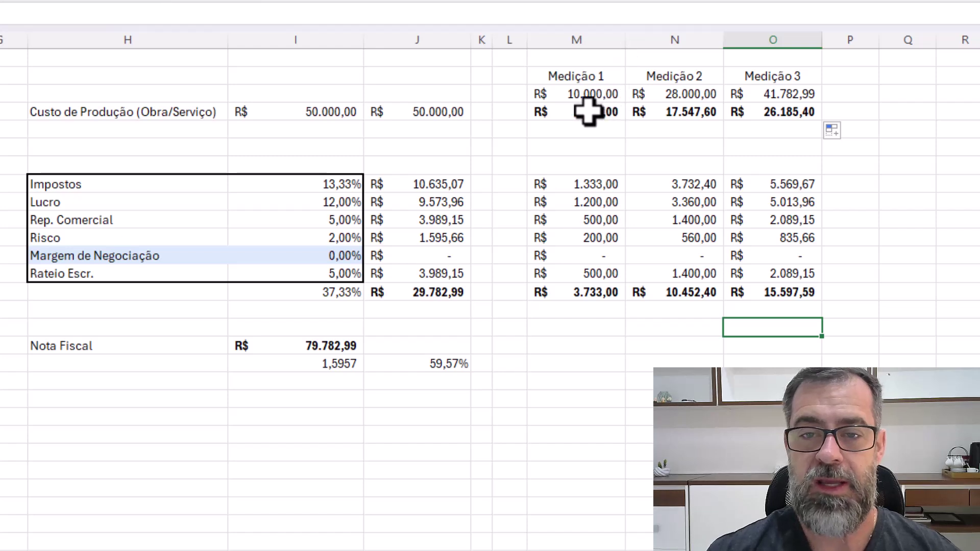
Select the three production costs in M4:O4 to check them together, and widen column P.
click(606, 113)
drag(606, 113, 743, 121)
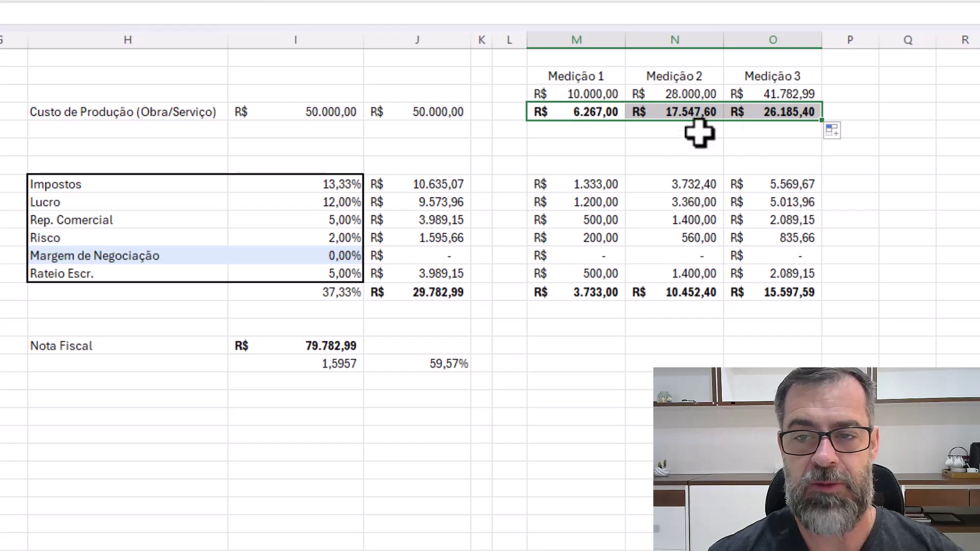
drag(878, 44, 924, 41)
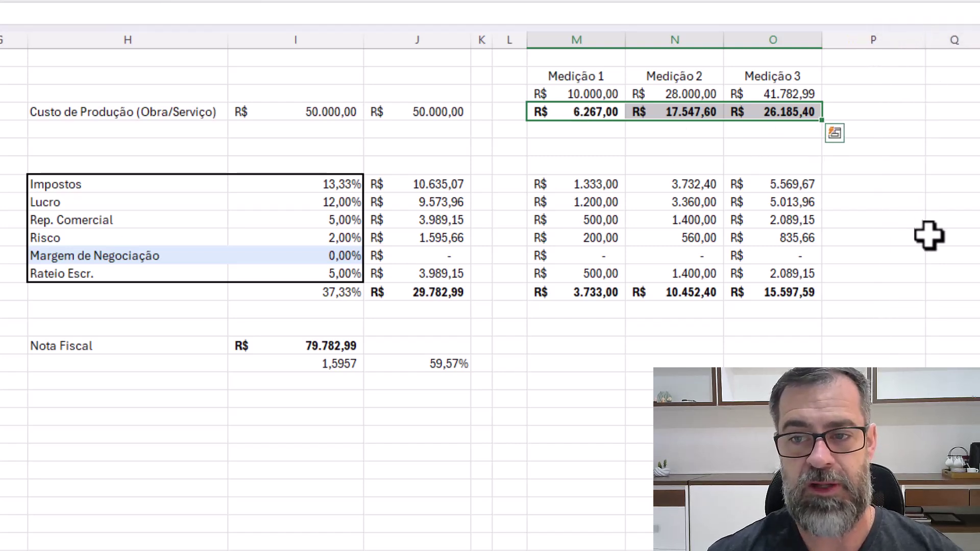
Sum the three production costs M4:O4 in P4.
click(929, 235)
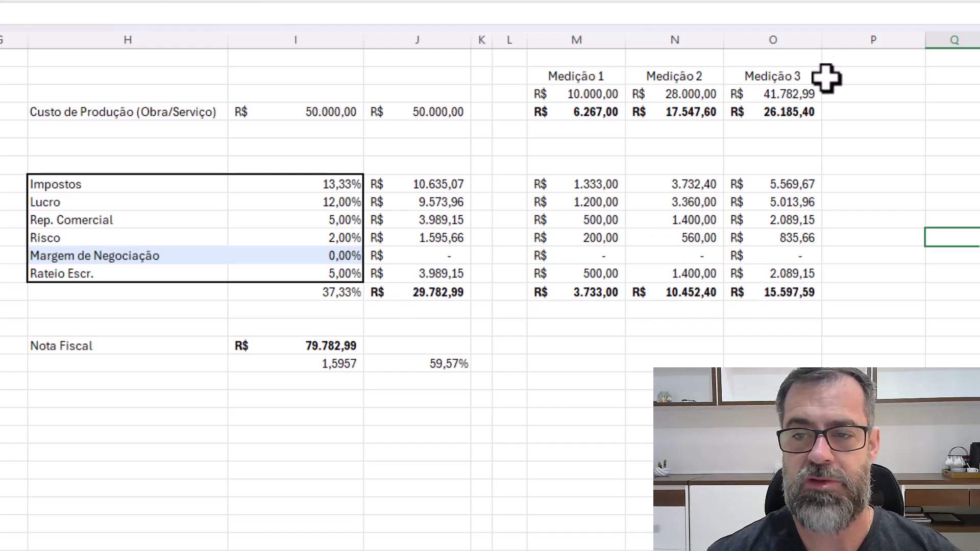
click(844, 111)
key(alt+equal)
drag(579, 114, 775, 115)
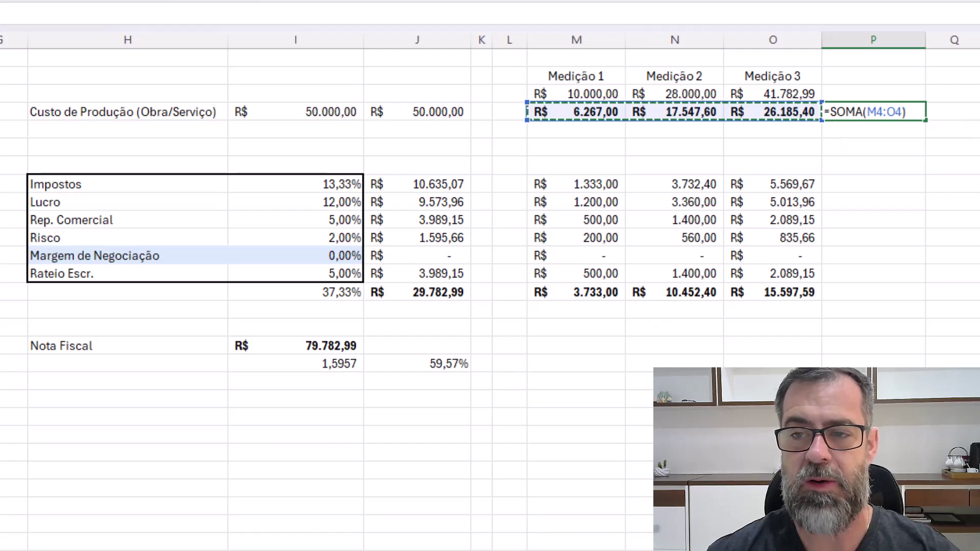
key(Return)
Sum the three Medição rate totals M14:O14 in P14 and check the result against the overall total in J14.
click(872, 295)
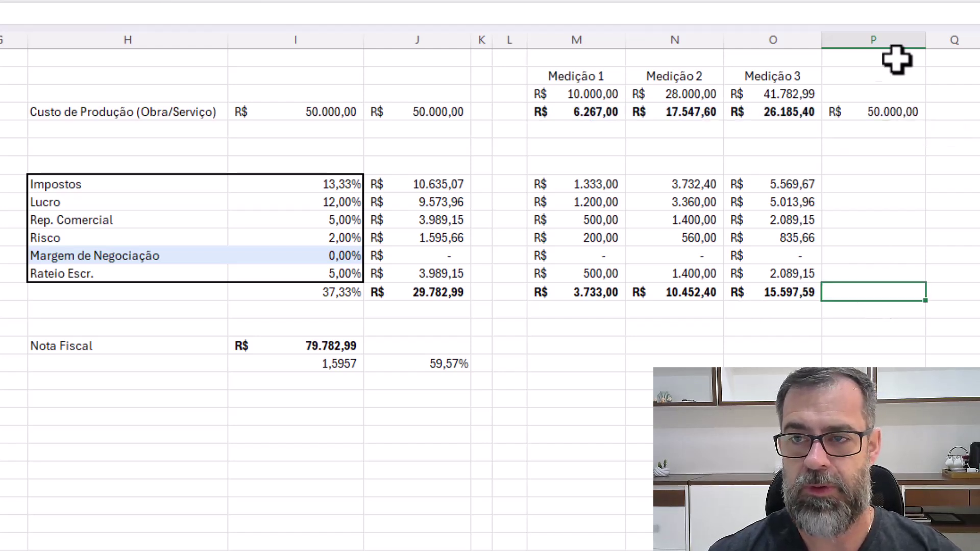
key(alt+equal)
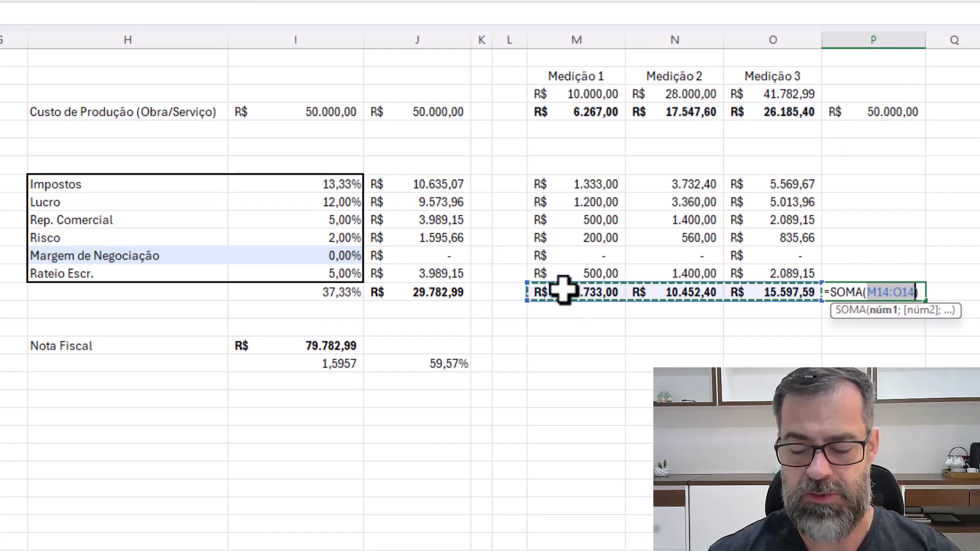
key(Return)
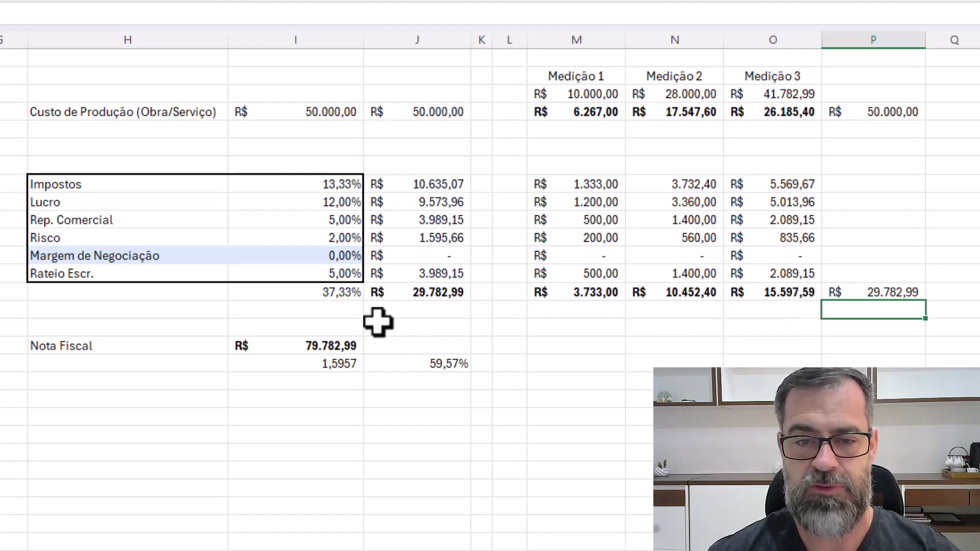
click(413, 294)
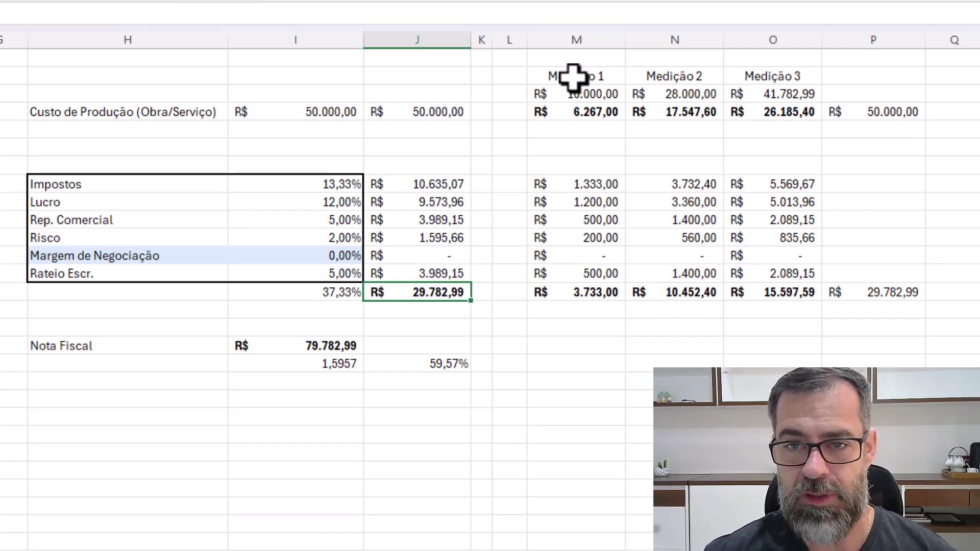
Make the headings Medição 1, Medição 2 and Medição 3 in M2:O2 bold.
drag(572, 76, 776, 75)
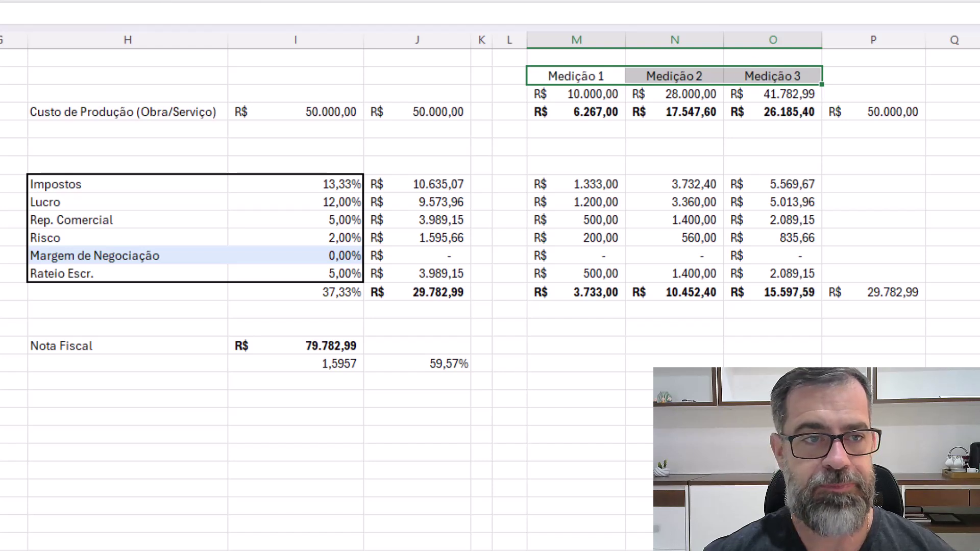
key(ctrl+n)
click(641, 399)
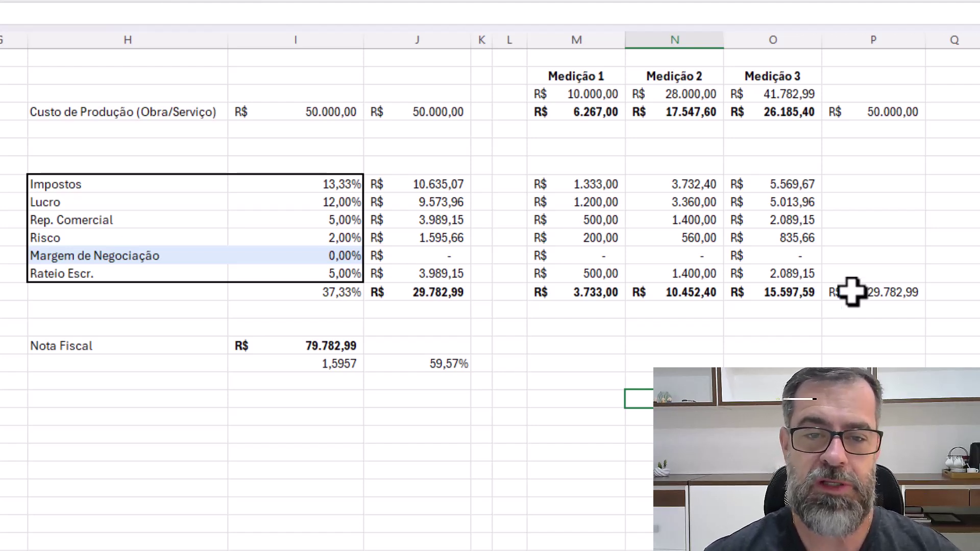
drag(328, 184, 334, 274)
click(397, 436)
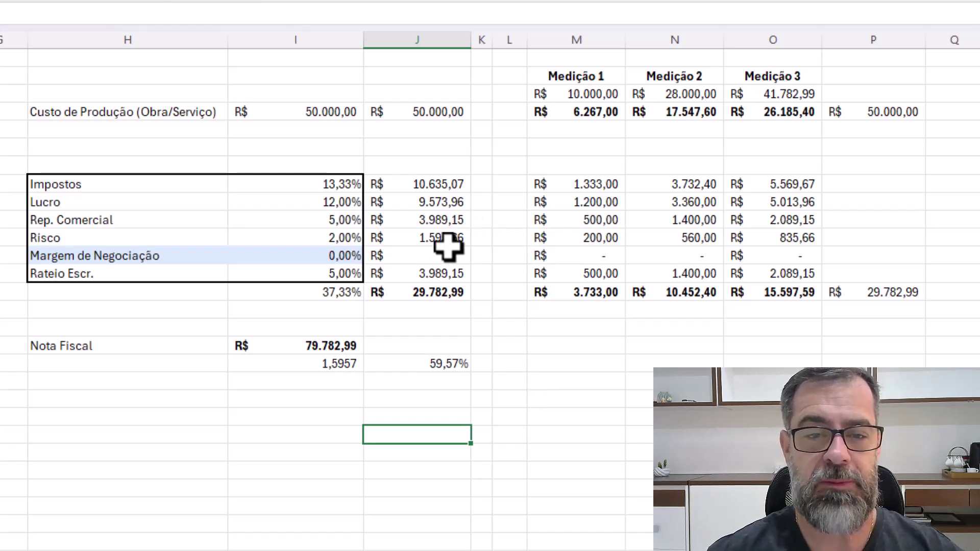
click(332, 240)
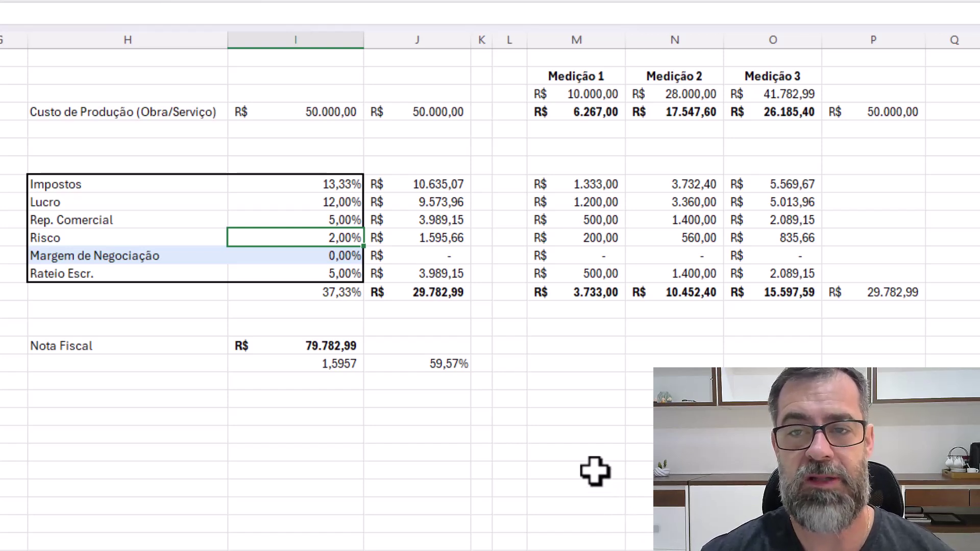
click(355, 187)
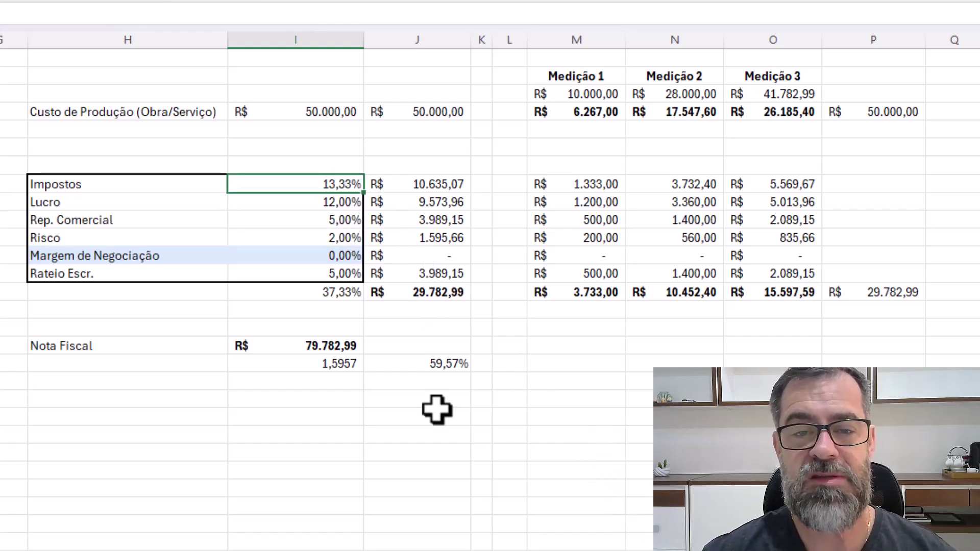